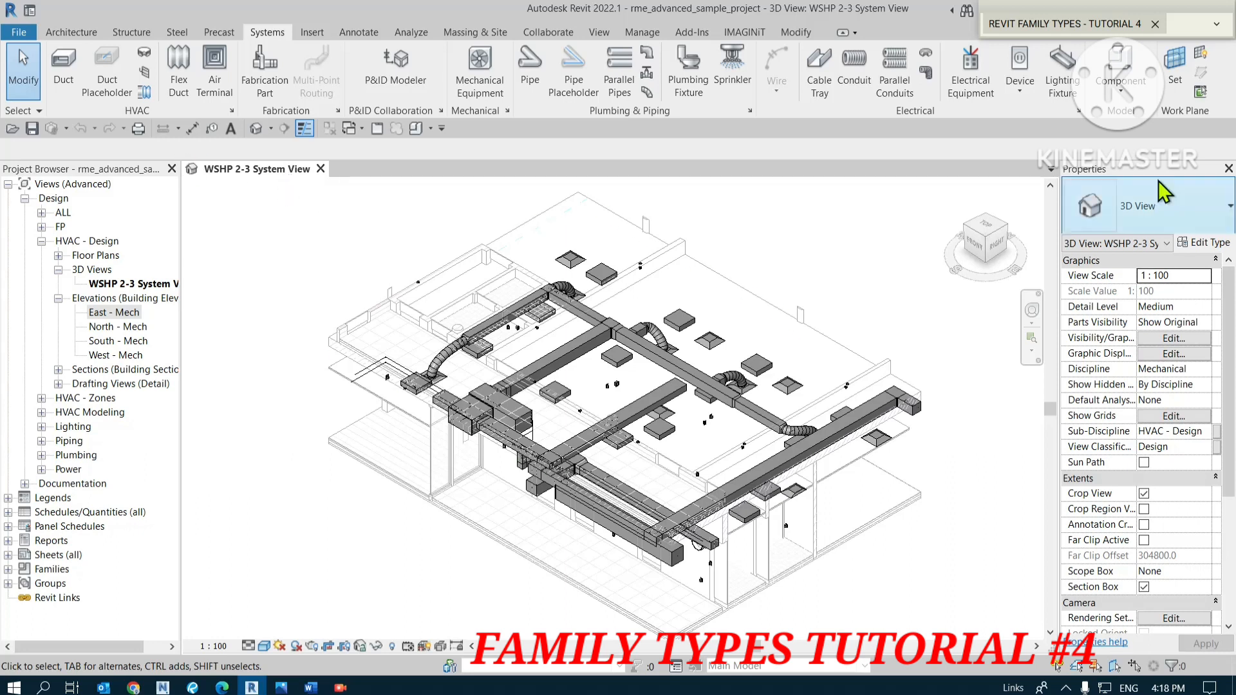
key(ctrl)
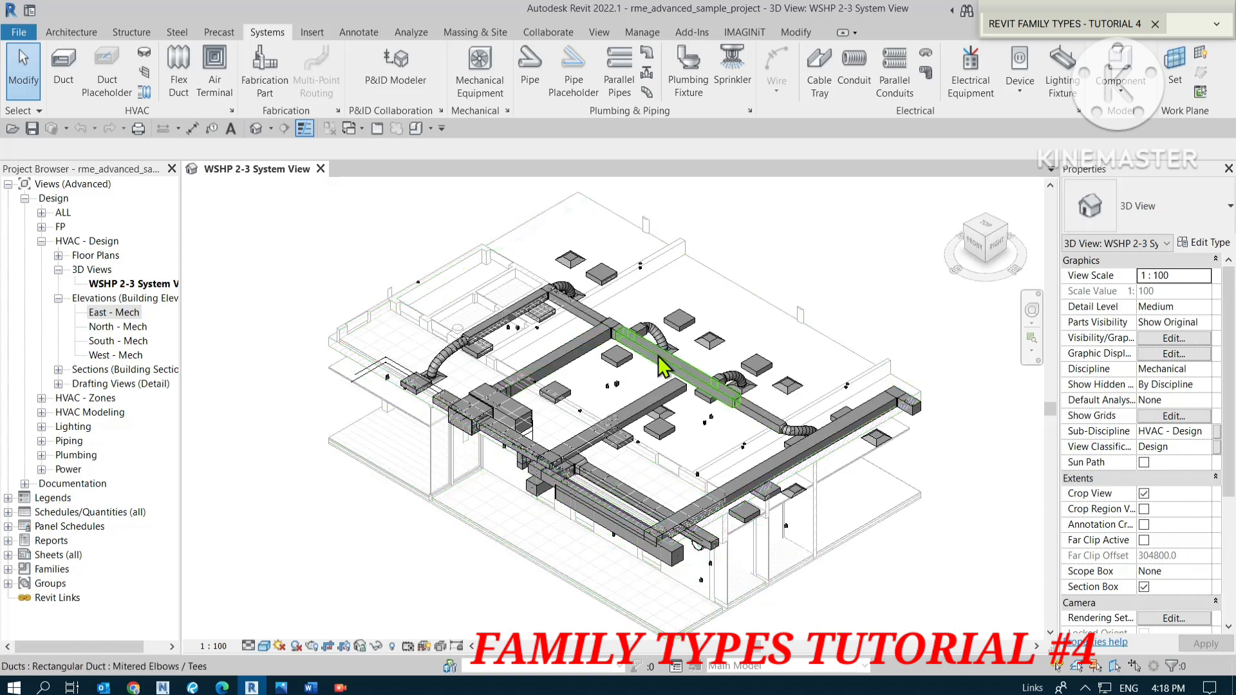
click(566, 360)
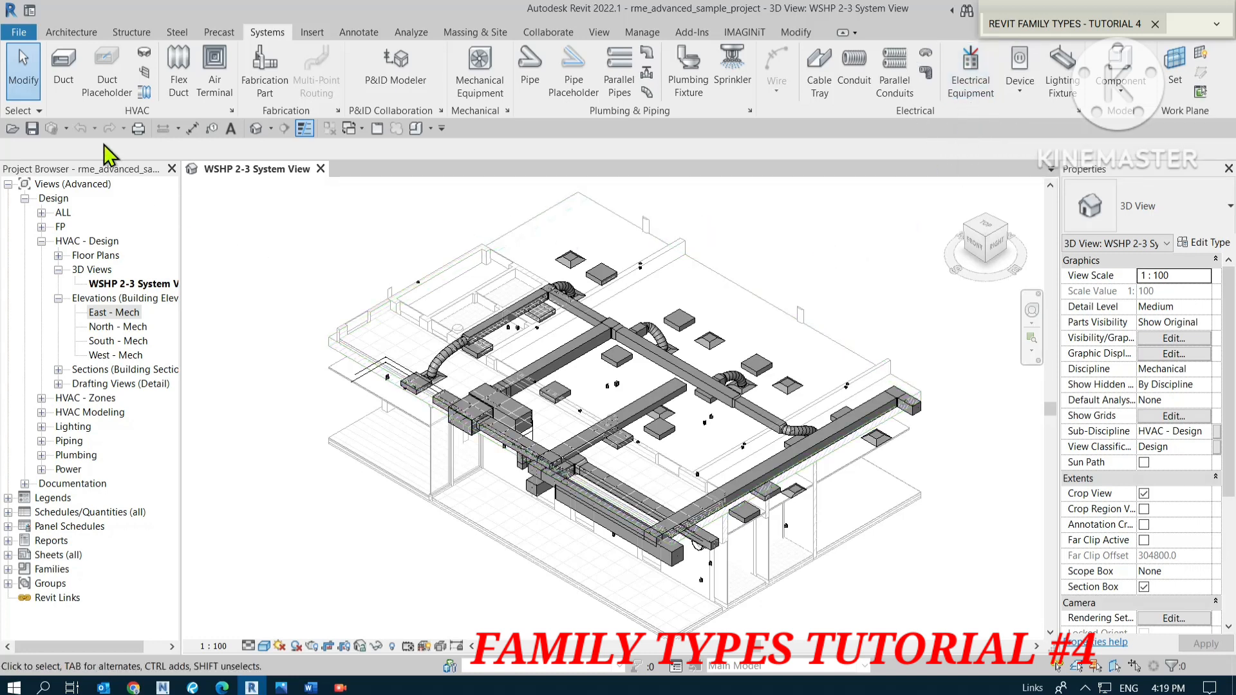
- Start a new family and open the English folder of family templates
click(20, 35)
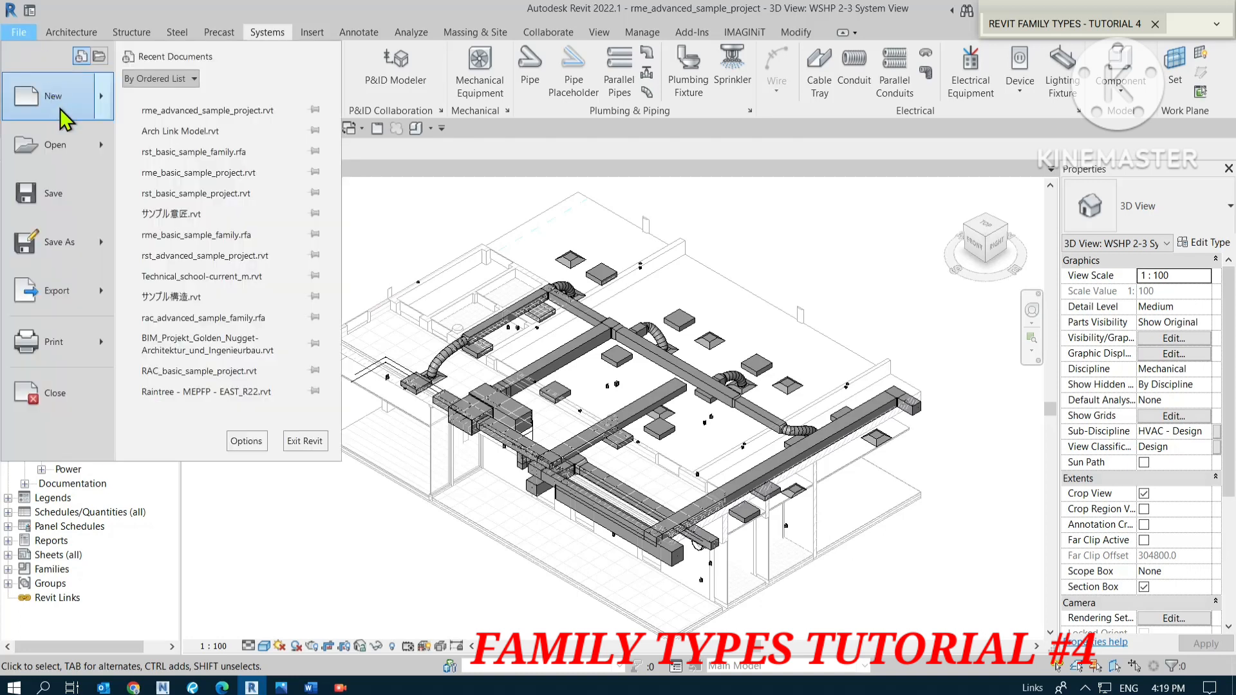
mouse_move(64, 118)
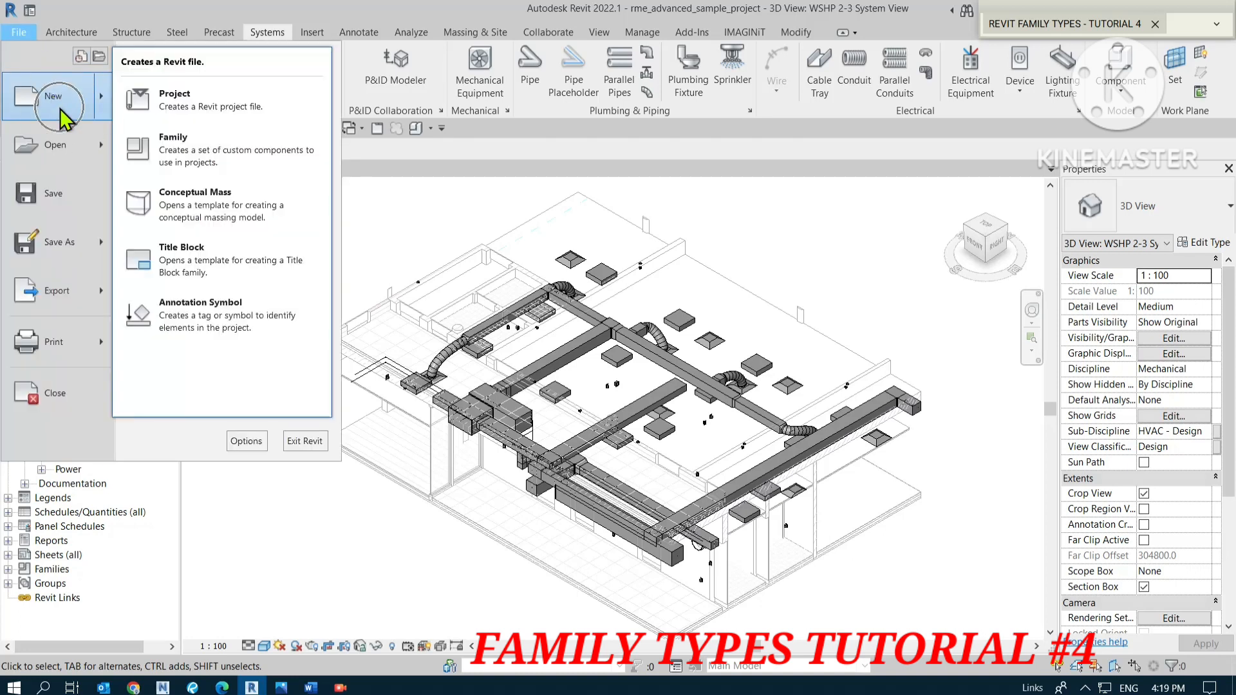
click(207, 166)
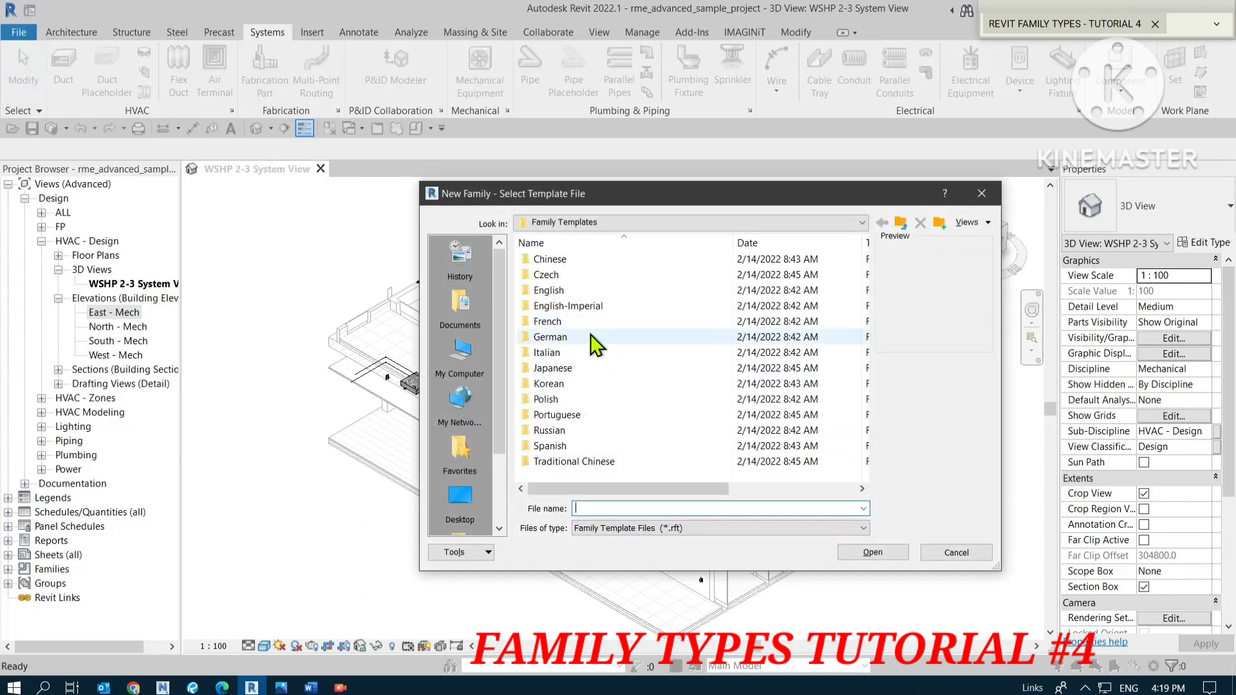
double_click(550, 291)
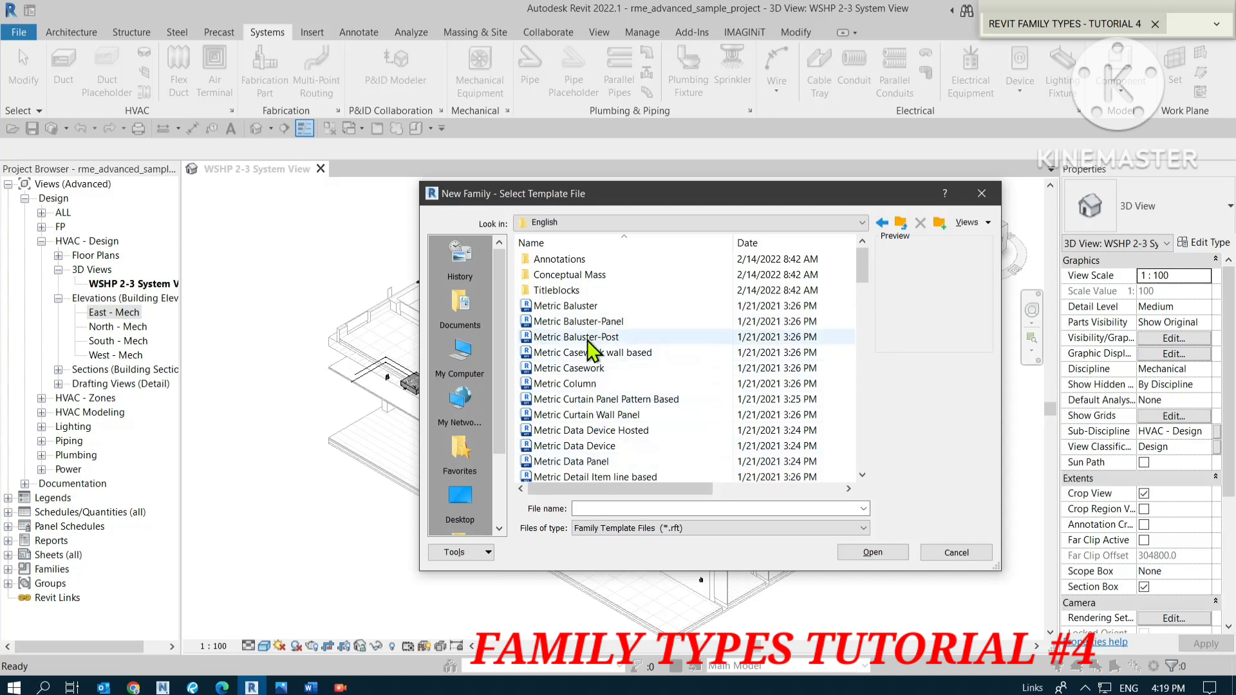
- Look through the English family templates and preview the Metric Mechanical Equipment template
scroll(591, 360, down, 4)
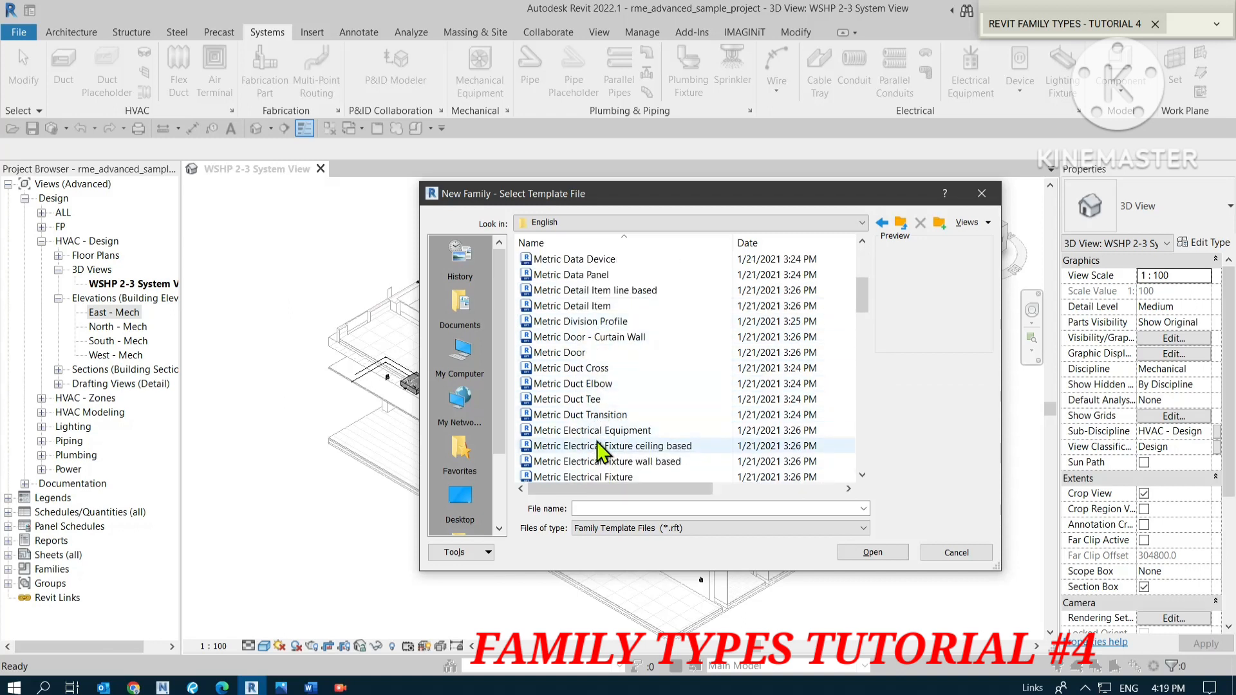
scroll(601, 434, down, 1)
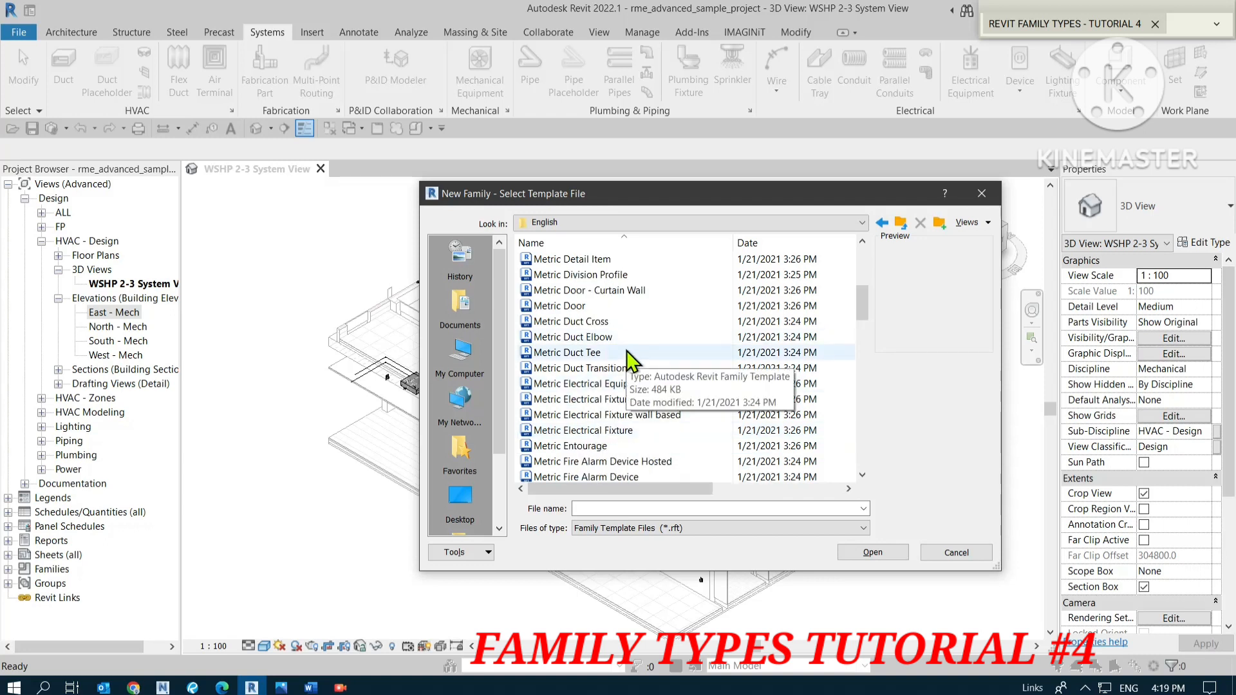
scroll(626, 357, down, 4)
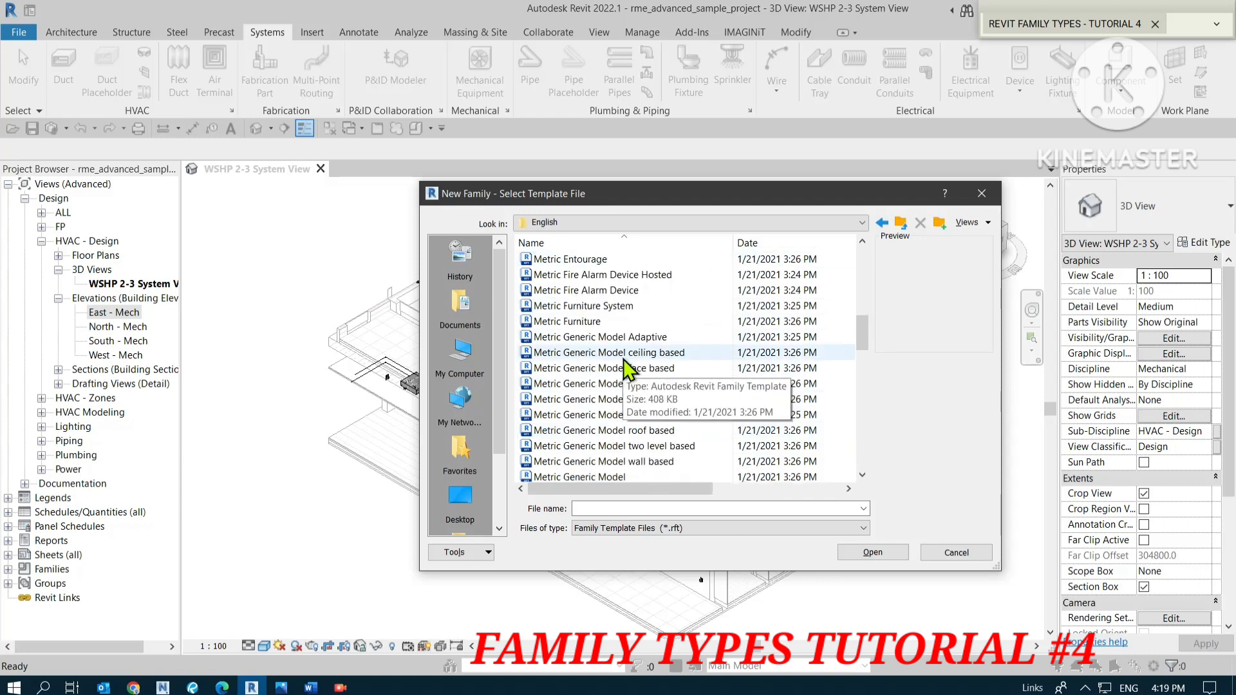
scroll(623, 370, down, 4)
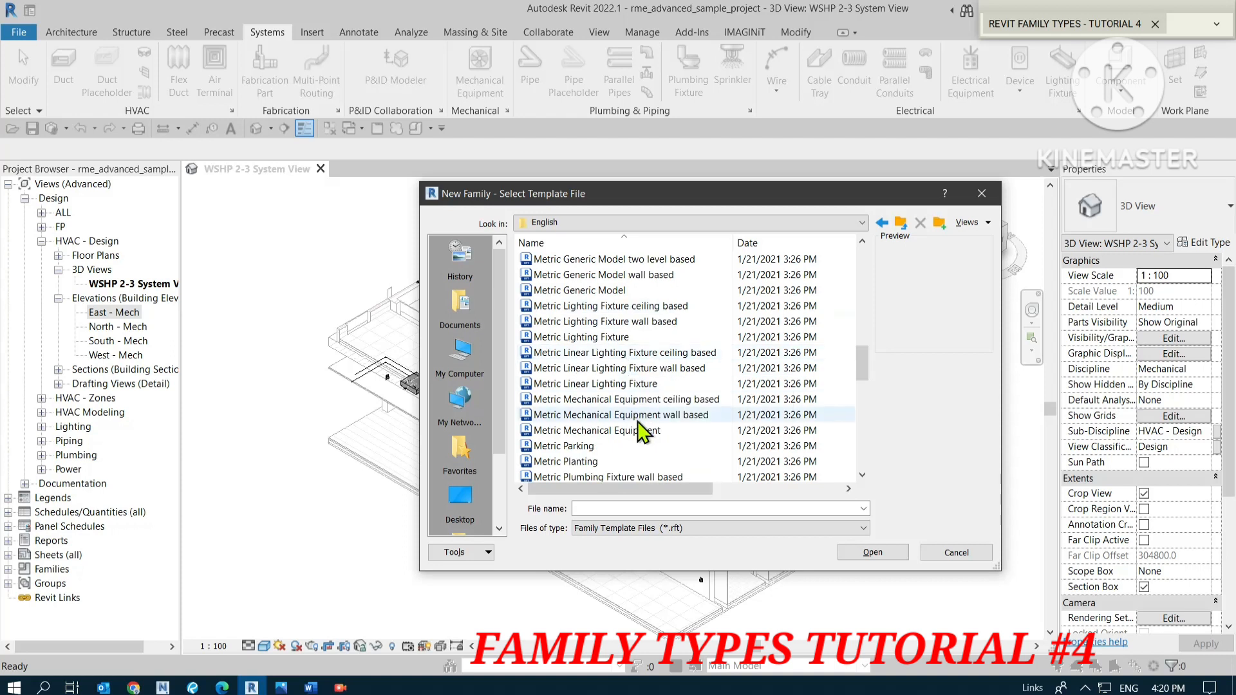
click(626, 430)
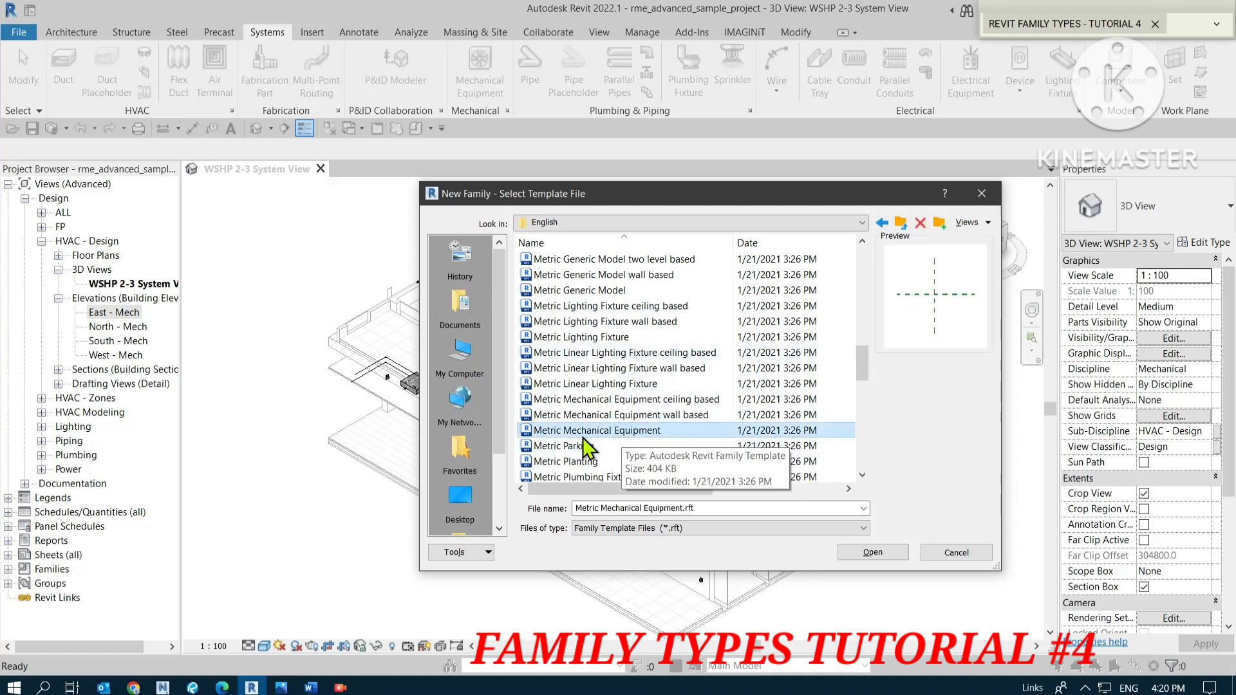
key(ctrl)
key(ctrl)
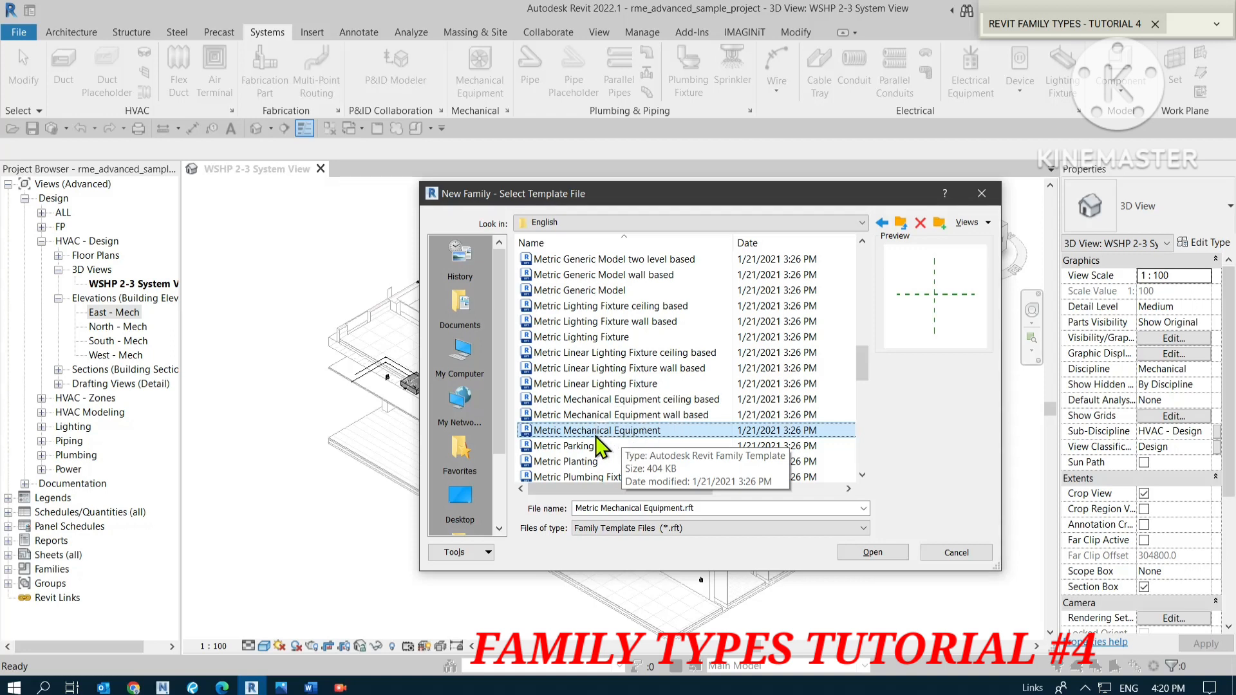
key(ctrl)
scroll(599, 442, up, 6)
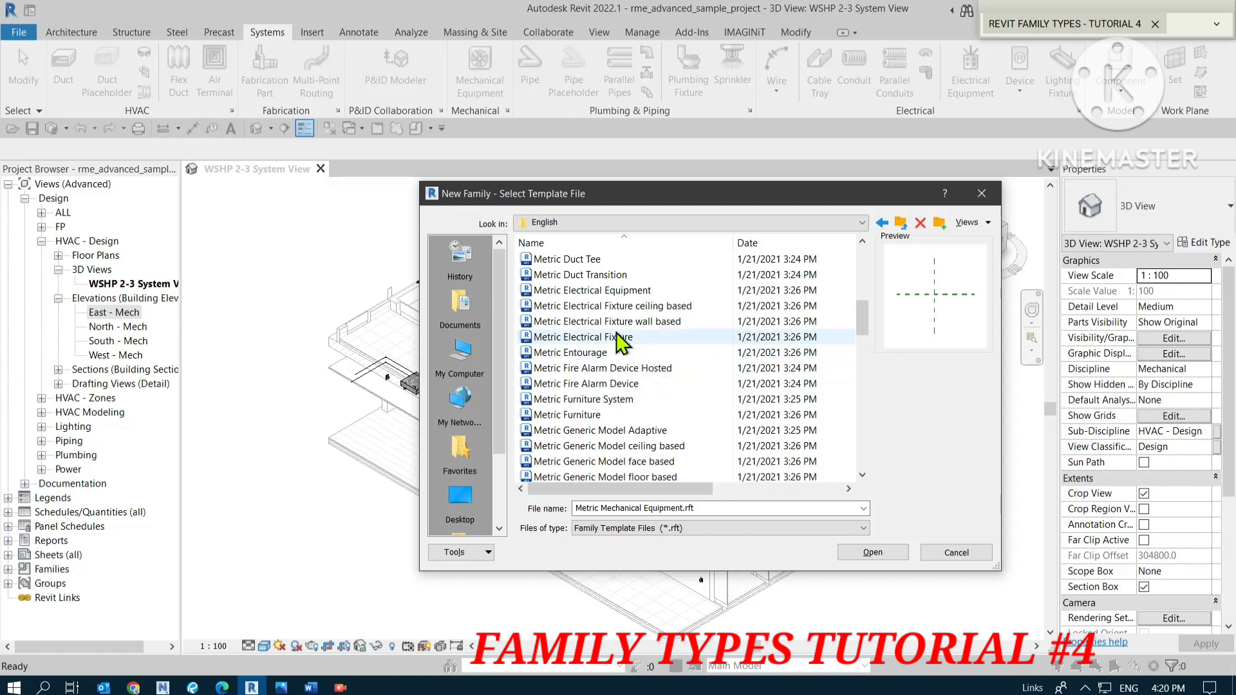
- Create a new family from the Metric Electrical Equipment template
click(600, 292)
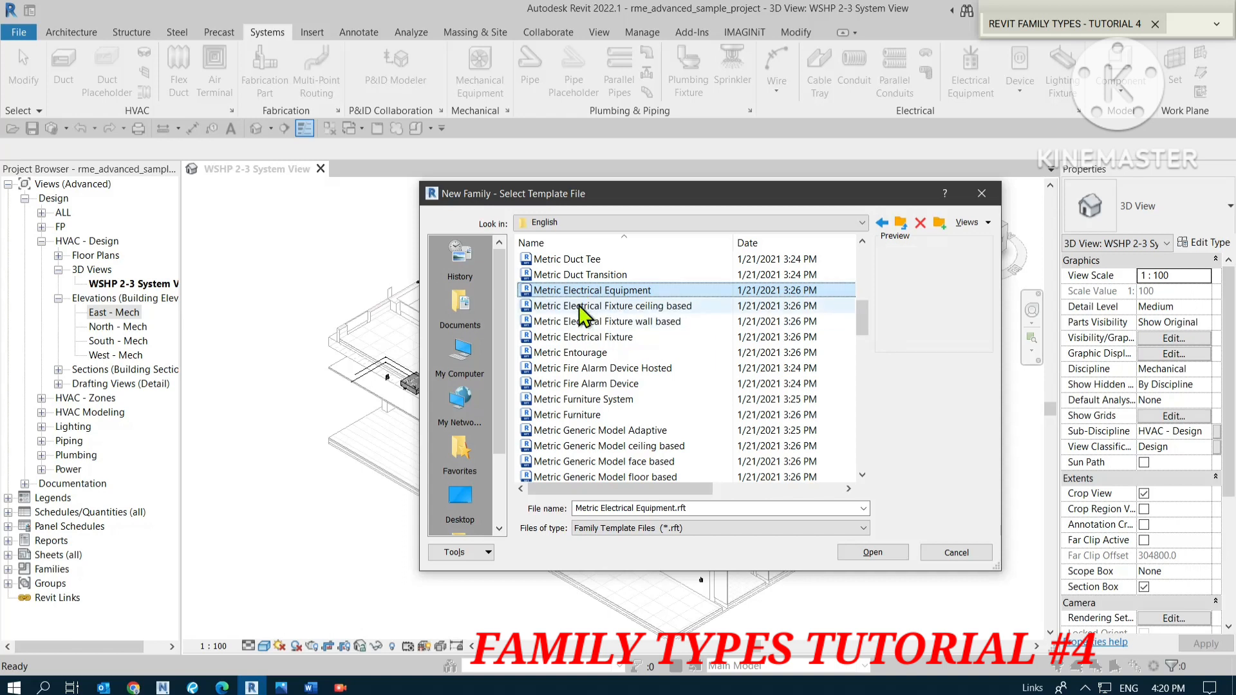
click(578, 305)
click(581, 291)
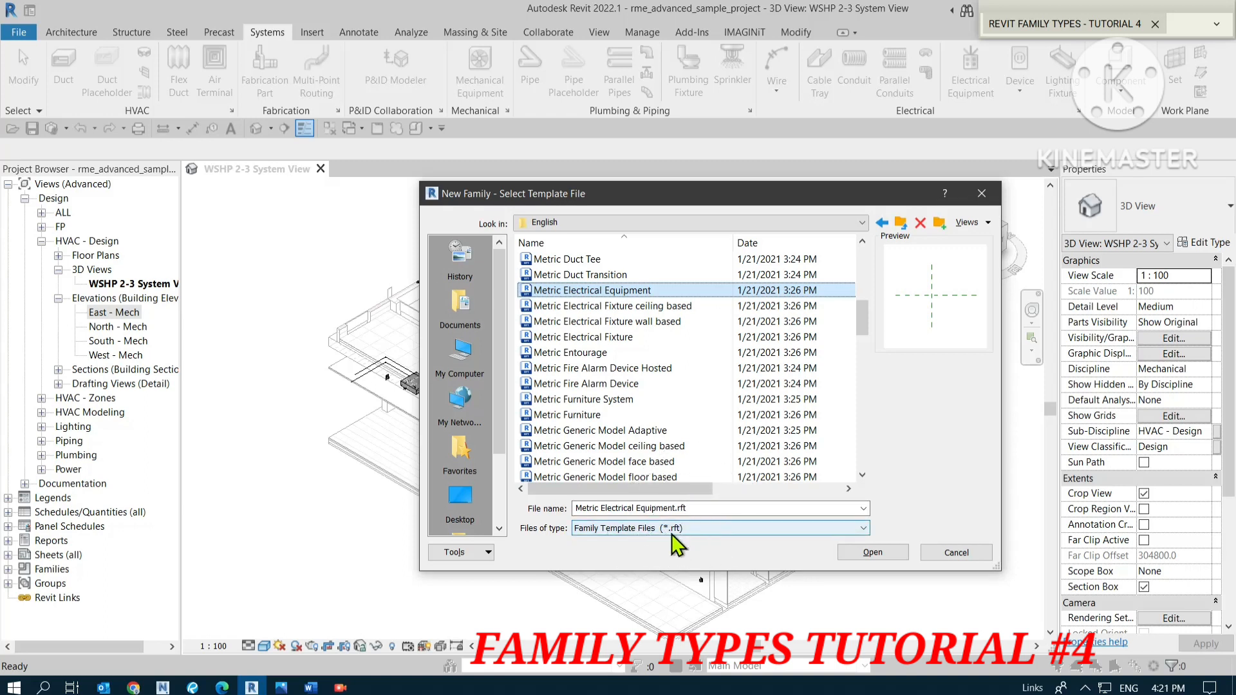
click(856, 551)
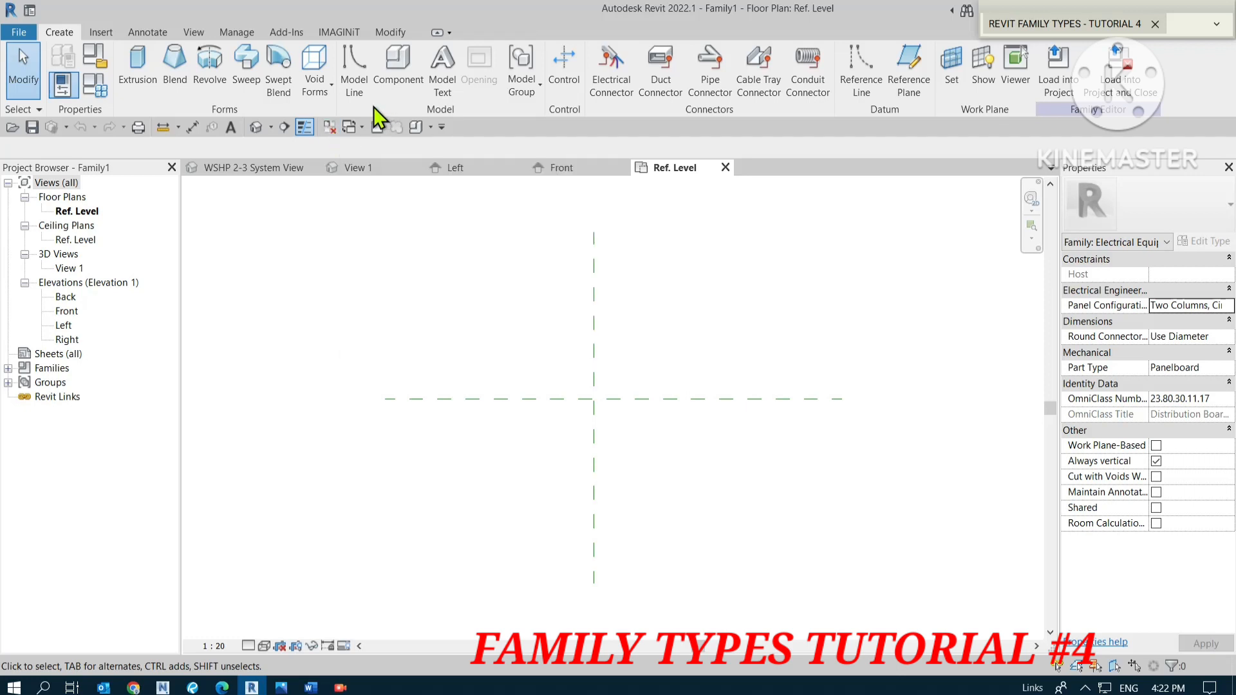
- Close the new family's inactive views and its Ref. Level view to return to the project's 3D system view
click(330, 126)
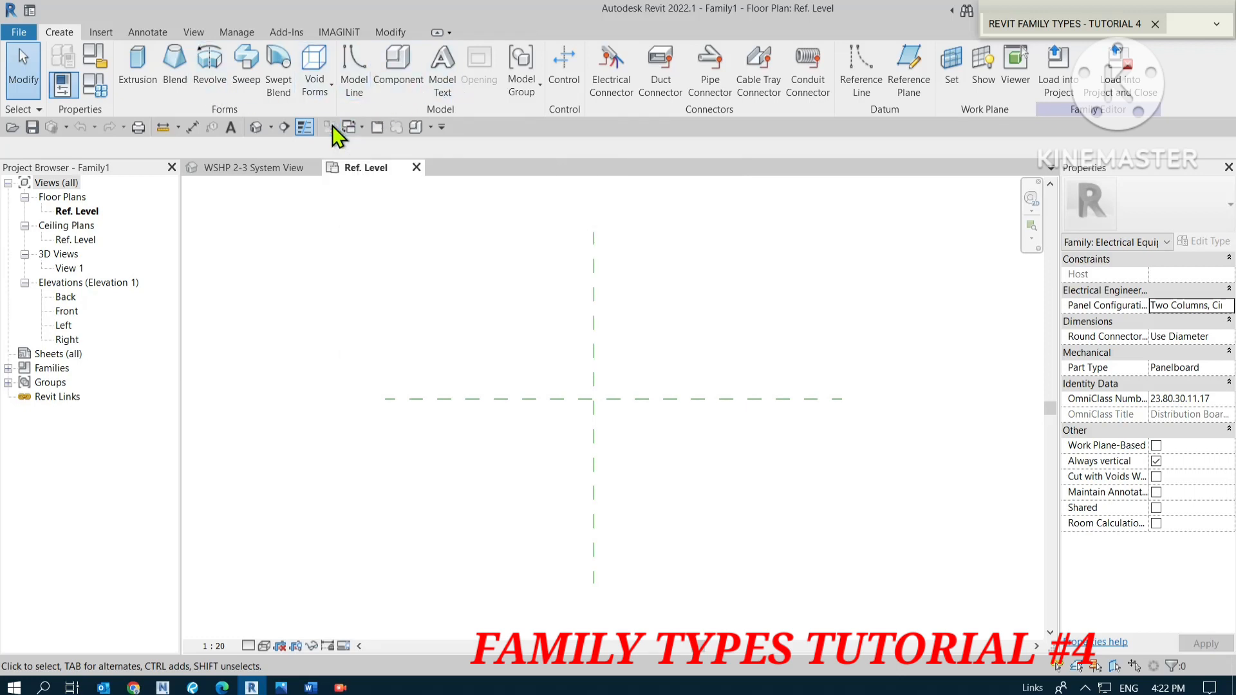
click(417, 167)
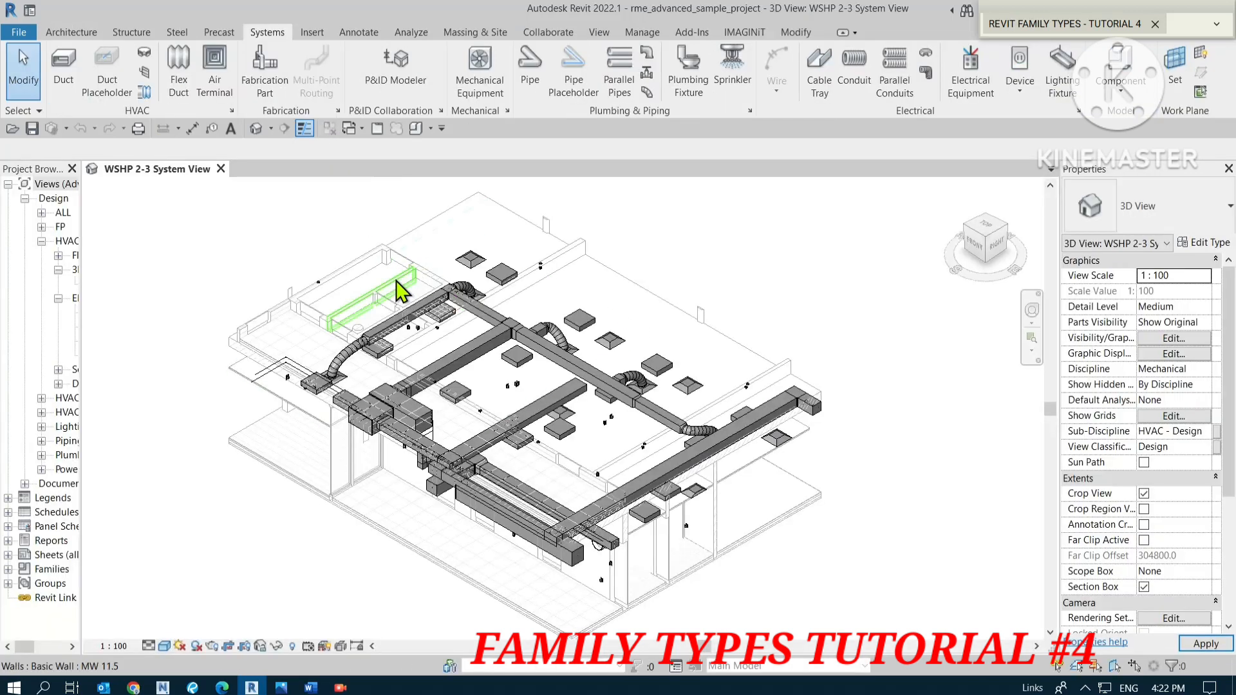
- Widen the Project Browser until the full view names are readable beside the 3D system view
middle_click(254, 241)
middle_click(253, 241)
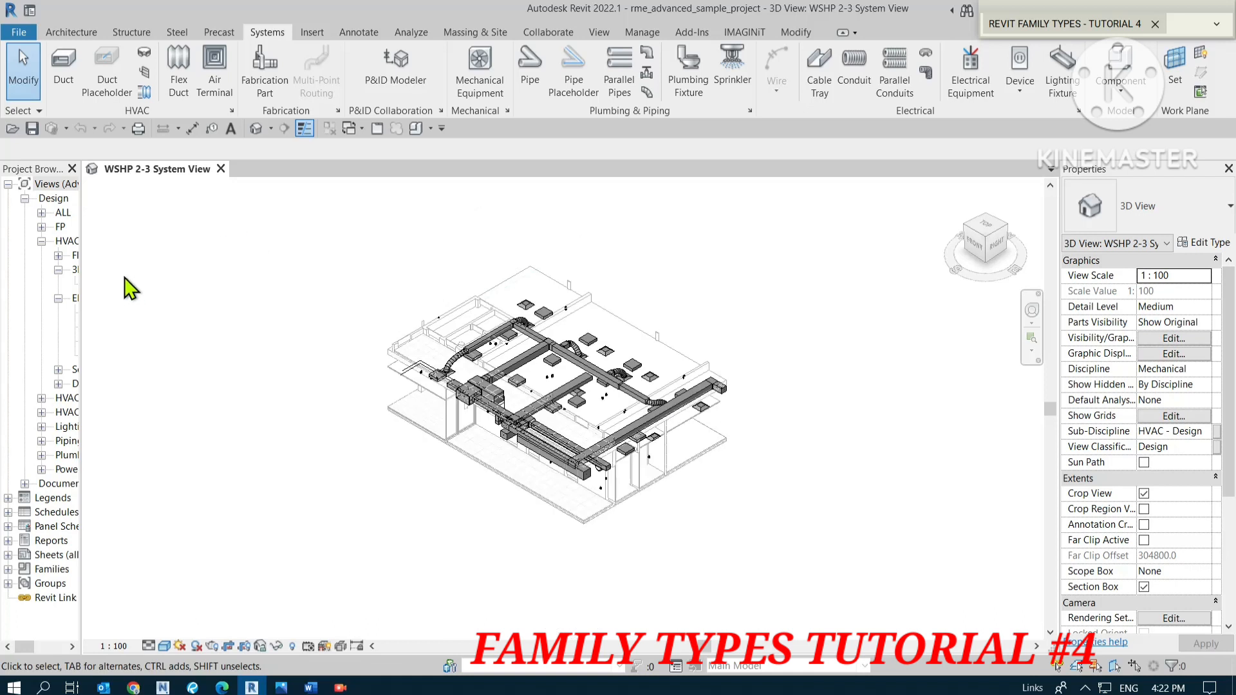
drag(81, 276, 224, 289)
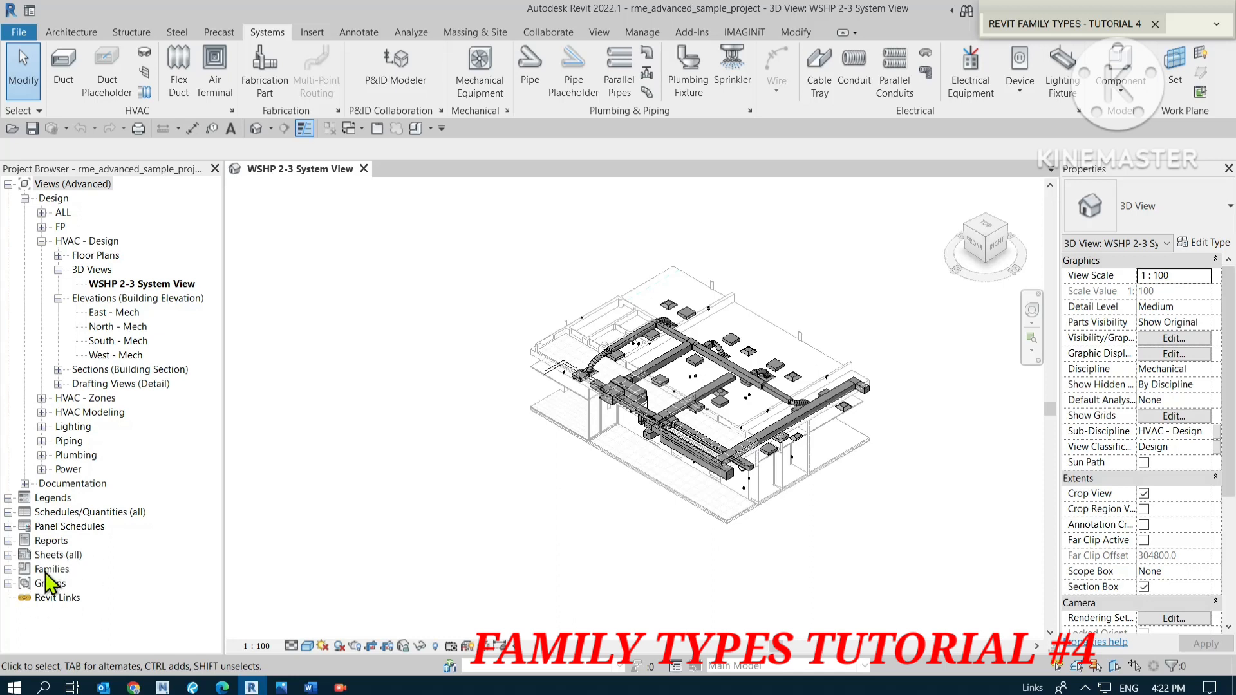
scroll(754, 402, up, 3)
scroll(852, 455, down, 3)
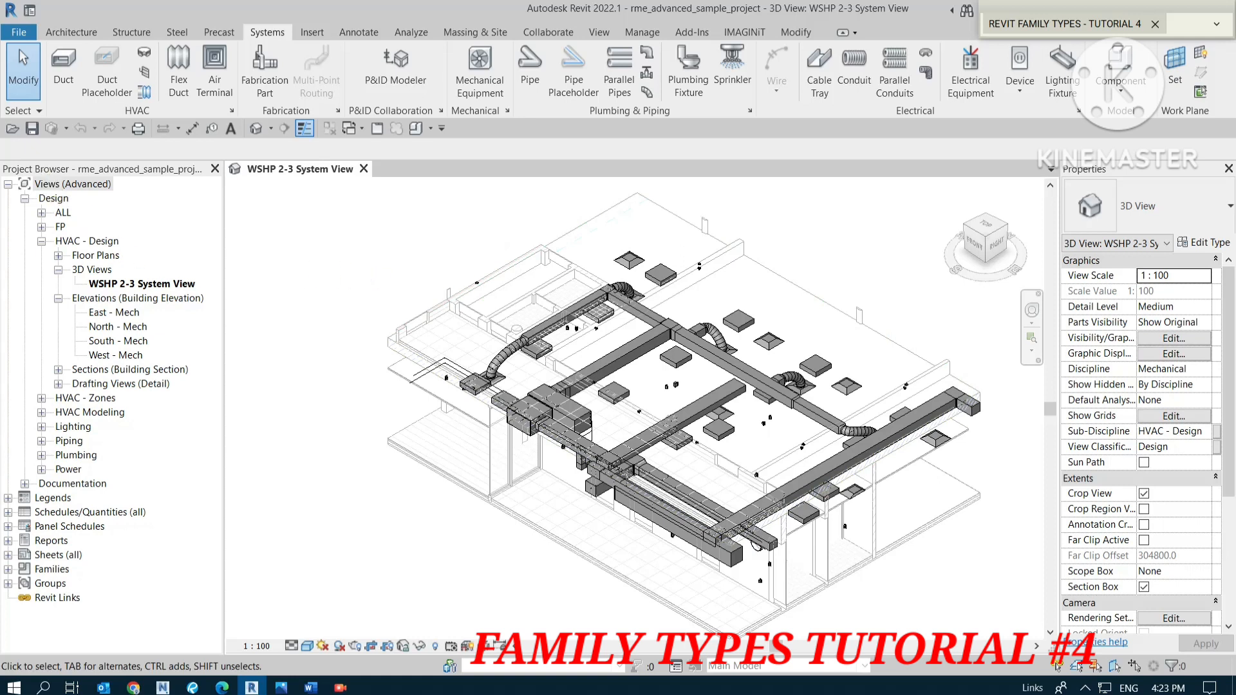
- Expand Families and its Air Terminals category in the Project Browser, and widen the browser to fit the family names
click(44, 570)
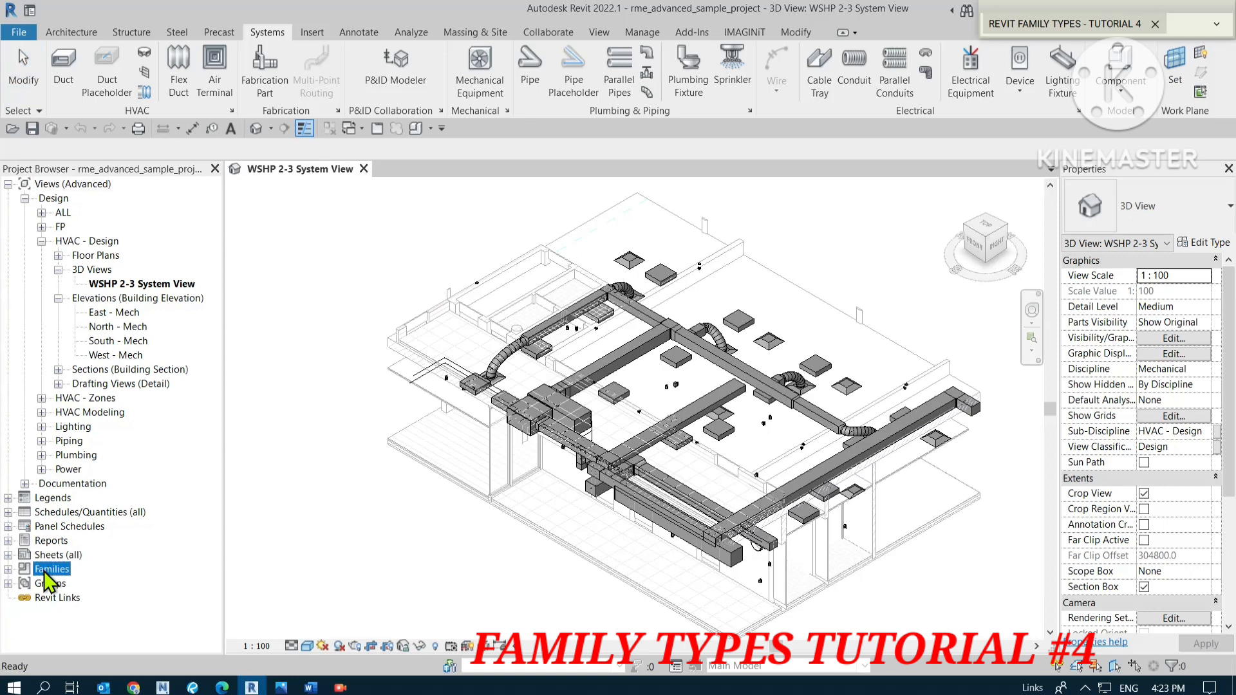
click(8, 569)
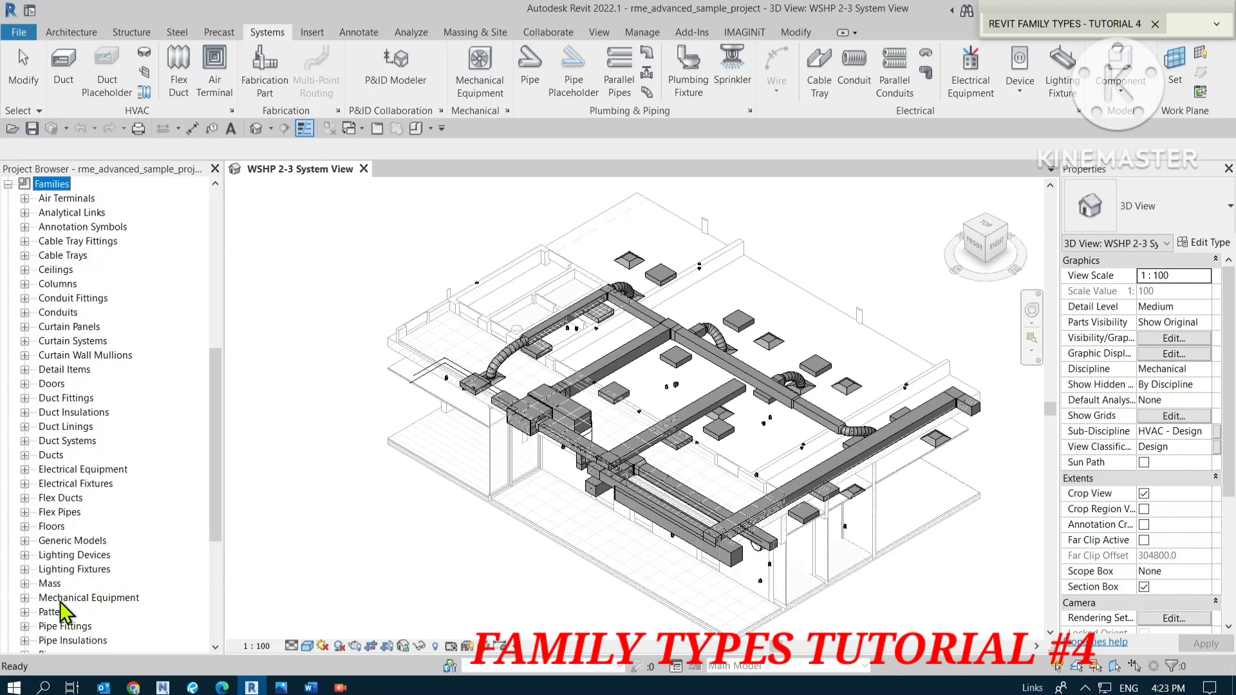
click(45, 200)
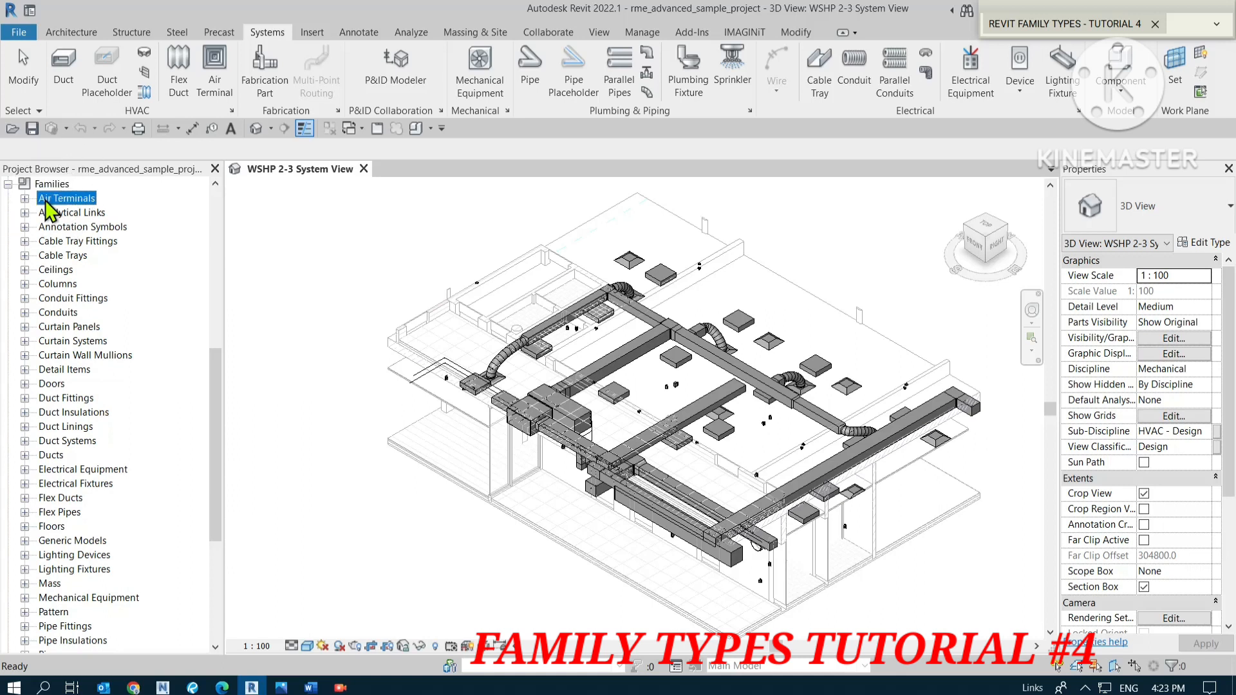
click(24, 199)
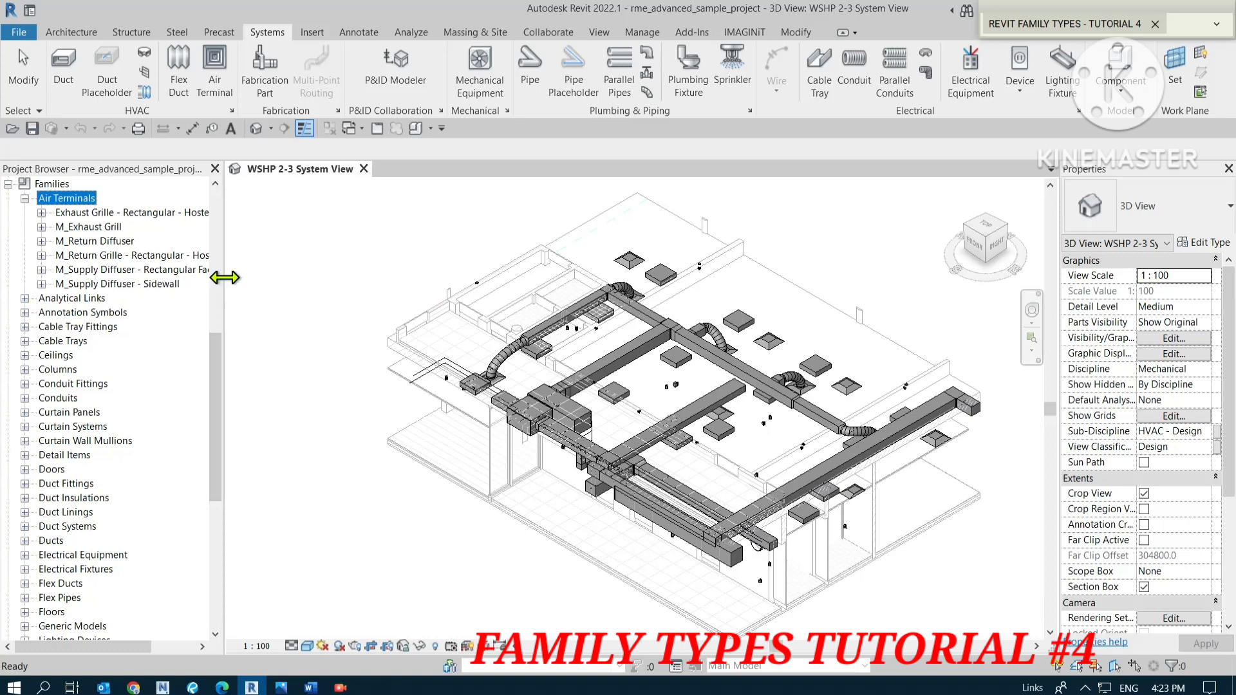
drag(224, 278, 287, 287)
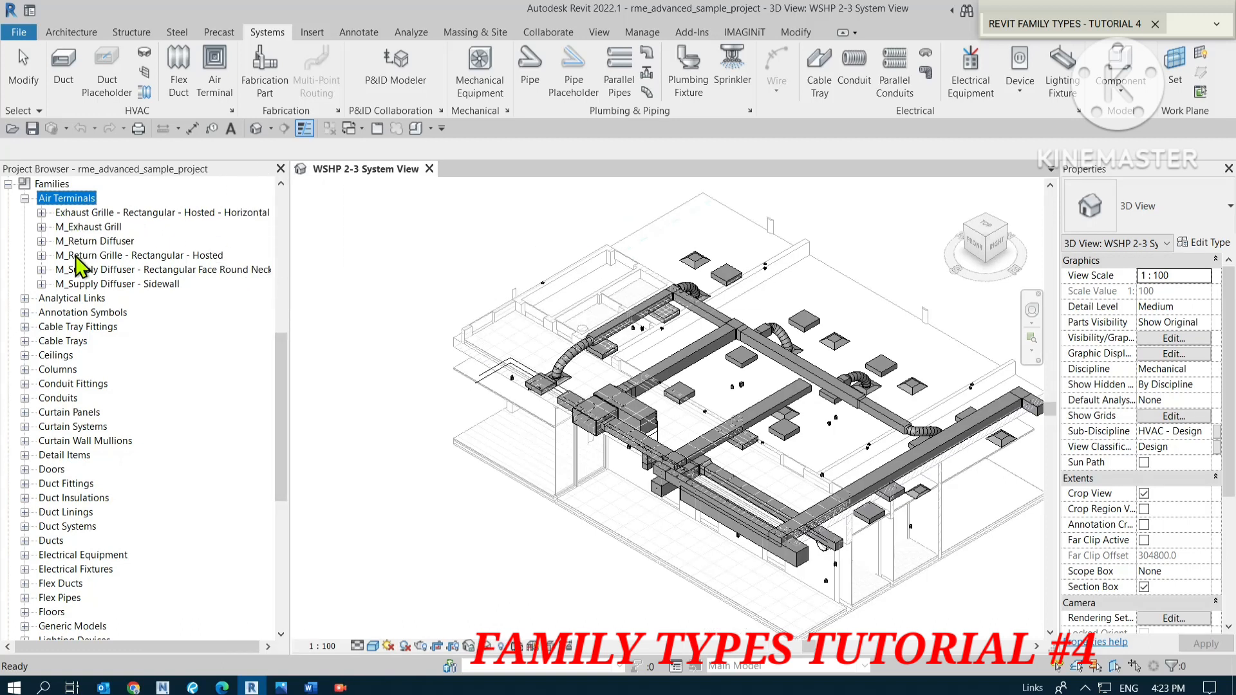
- Expand the Exhaust Grille - Rectangular - Hosted and M_Exhaust Grill families and select the 600 x 600 Face 300 x 300 Connection type
click(42, 212)
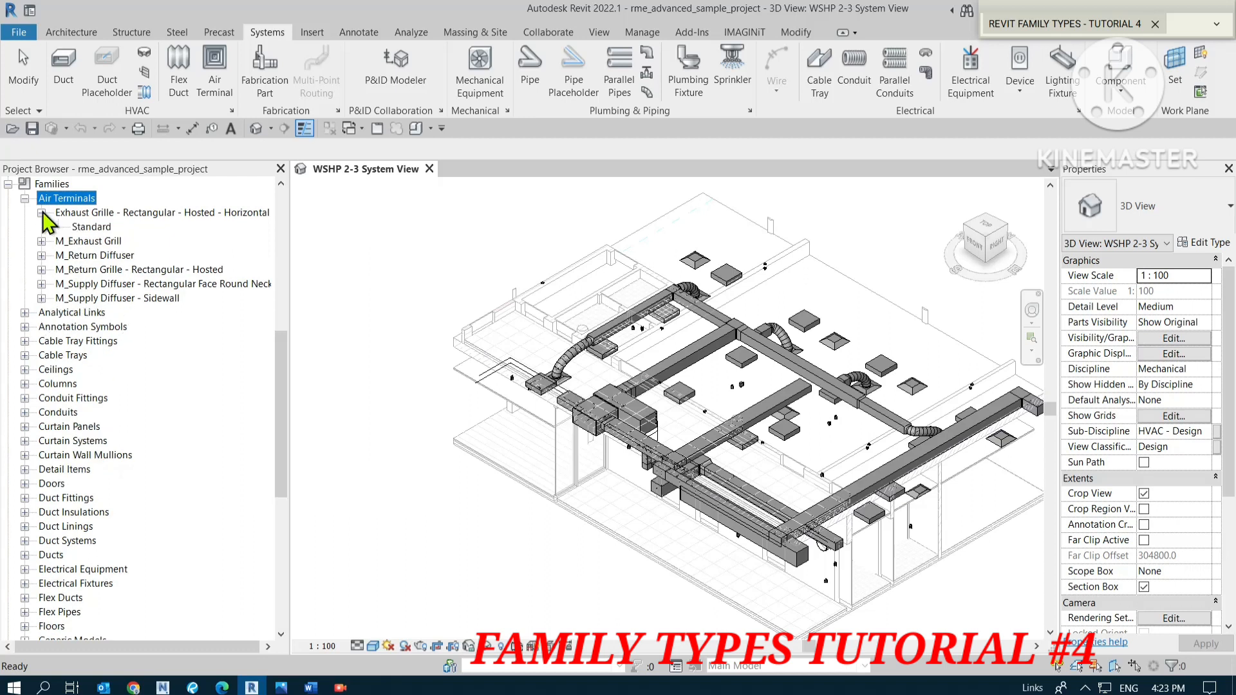
click(95, 214)
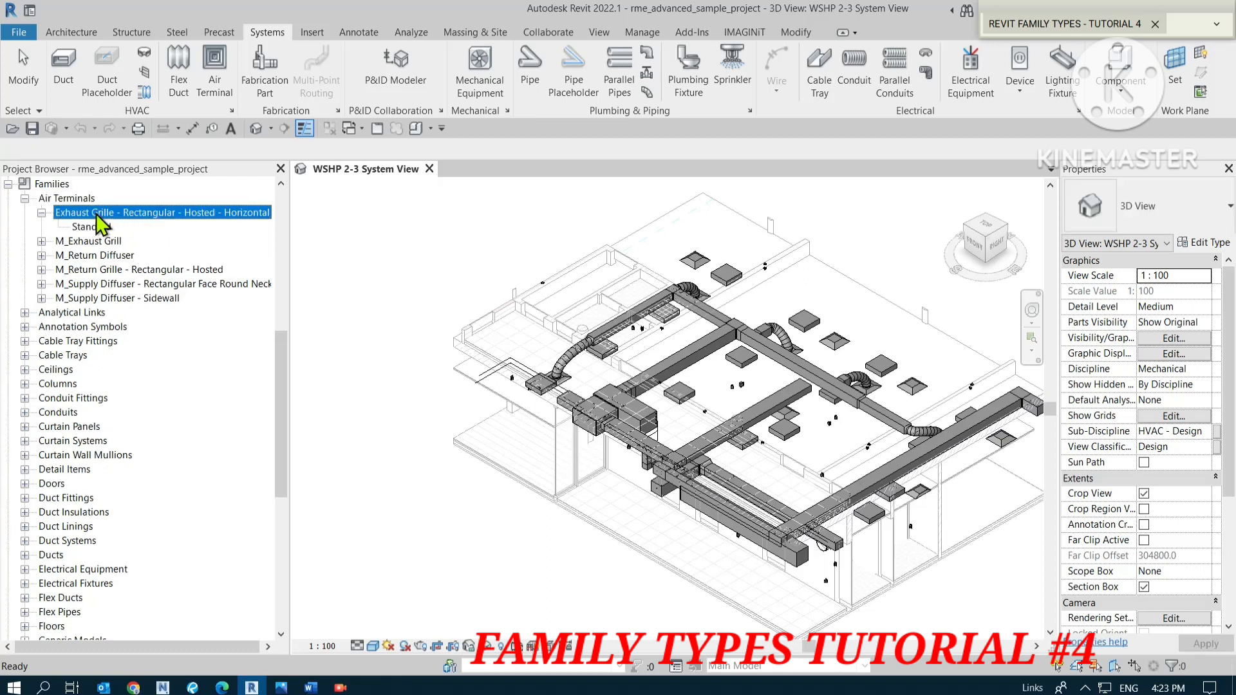
click(98, 212)
click(42, 242)
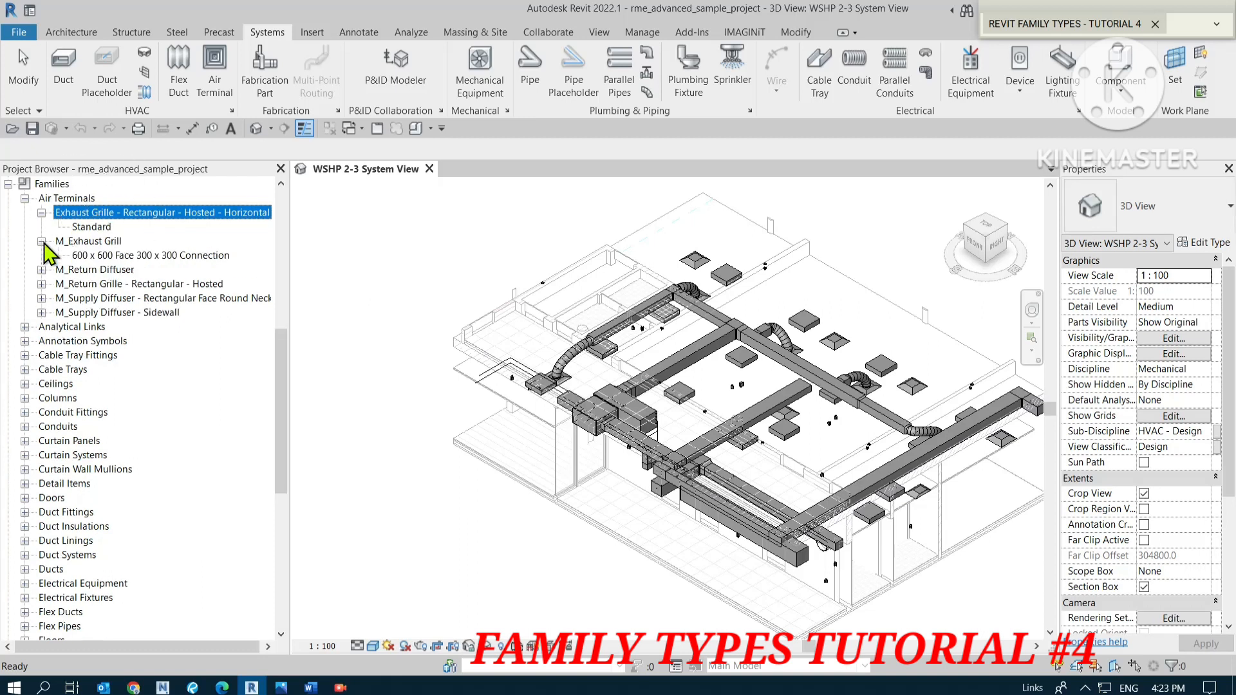
click(111, 255)
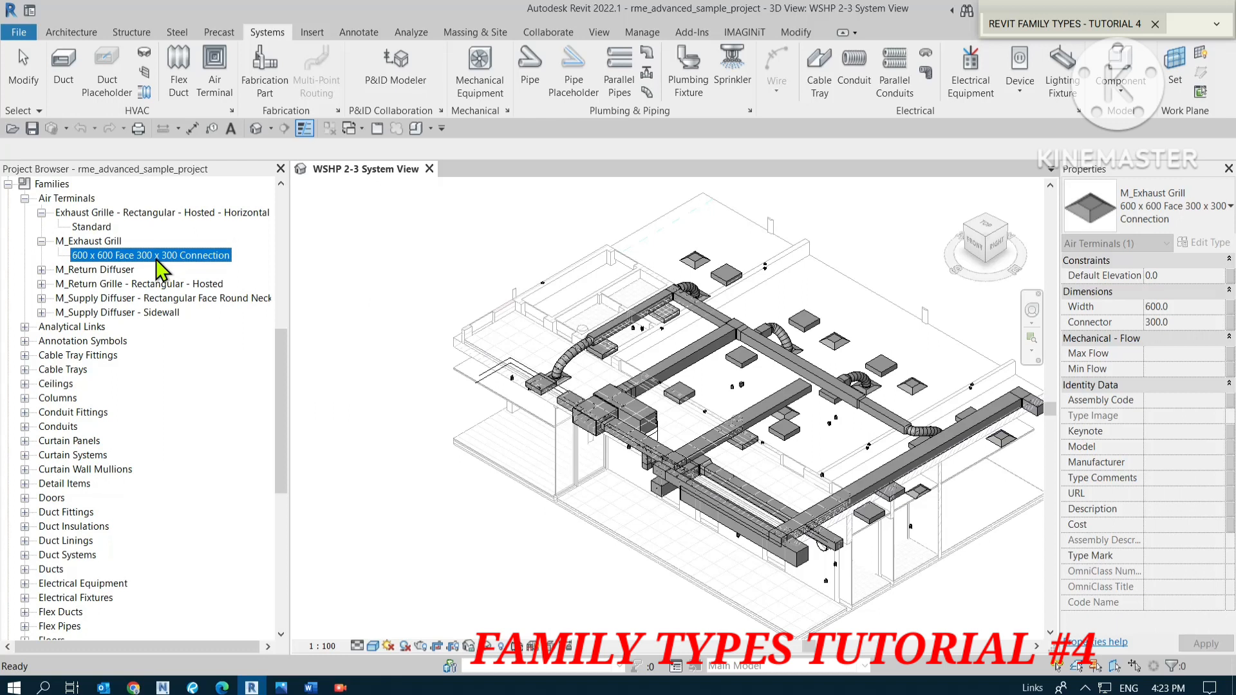
- Expand the M_Return Diffuser family and both M_Supply Diffuser families to view their types, and select the Sidewall supply diffuser family
click(41, 270)
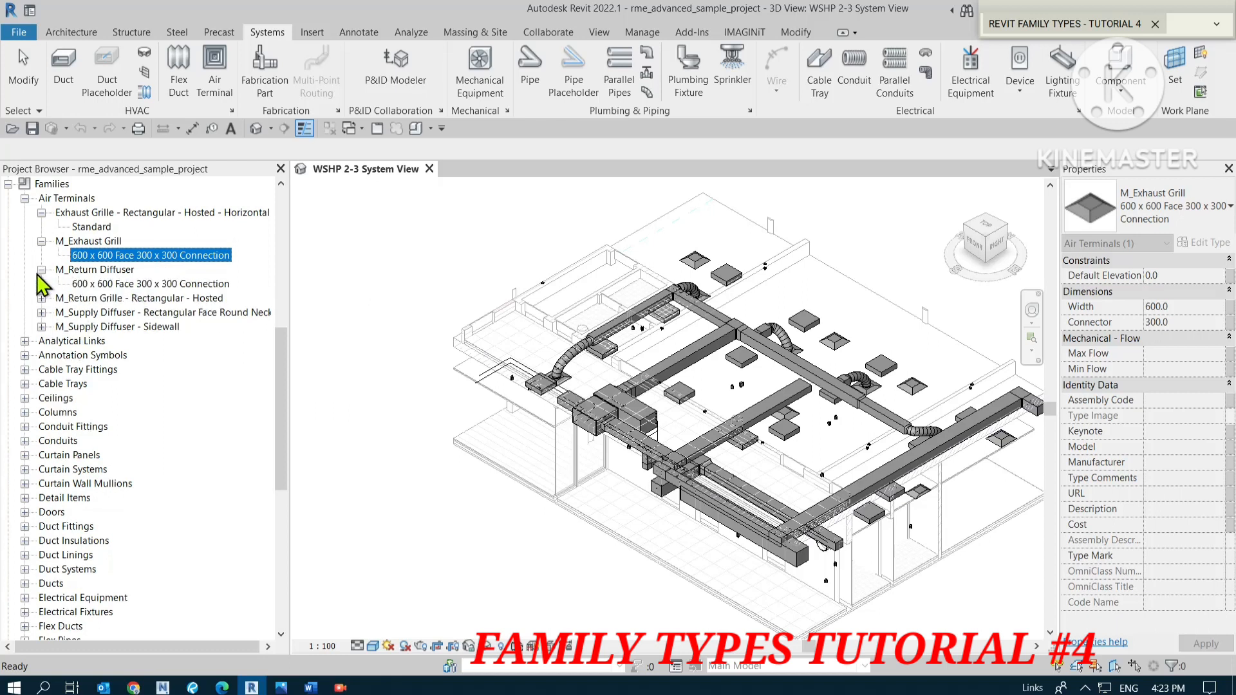
click(41, 312)
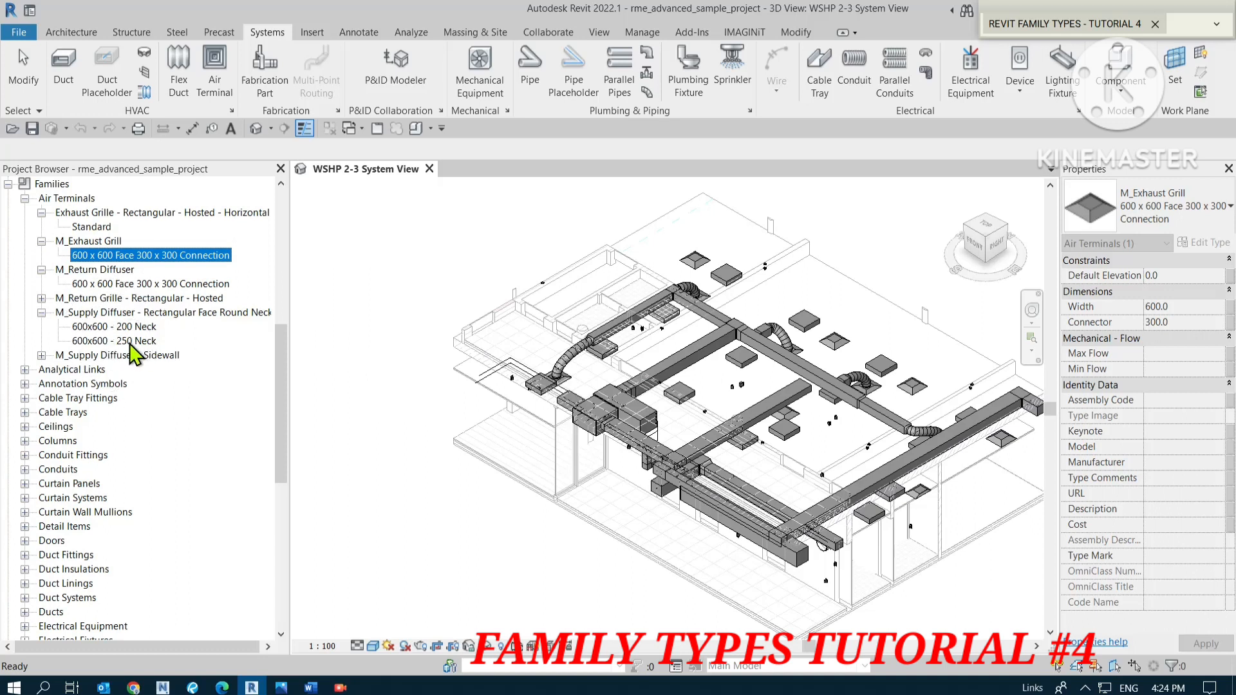
click(41, 355)
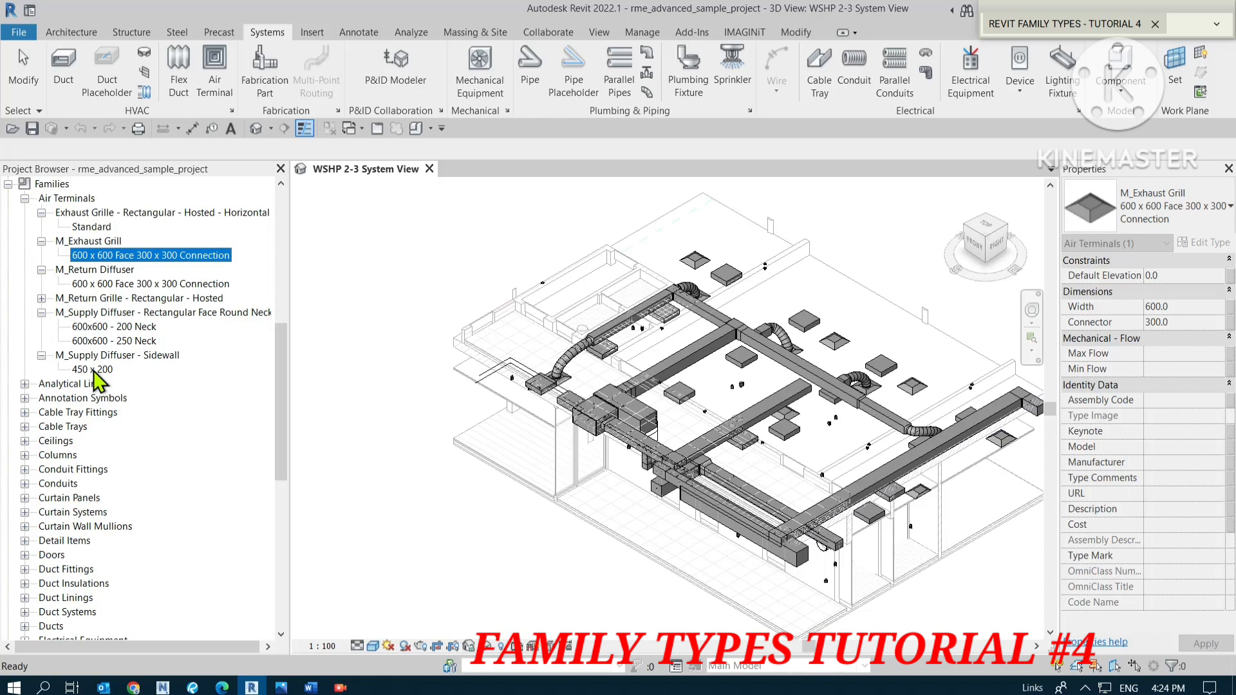
click(98, 356)
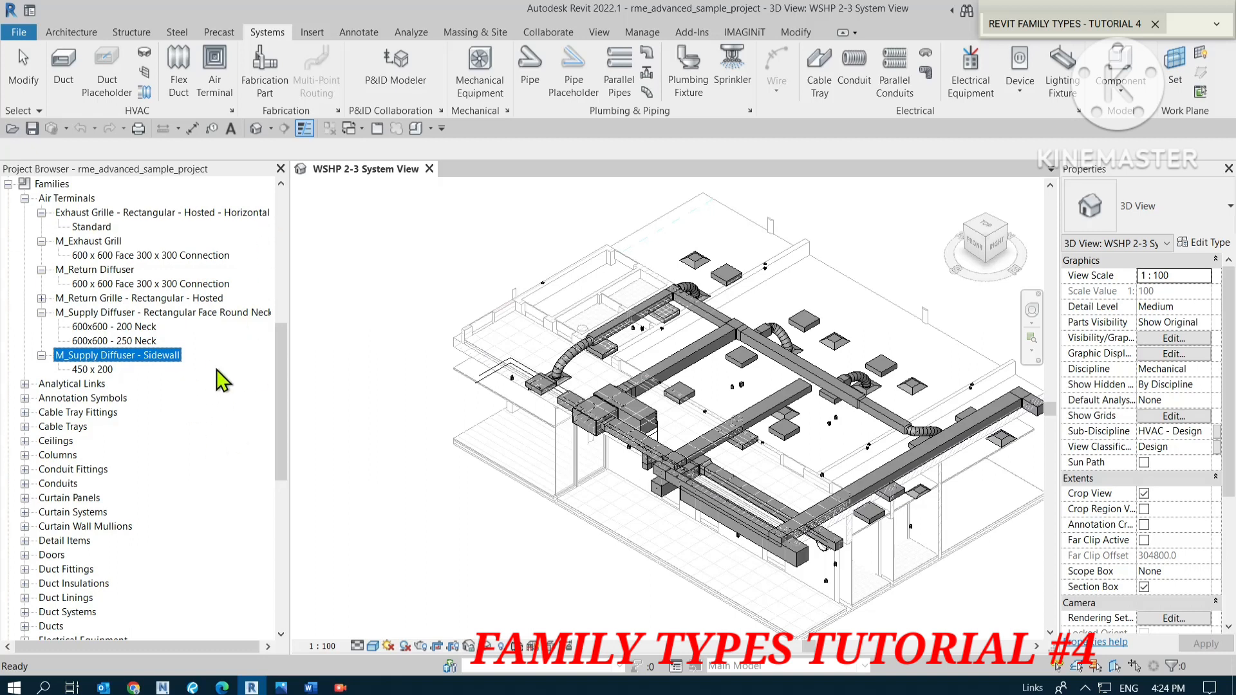
- Review the full list of family categories in the Project Browser, from Air Terminals down to Walls
scroll(66, 518, down, 2)
scroll(64, 519, down, 6)
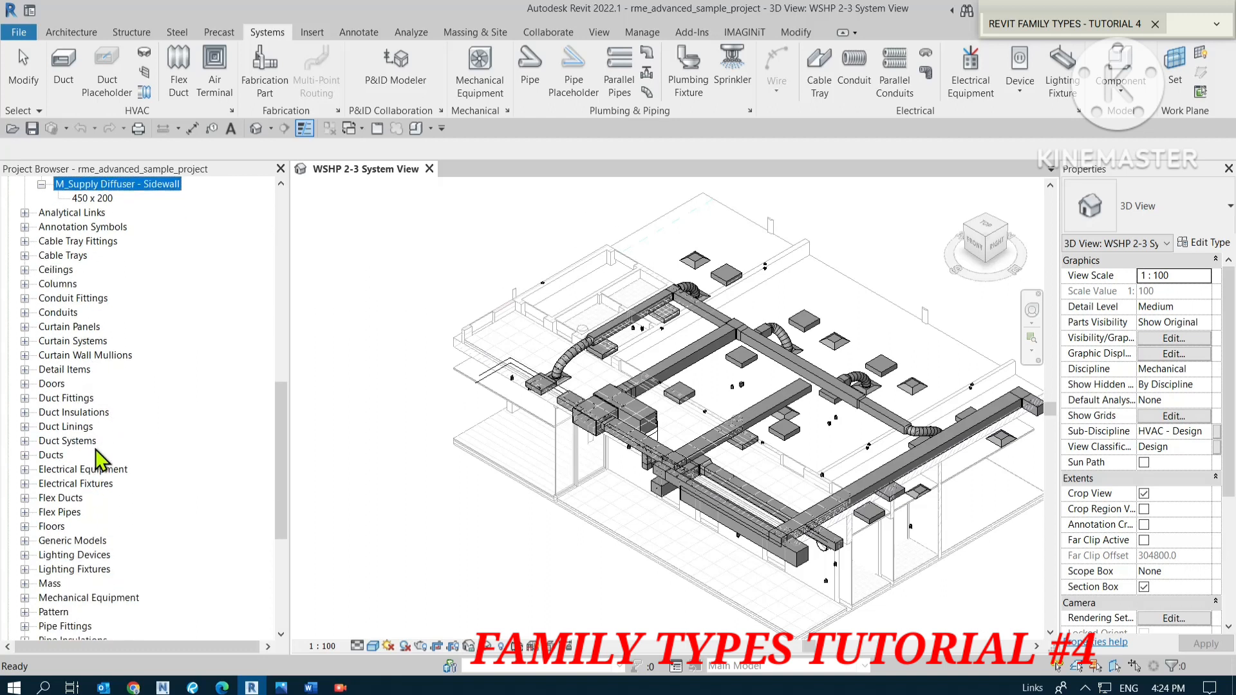
scroll(68, 566, down, 2)
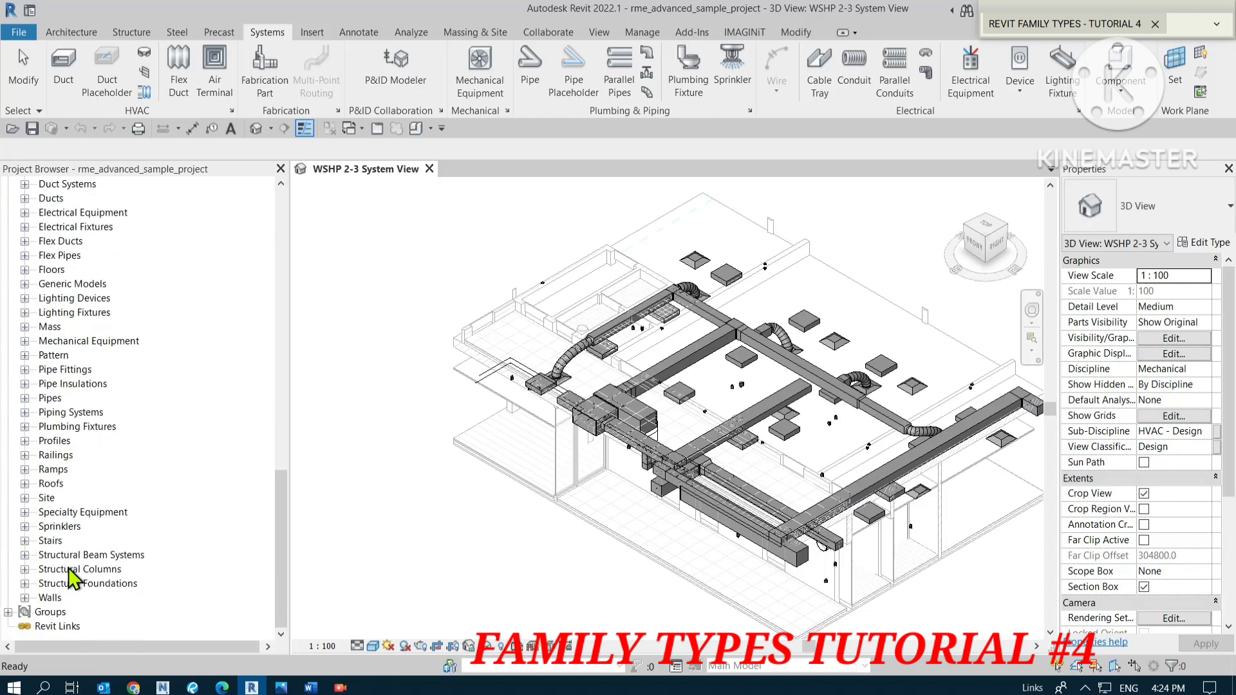
scroll(71, 570, up, 4)
scroll(52, 492, up, 2)
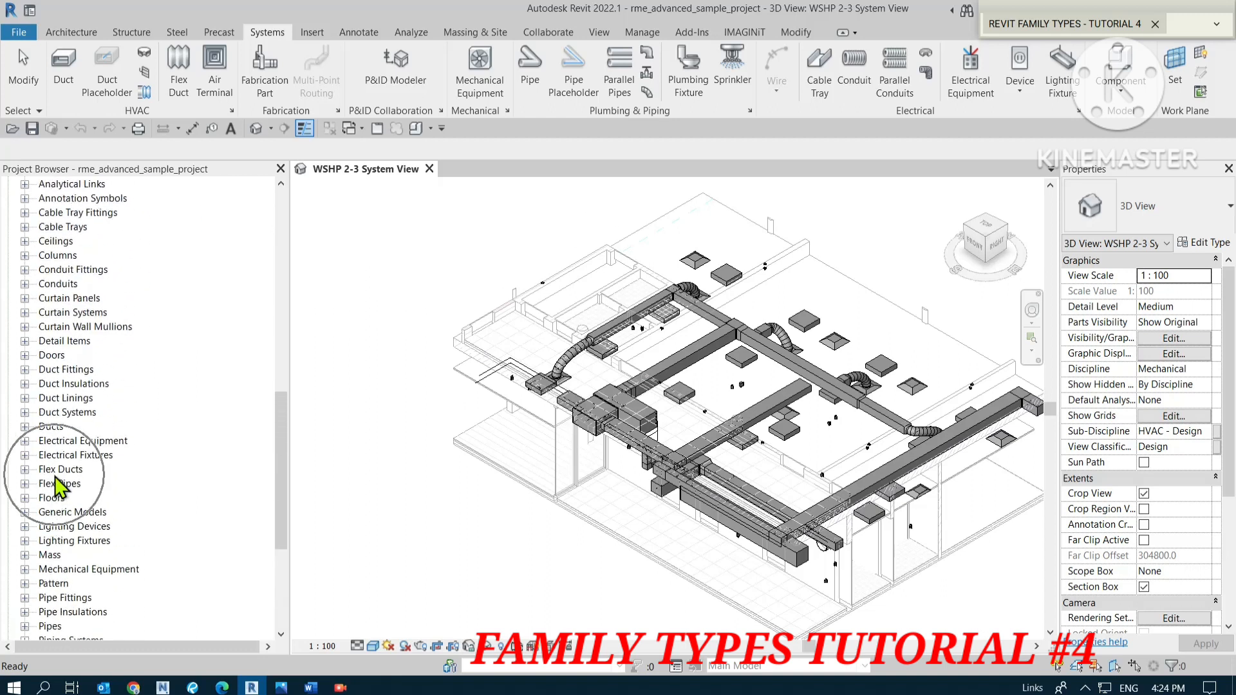
scroll(62, 346, up, 2)
scroll(62, 350, up, 4)
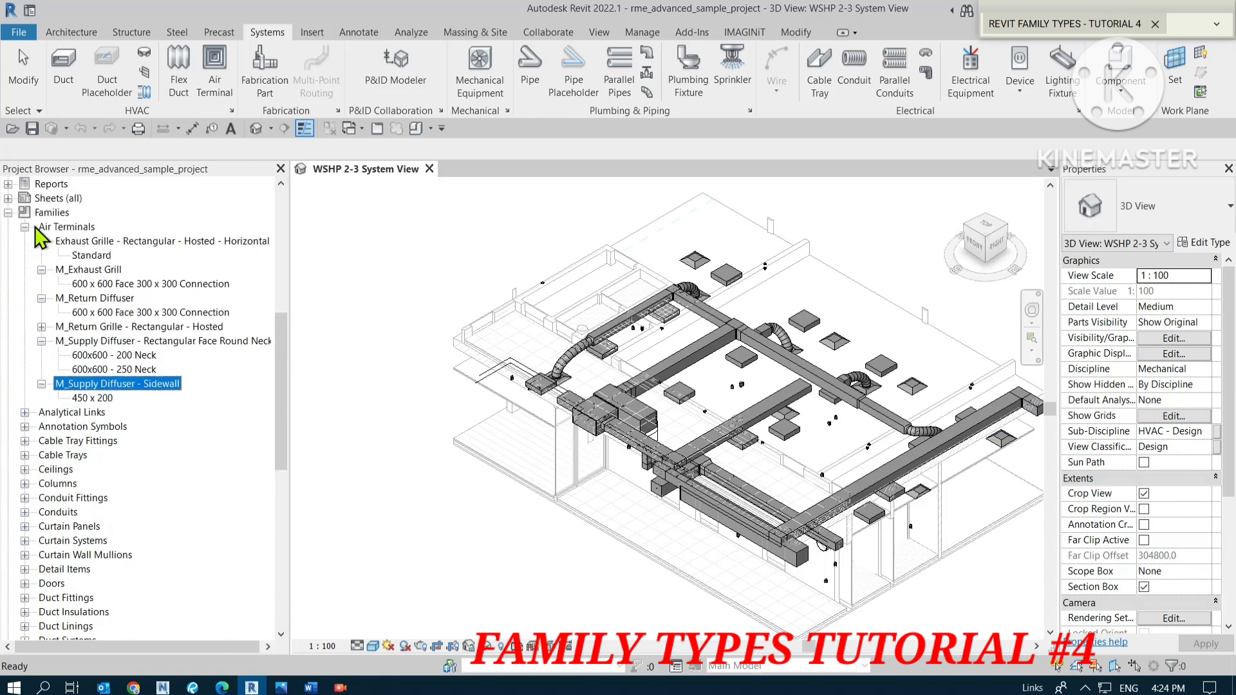
scroll(71, 364, down, 5)
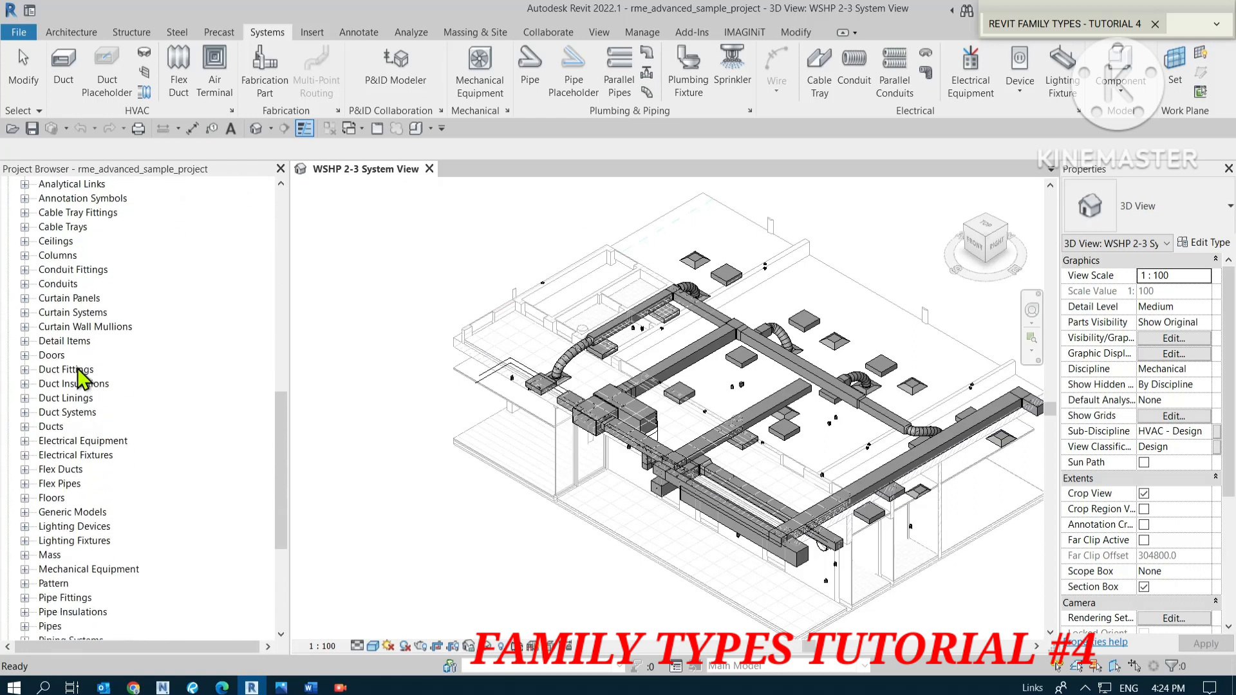
scroll(83, 378, down, 3)
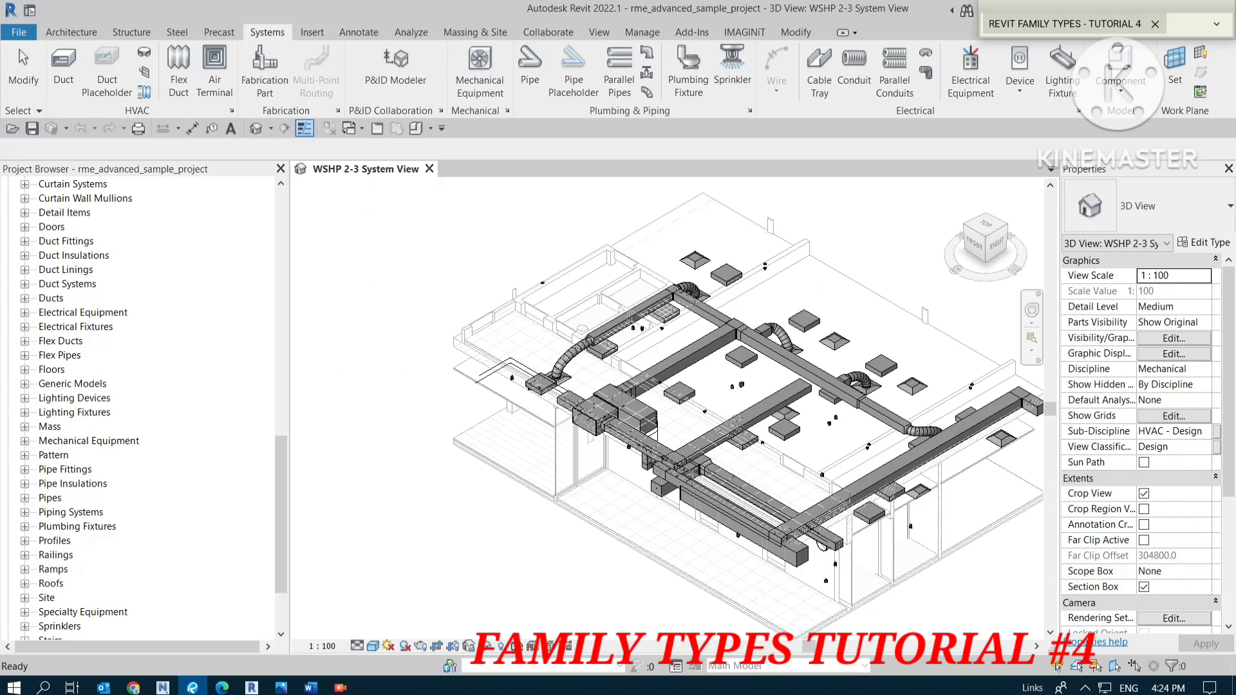
scroll(142, 412, up, 5)
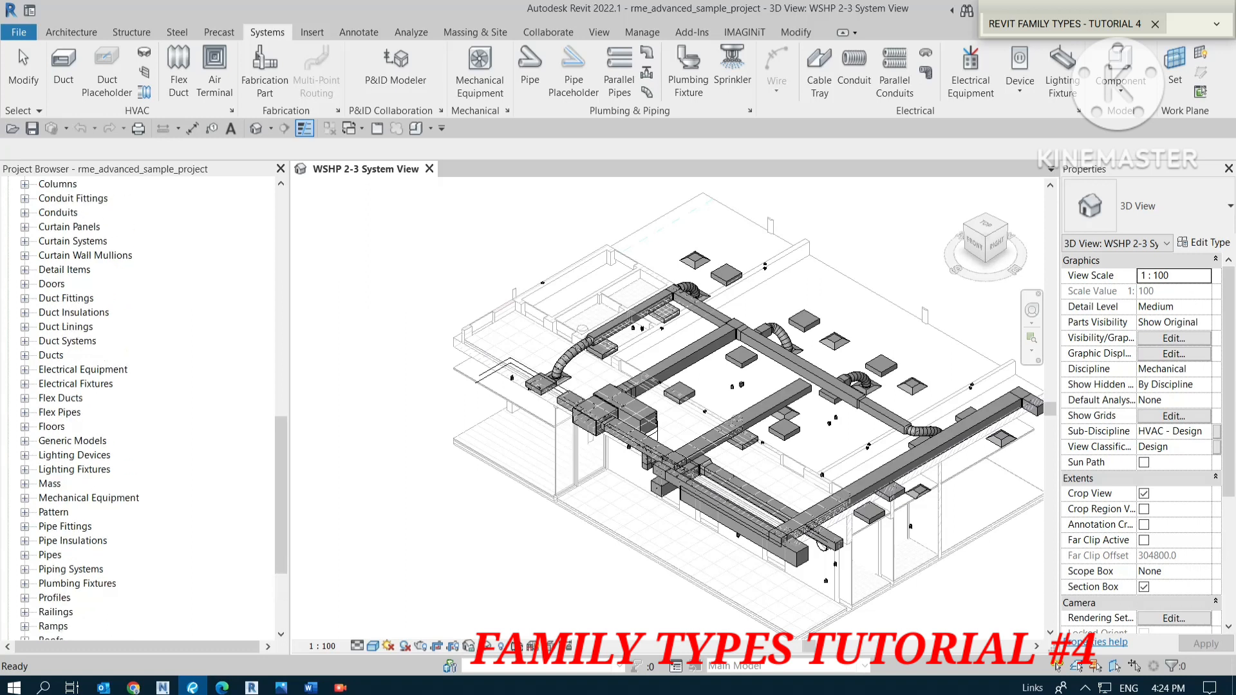
scroll(142, 412, up, 5)
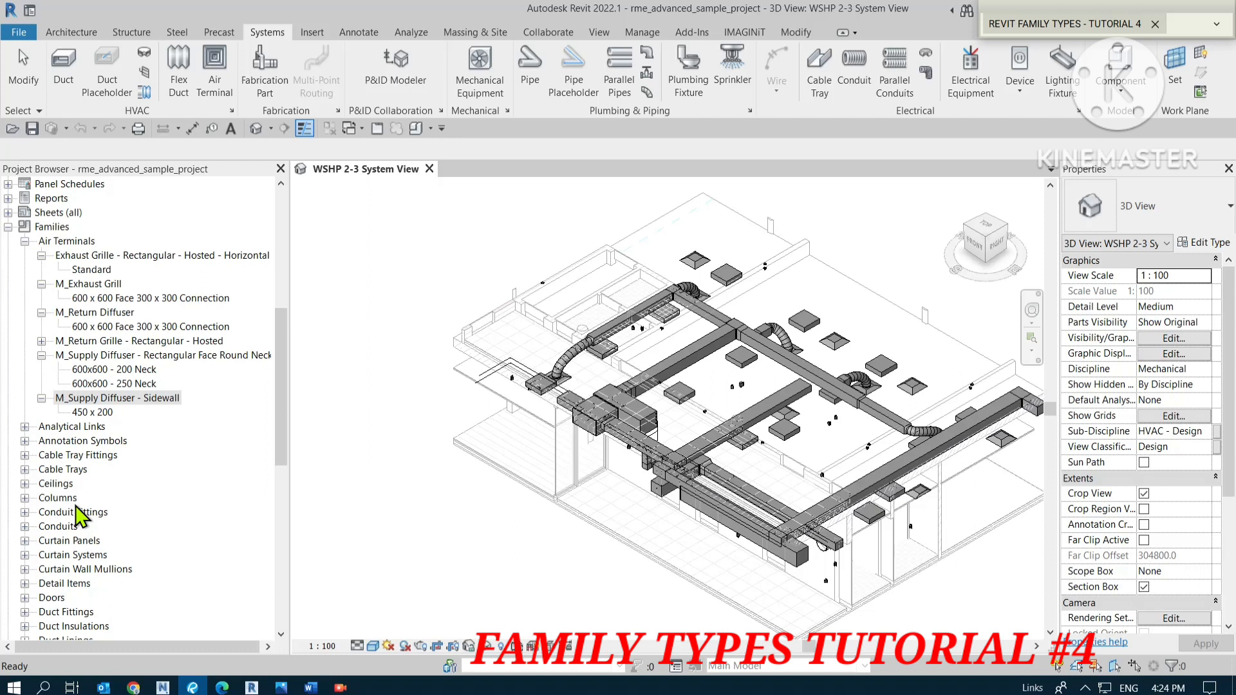
click(102, 400)
click(102, 400)
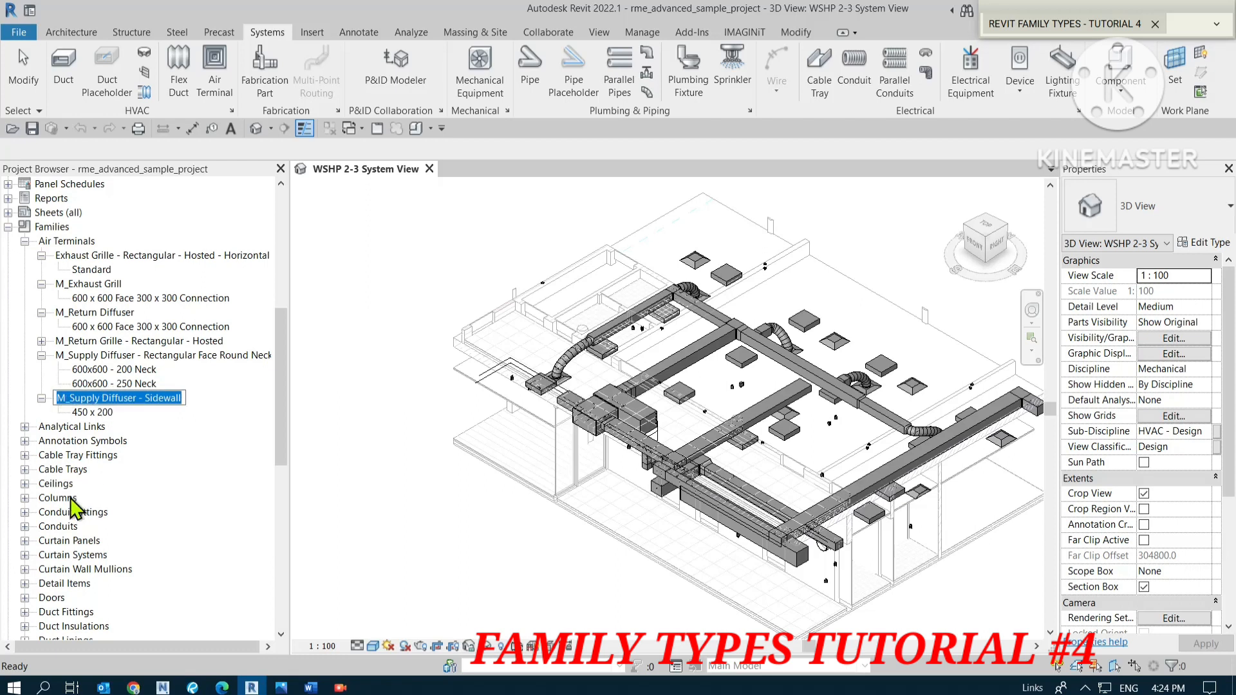
click(287, 415)
- Select the Mechanical Equipment category under Families and expand it to view its families
scroll(105, 499, down, 5)
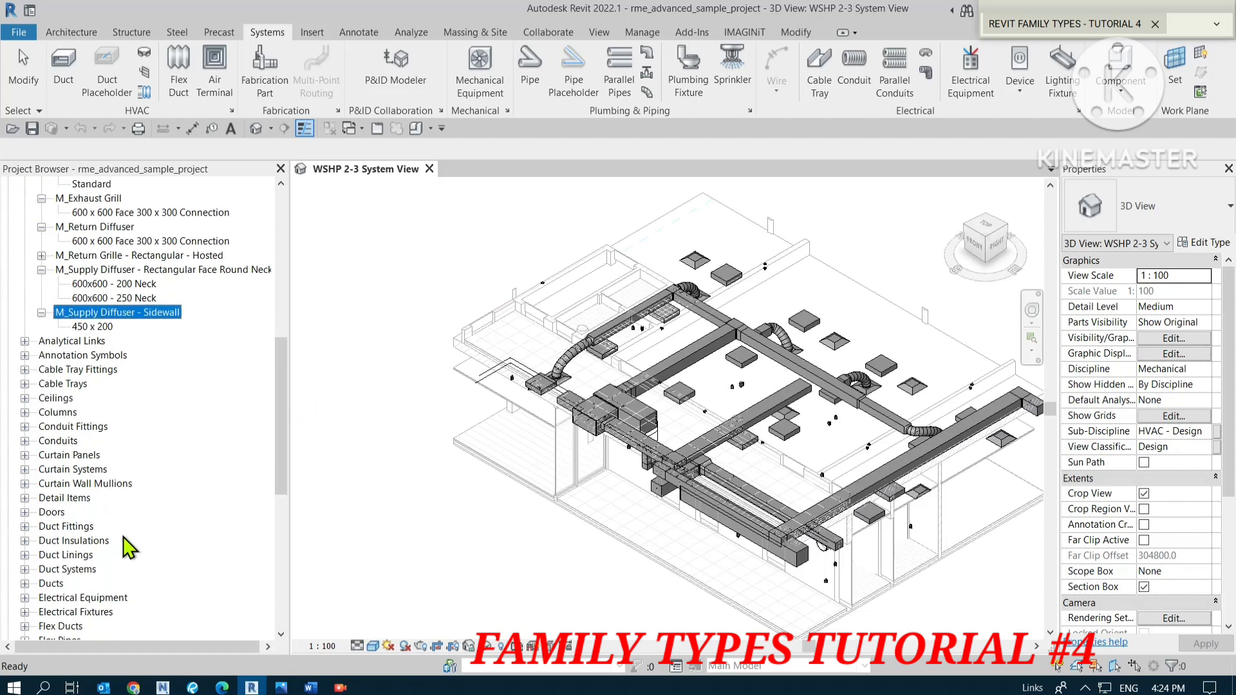
scroll(128, 546, down, 2)
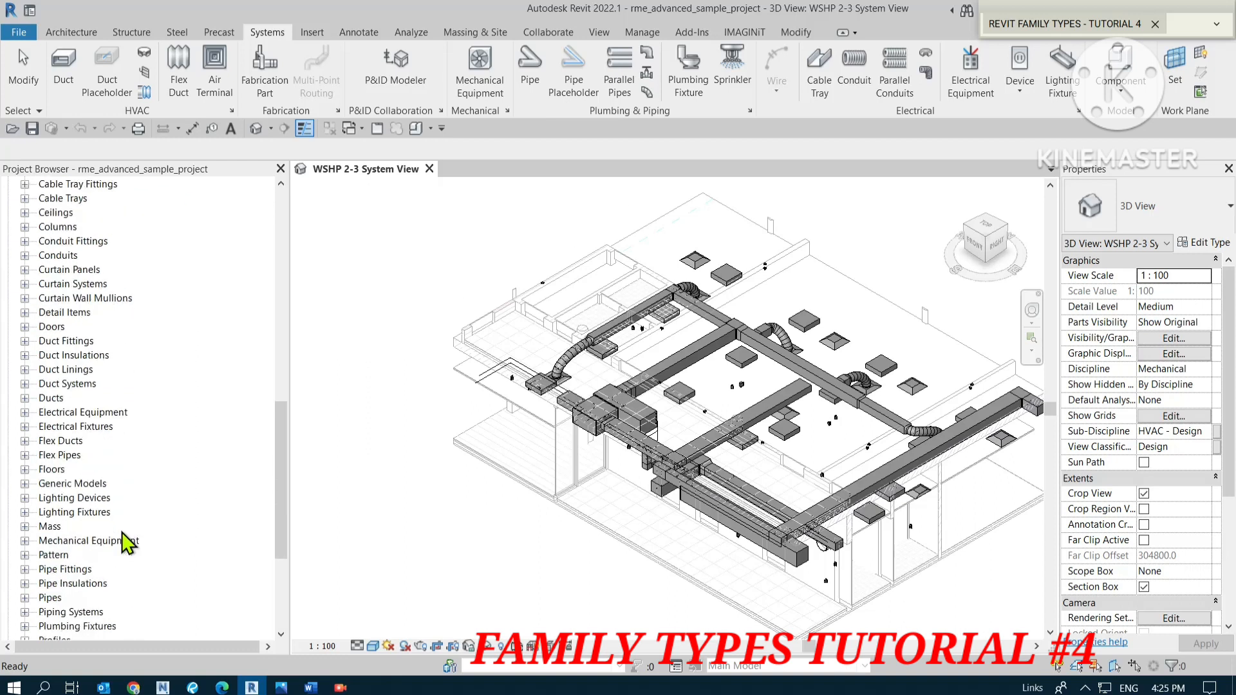
click(90, 542)
click(25, 541)
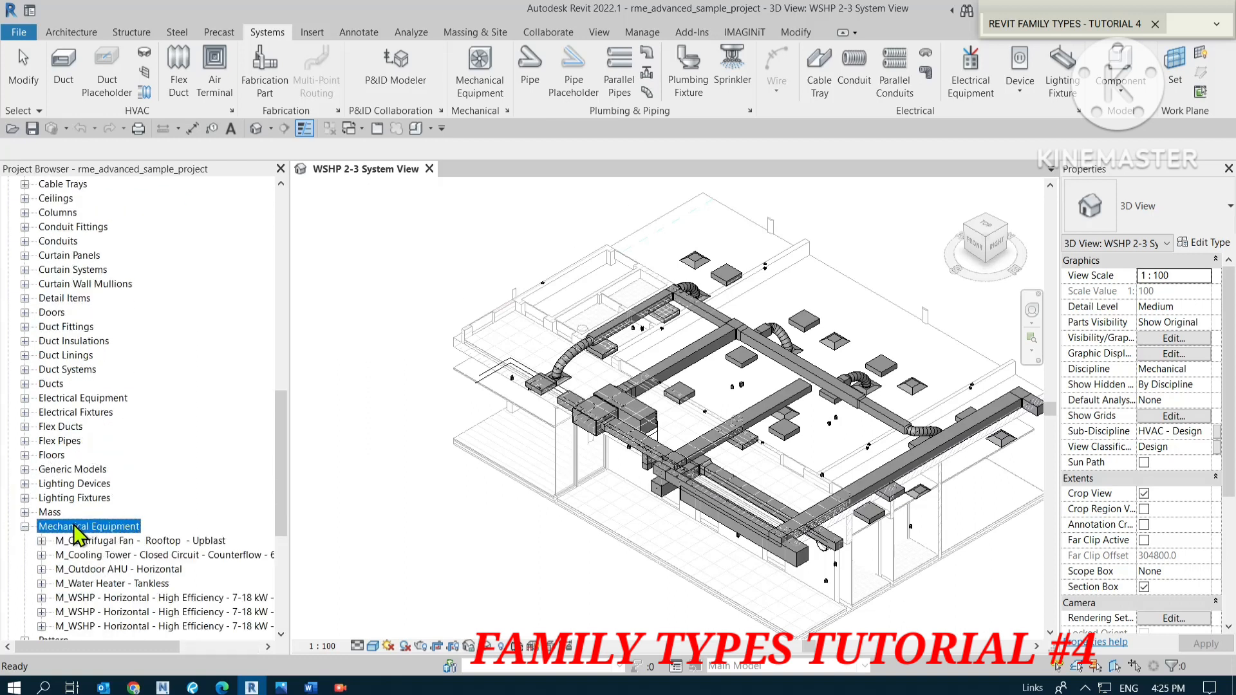
scroll(74, 524, down, 2)
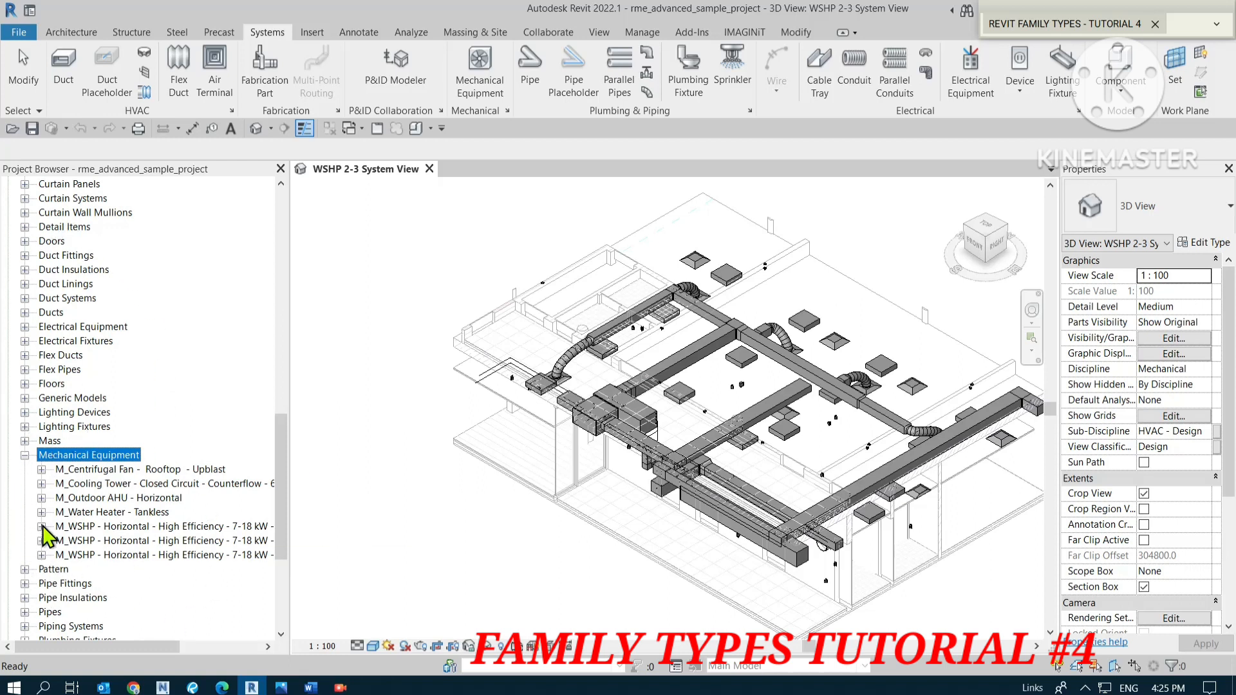
- Expand the M_Centrifugal Fan and M_Cooling Tower families to view their types, and collapse both again
click(41, 470)
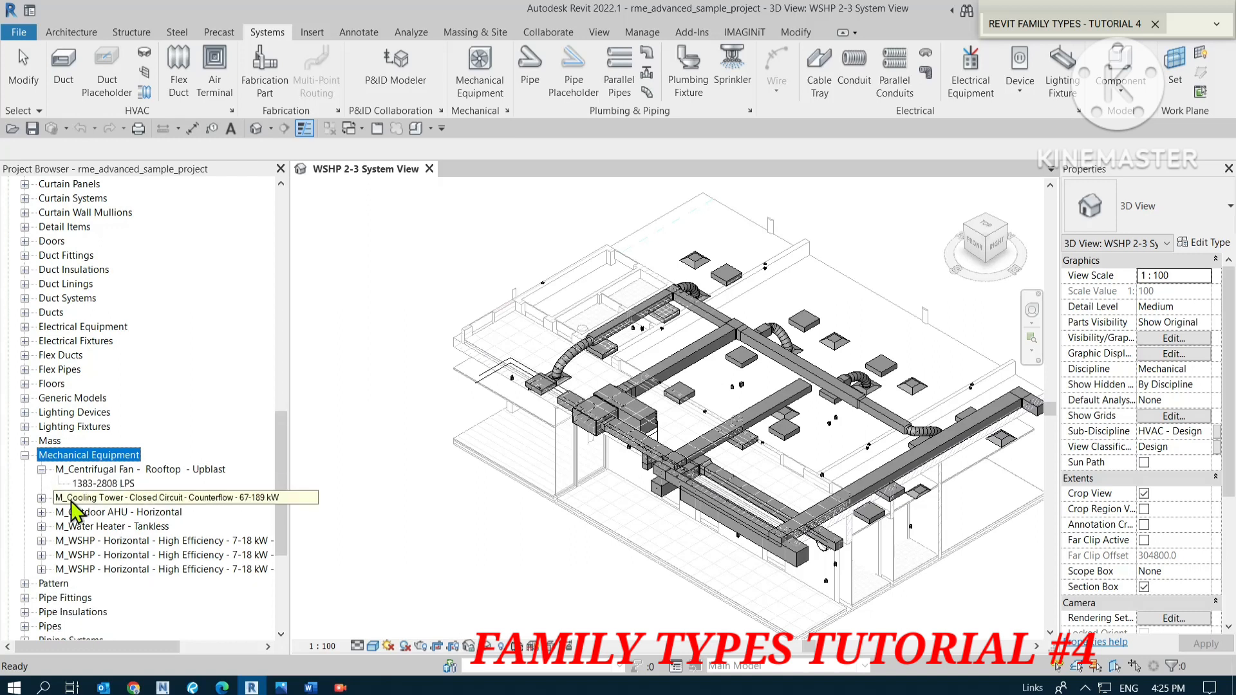
click(41, 498)
click(41, 497)
click(41, 470)
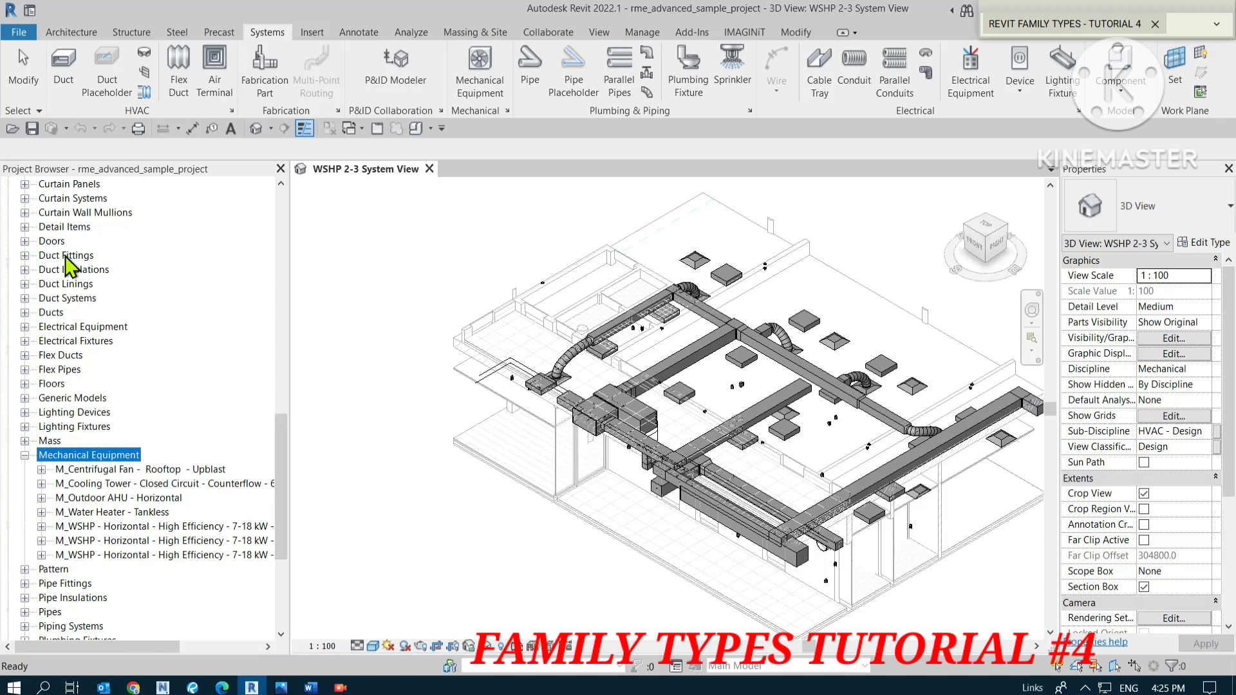
- Collapse the Mechanical Equipment and Air Terminals categories in the Project Browser
click(25, 455)
scroll(180, 499, up, 5)
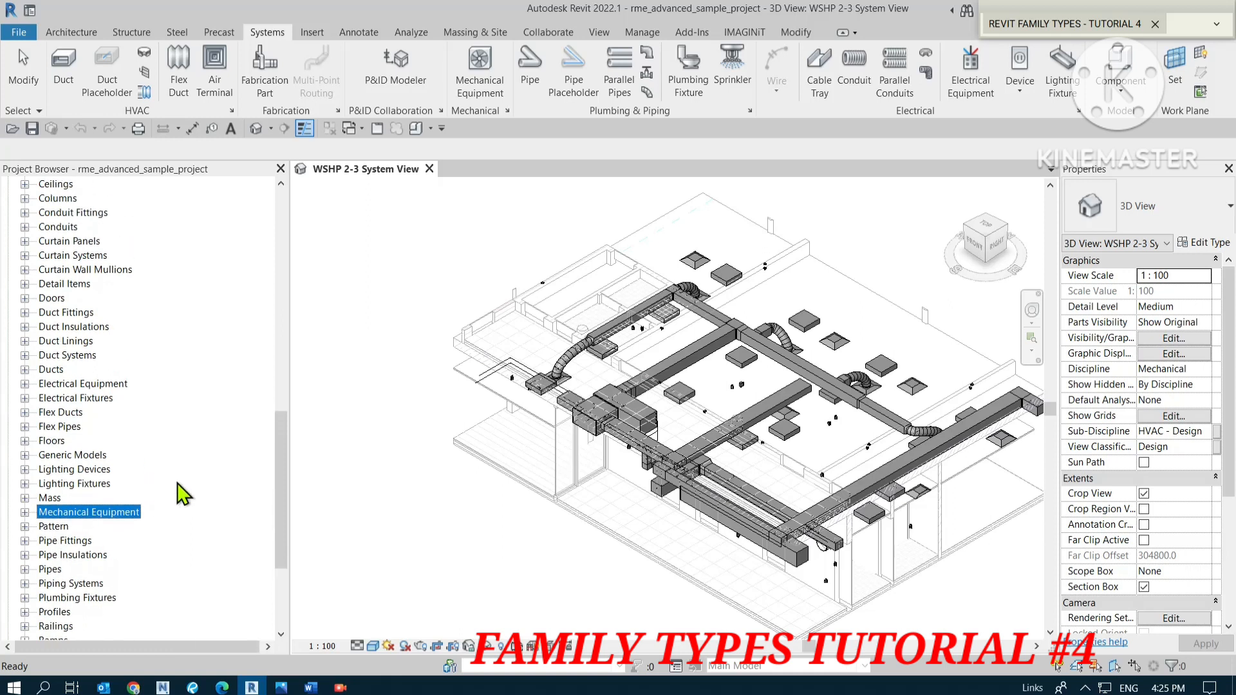
scroll(178, 489, up, 5)
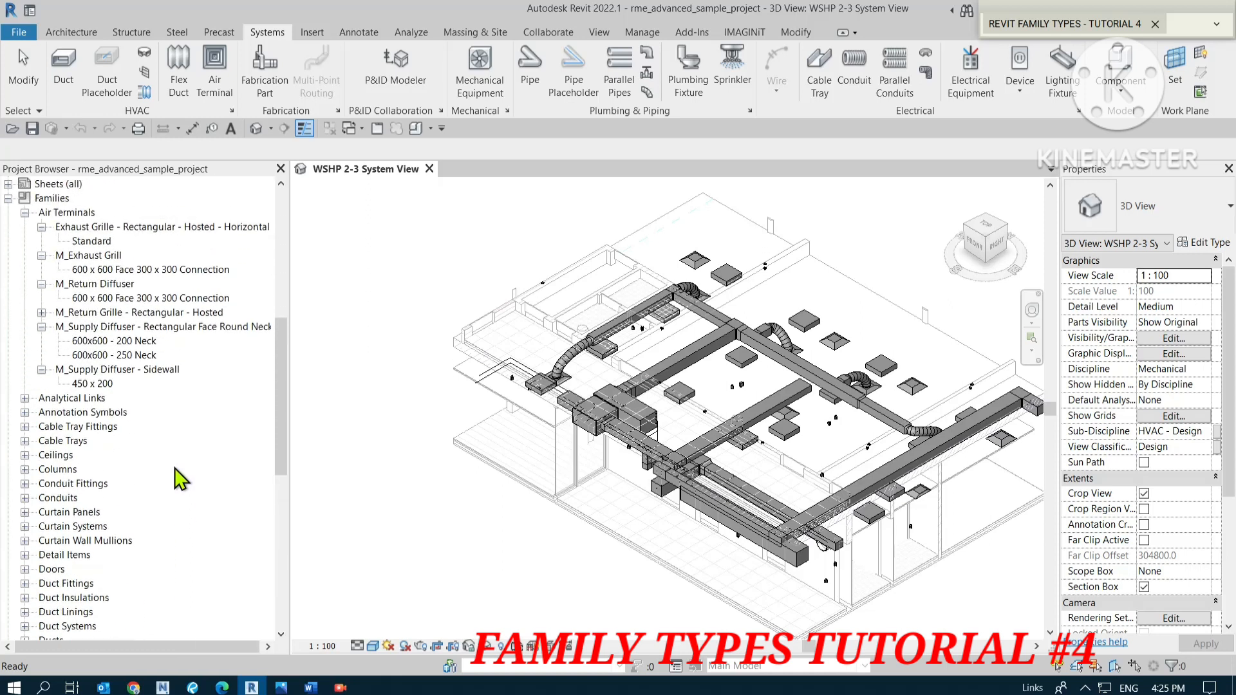
click(25, 241)
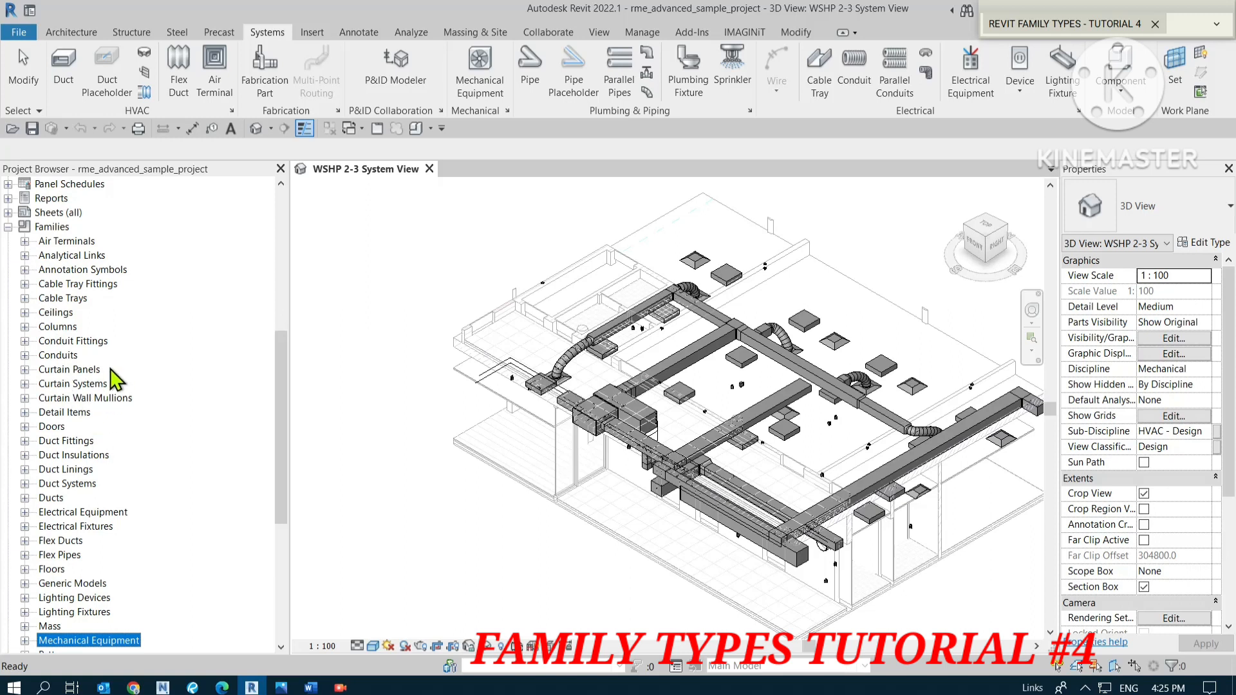
- Select the Air Terminals category, expand it to view its families and types, and collapse it again
scroll(113, 373, up, 1)
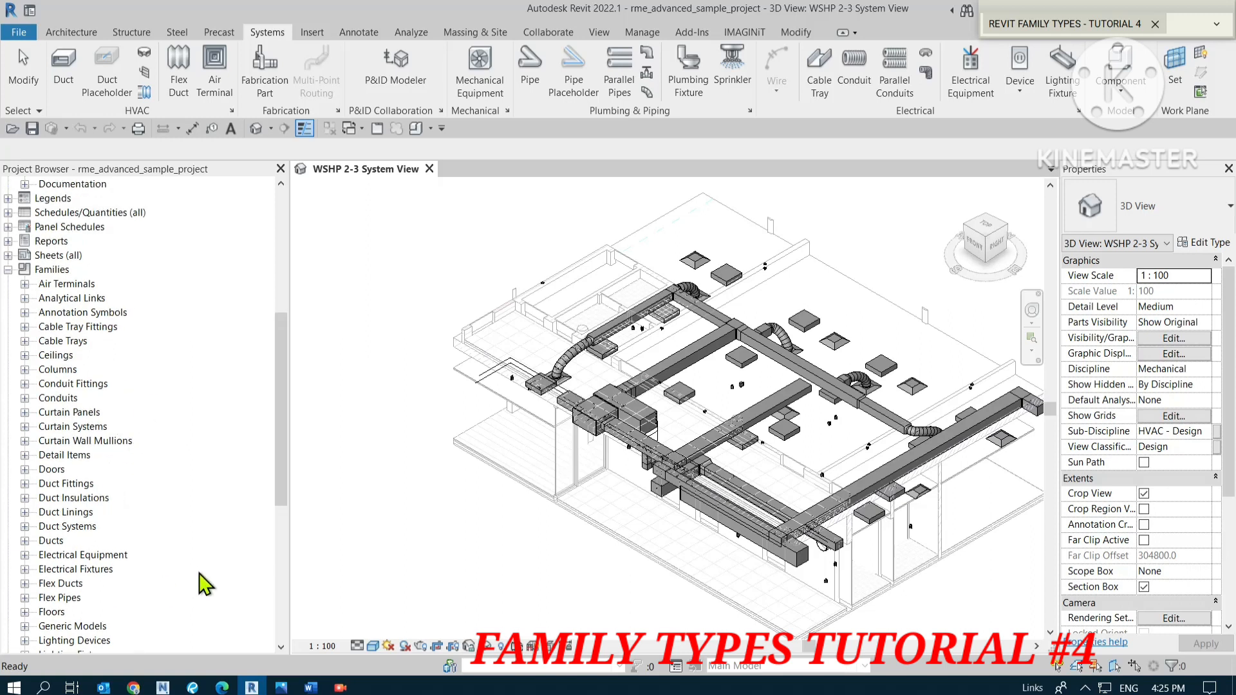
click(72, 284)
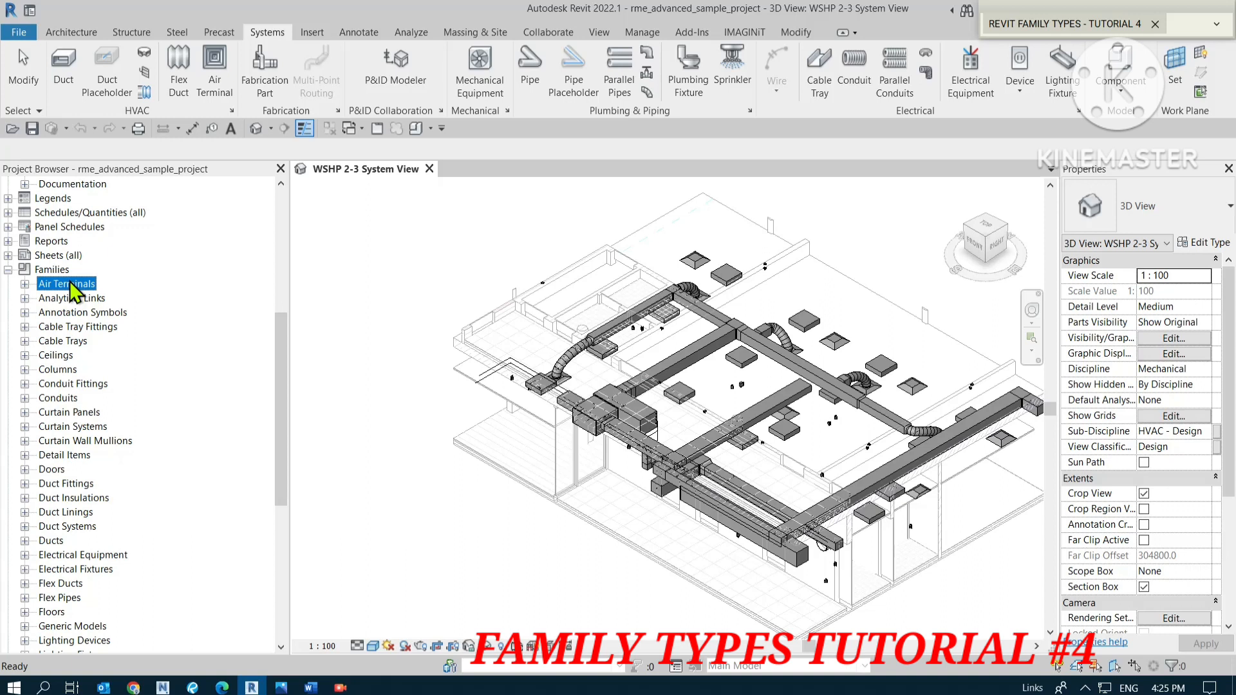
click(25, 284)
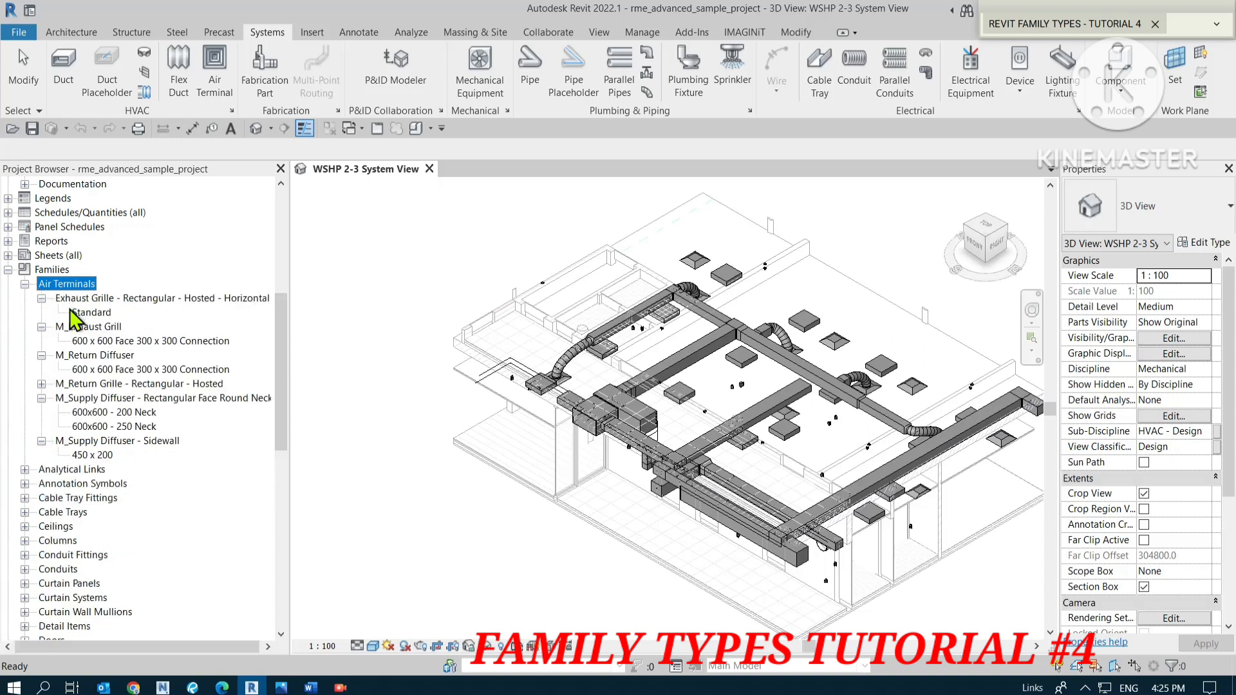
click(25, 284)
- Expand the Lighting Fixtures category to view its families and select the category
scroll(113, 465, down, 2)
scroll(119, 534, down, 2)
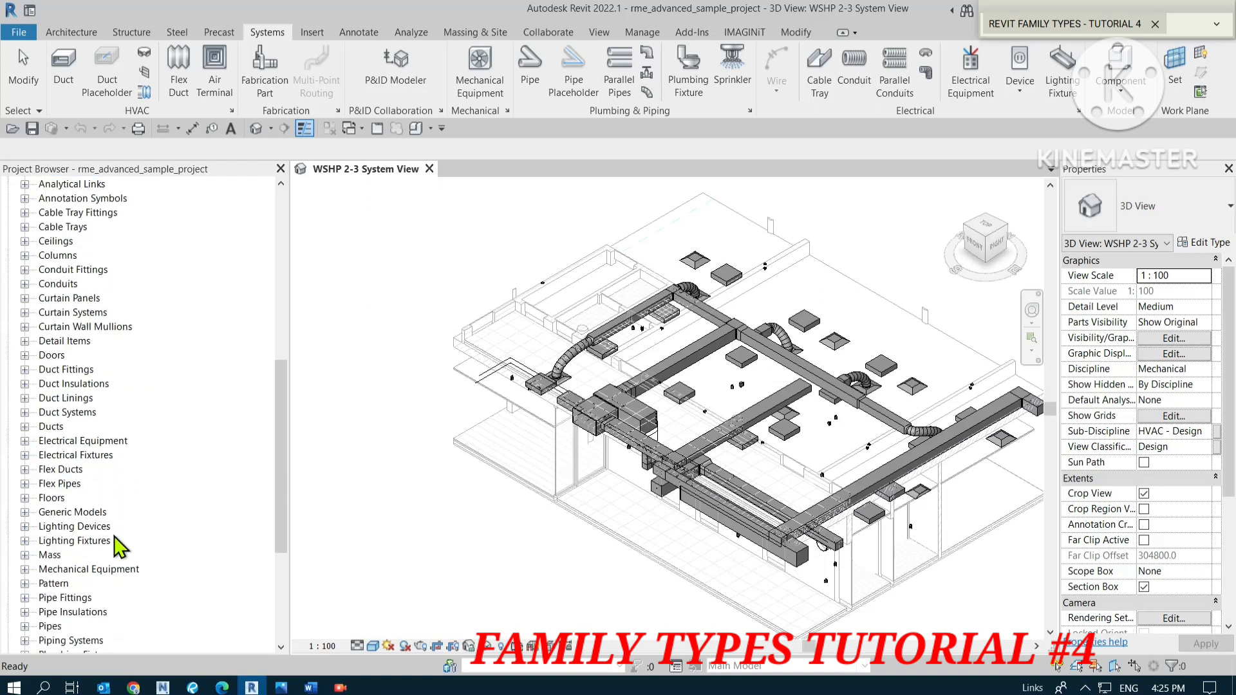
click(25, 541)
scroll(31, 549, down, 1)
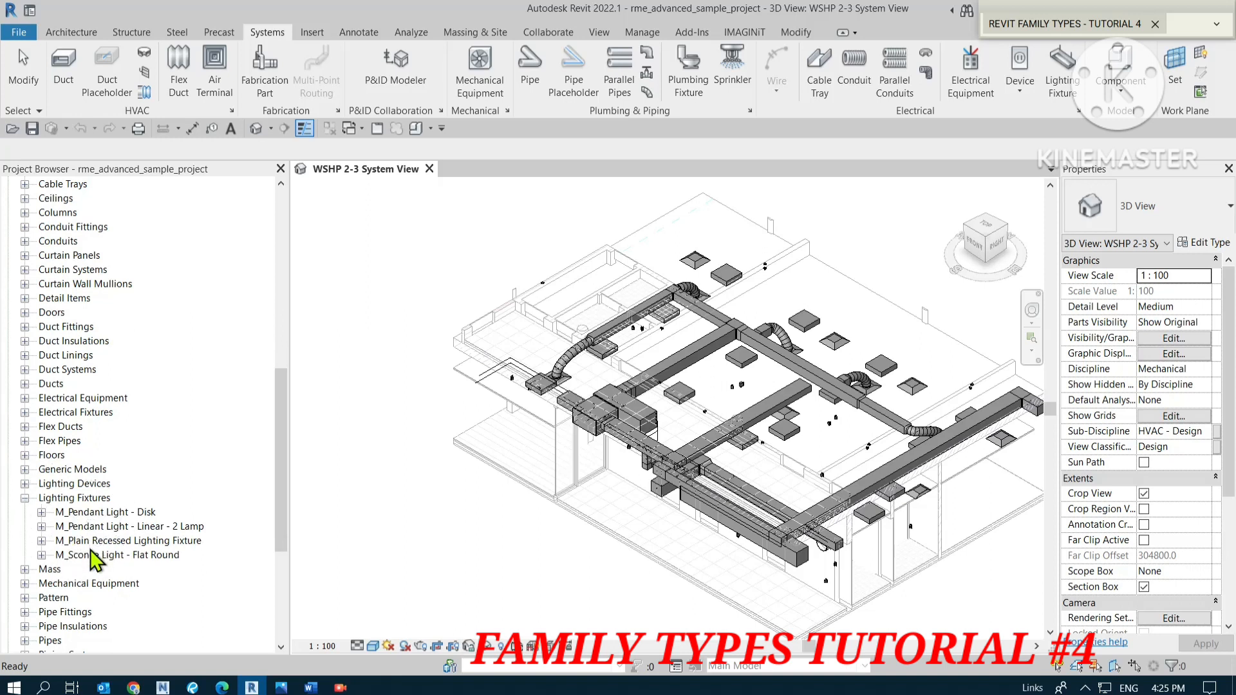
click(82, 498)
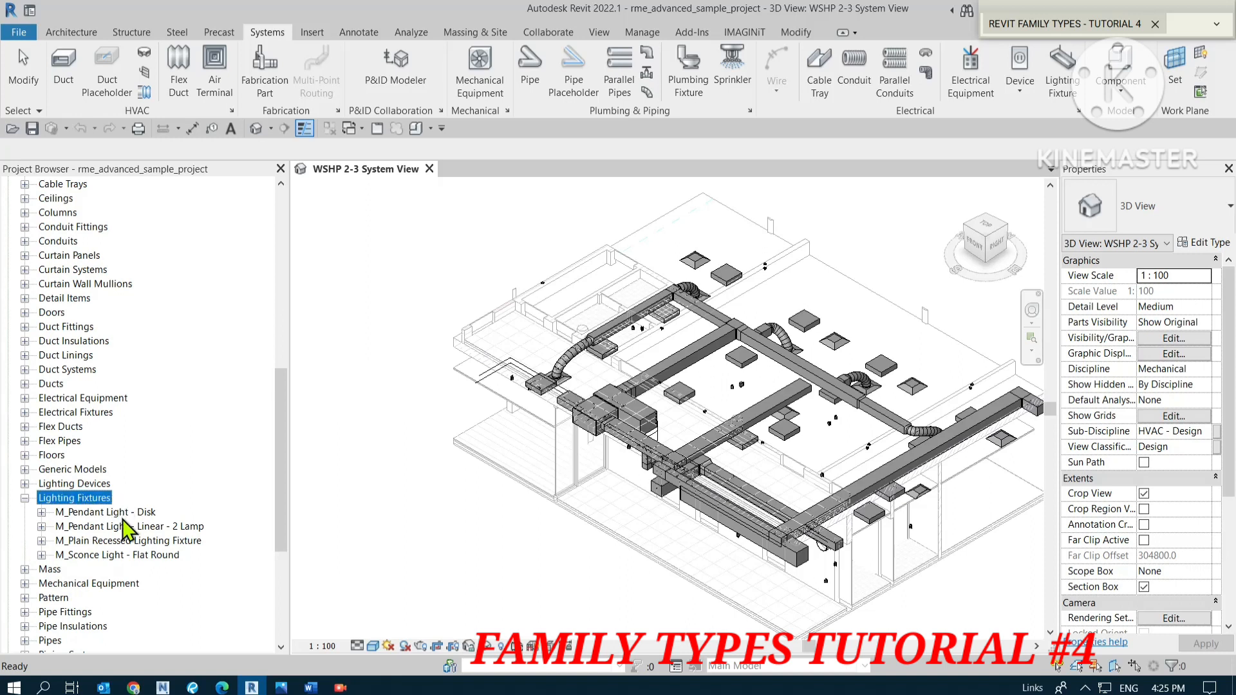
- Inspect the types of M_Pendant Light - Disk and M_Sconce Light - Flat Round, also selecting the M_Plain Recessed Lighting Fixture family
click(41, 512)
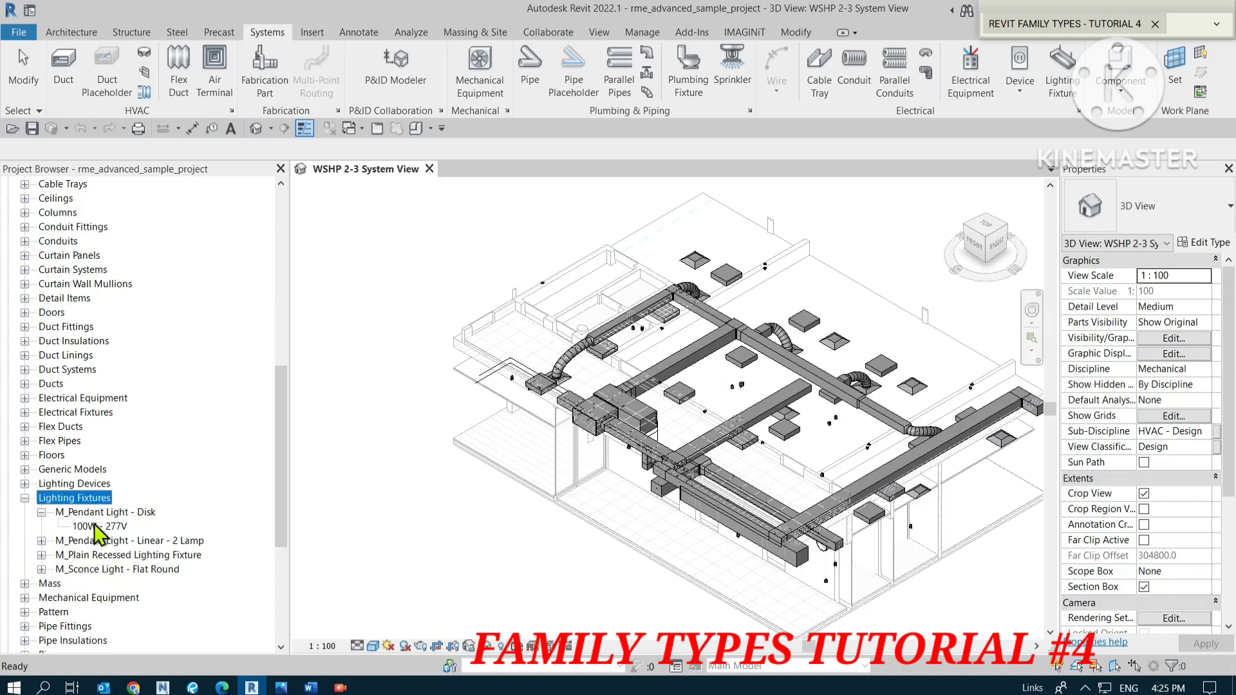
click(95, 512)
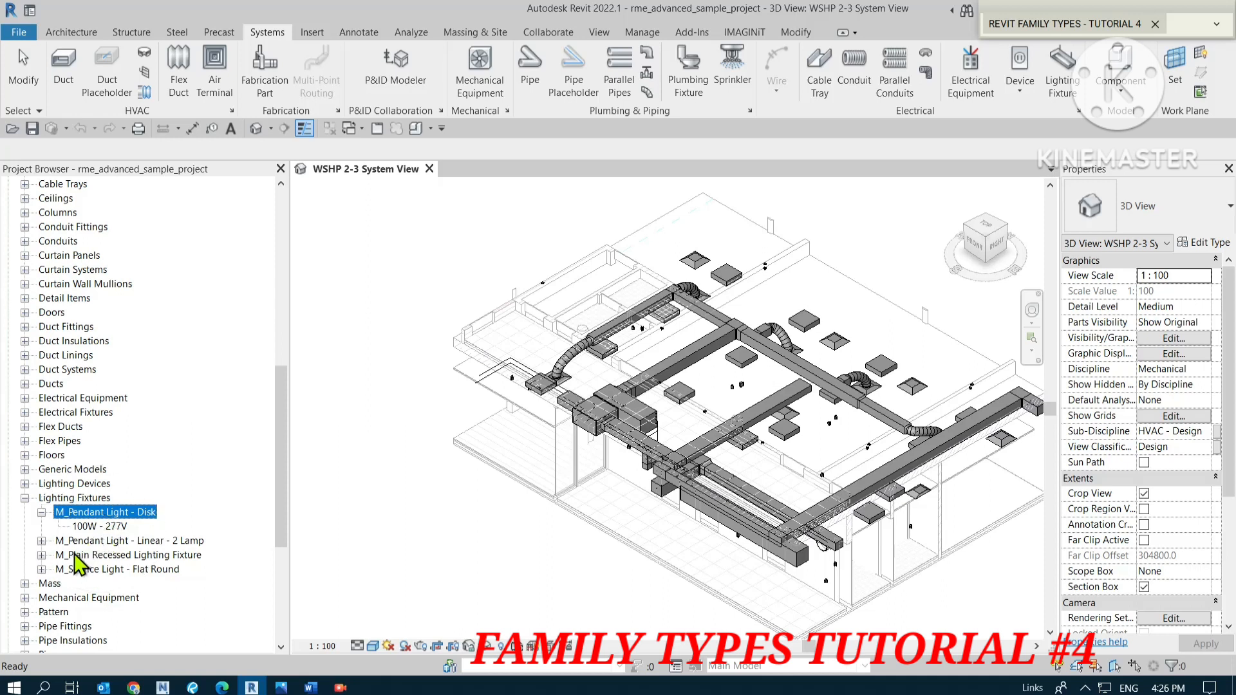
click(96, 557)
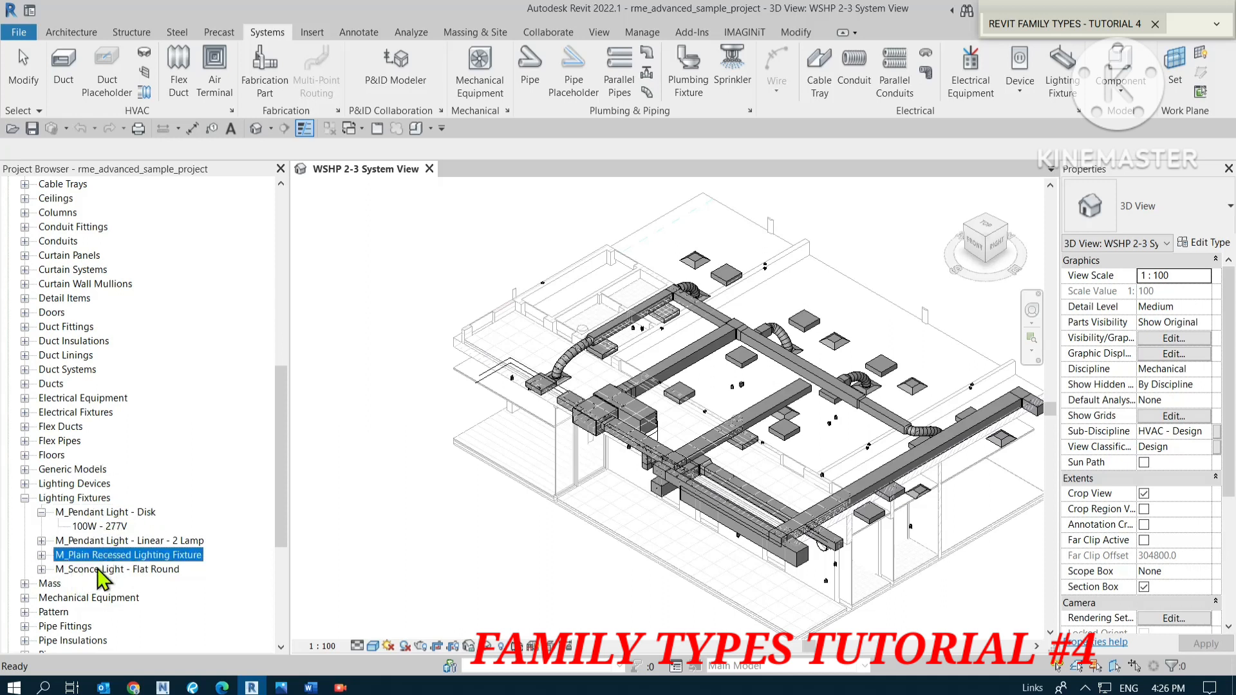
click(90, 570)
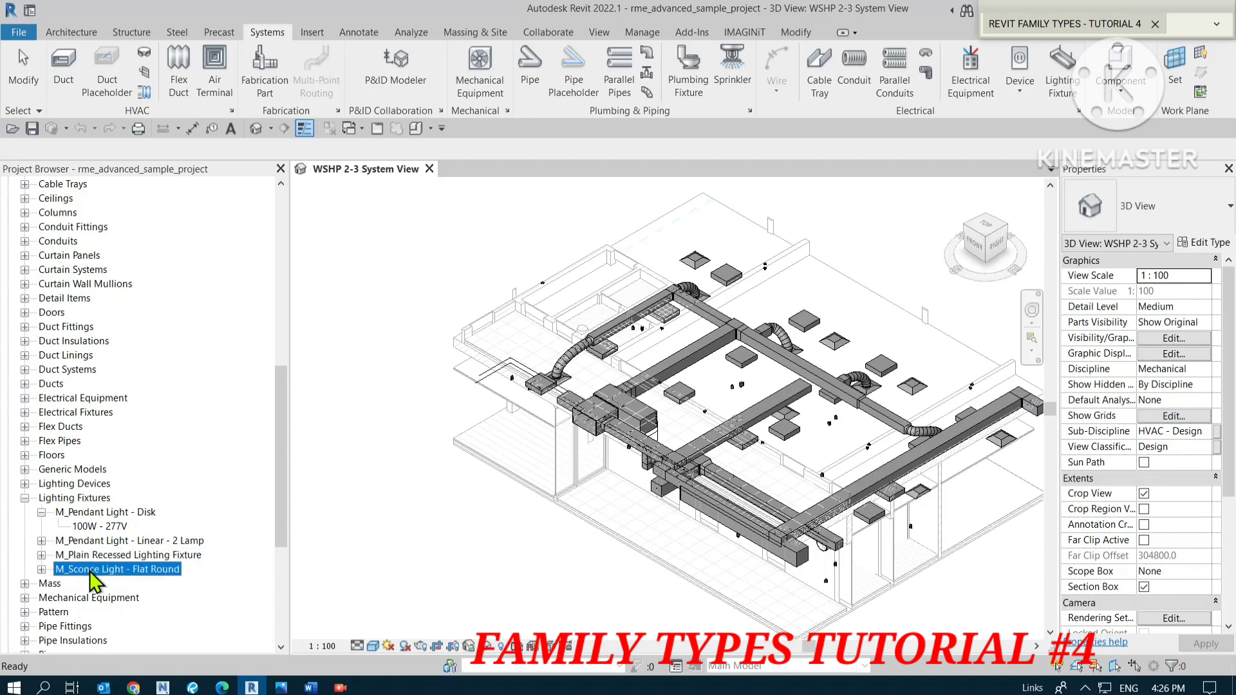
click(42, 569)
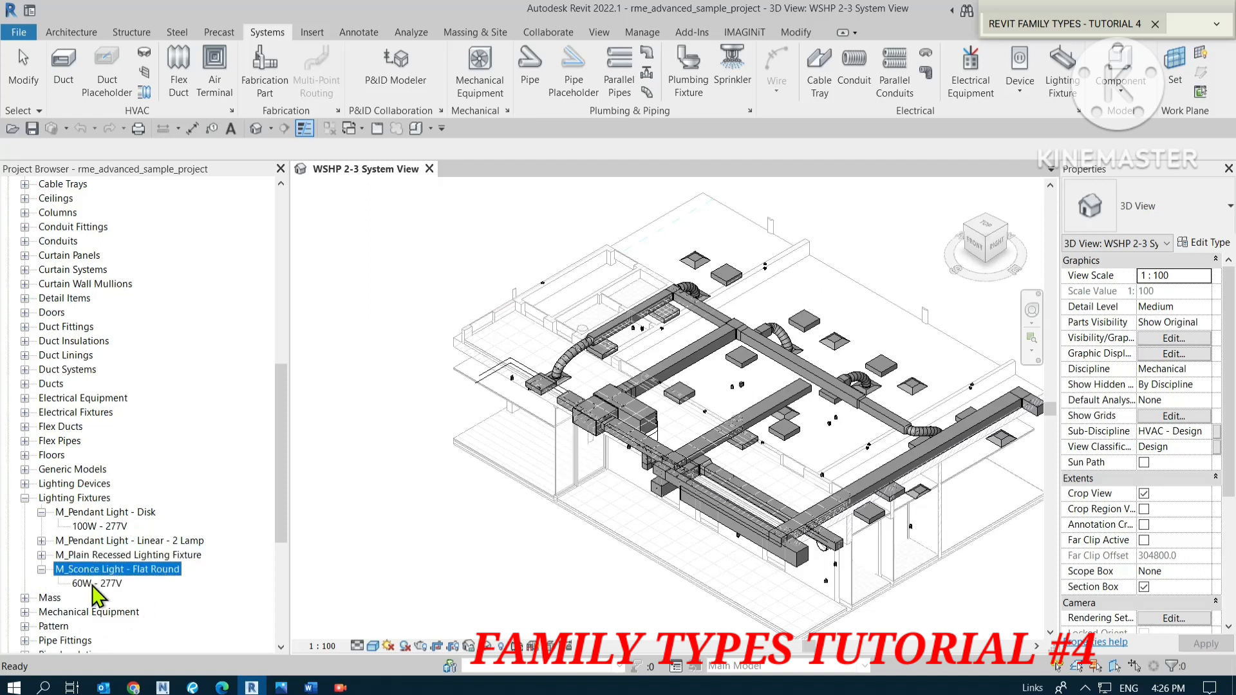
- Collapse the M_Sconce Light - Flat Round and M_Pendant Light - Disk families
click(41, 569)
scroll(84, 579, down, 1)
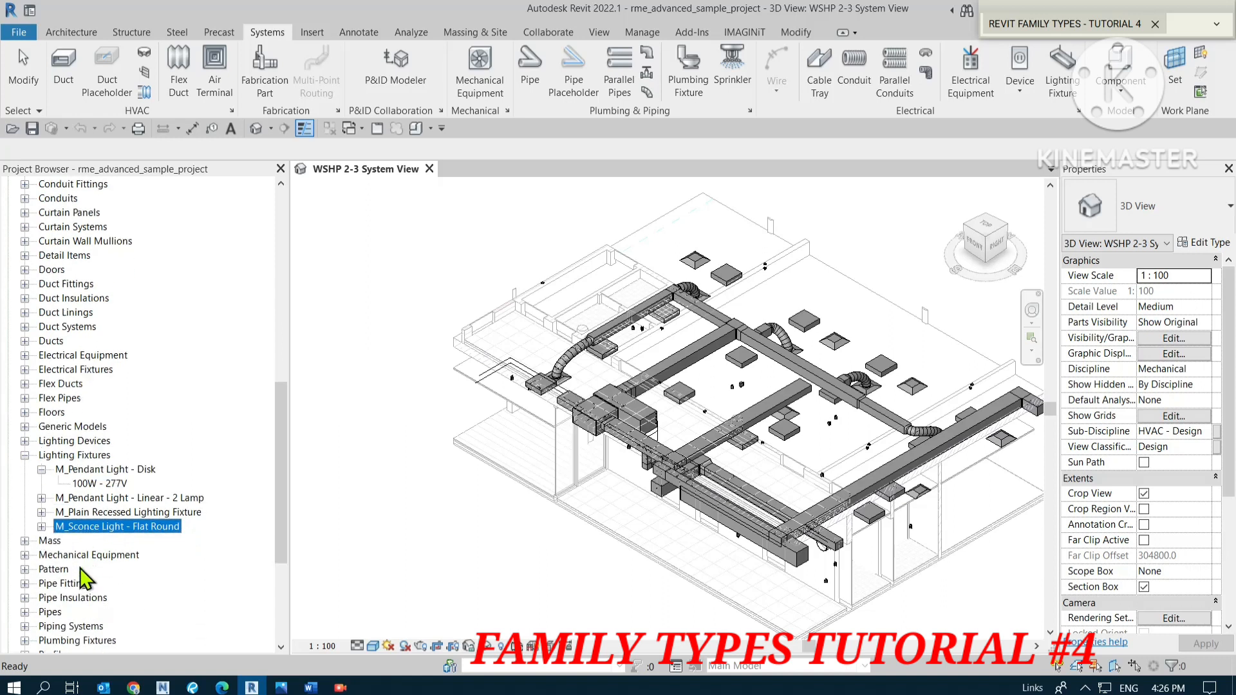
scroll(80, 569, down, 1)
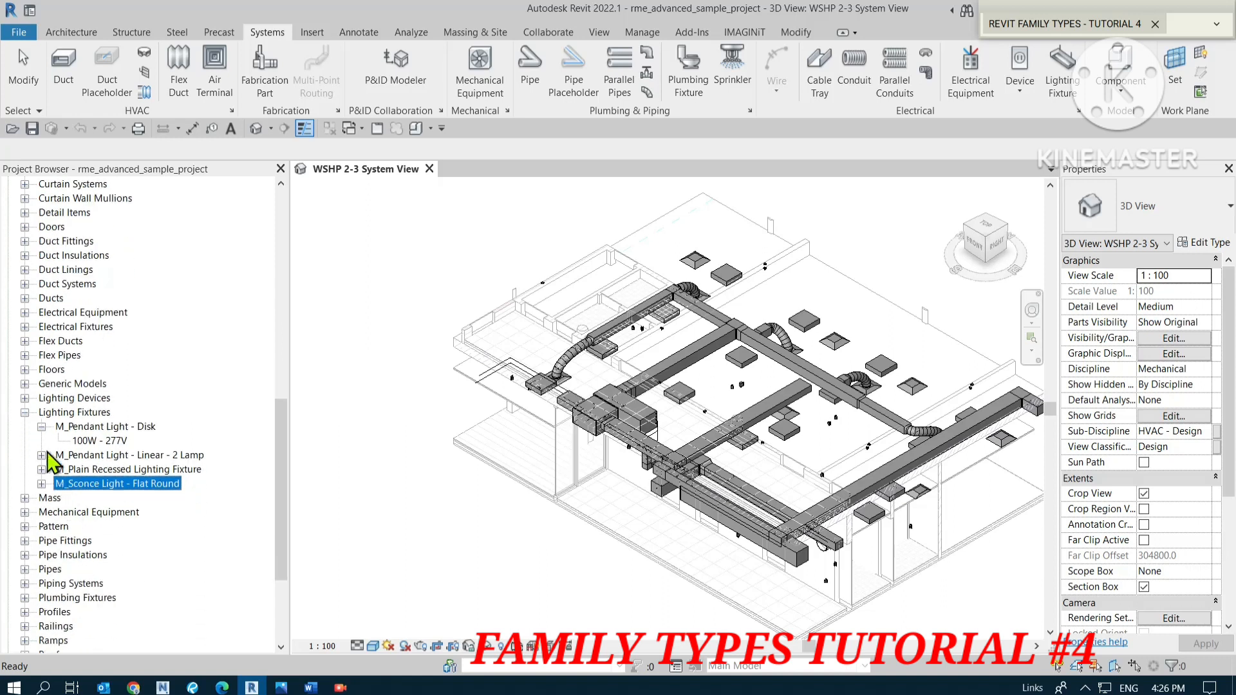
click(41, 427)
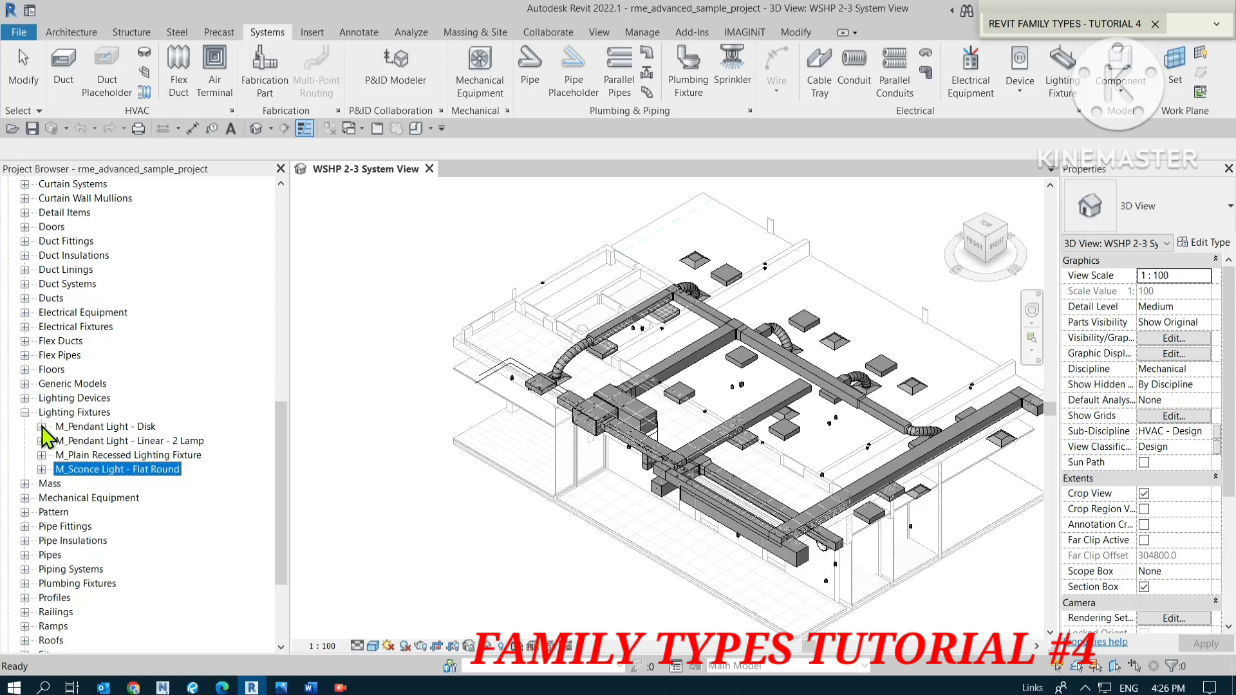
- Select the Lighting Fixtures category and each of its four families in turn, ending on M_Sconce Light - Flat Round
click(73, 414)
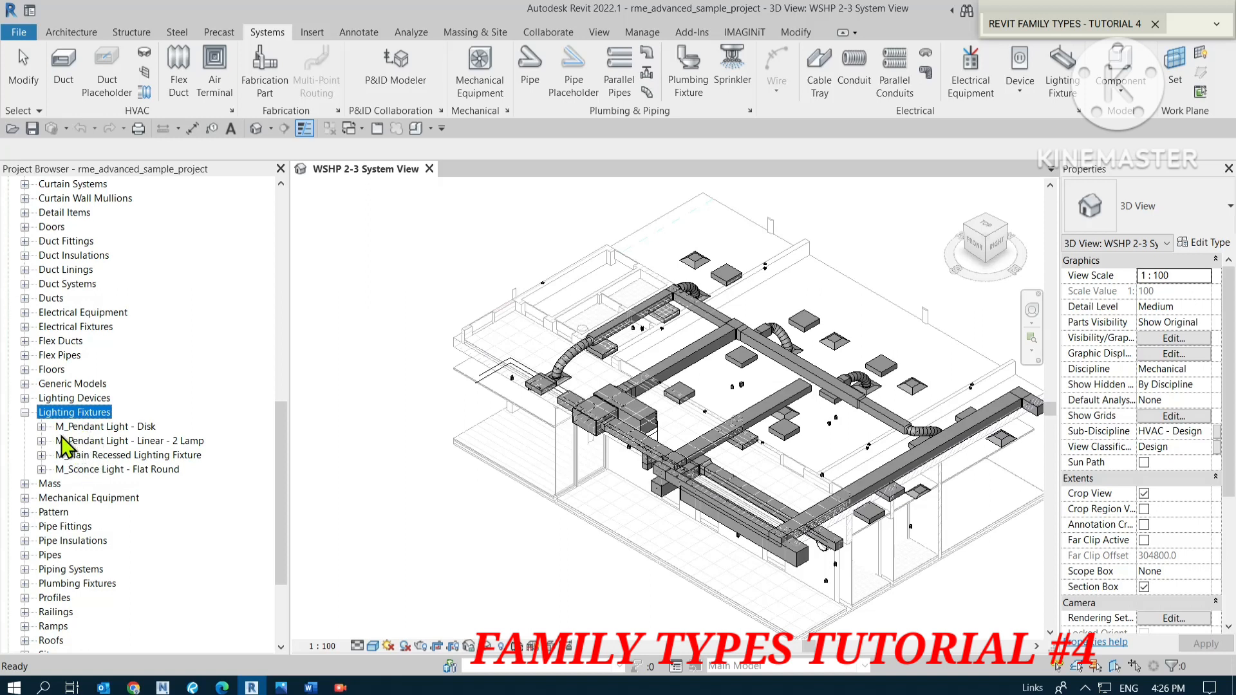
click(115, 426)
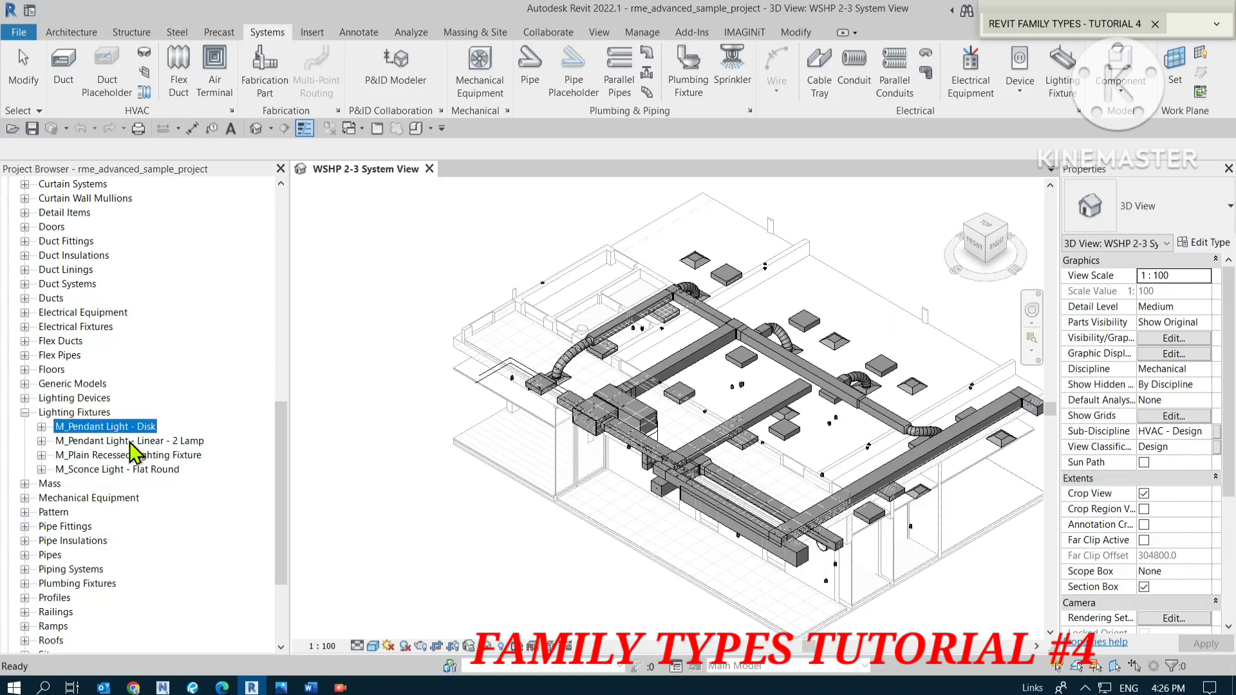
click(129, 442)
click(134, 458)
click(134, 466)
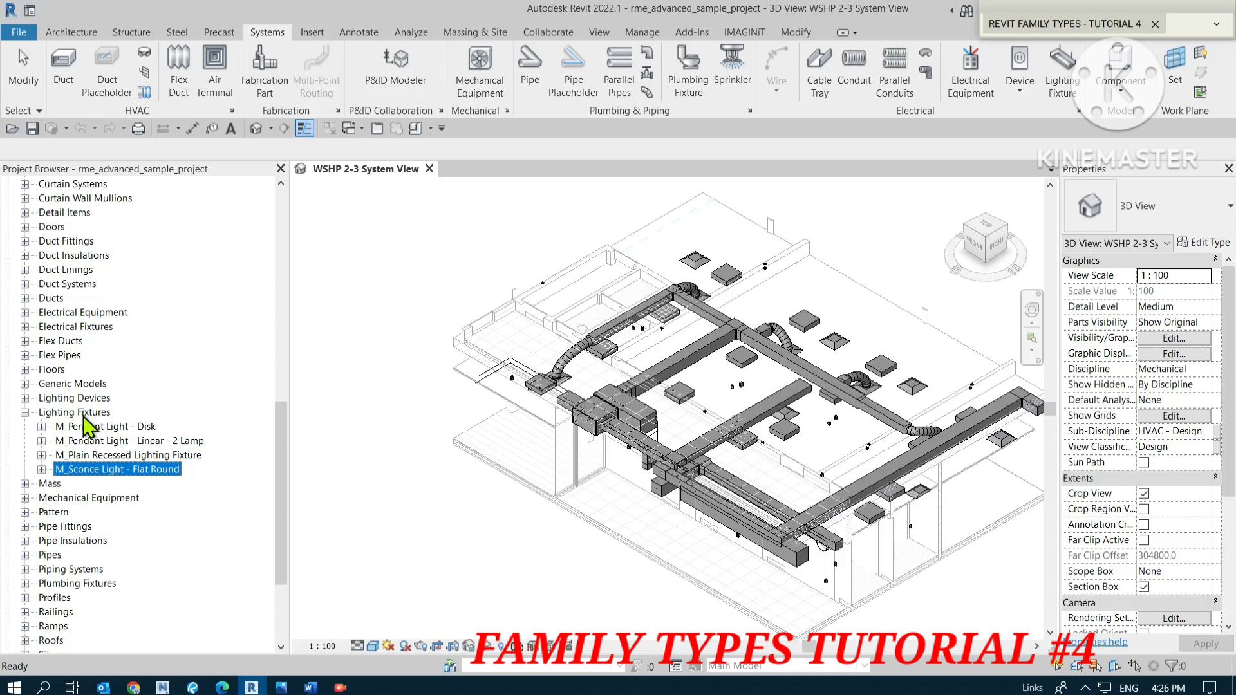
- Select the Lighting Fixtures category, collapse it and return to the top of the Families list
key(ctrl)
click(79, 415)
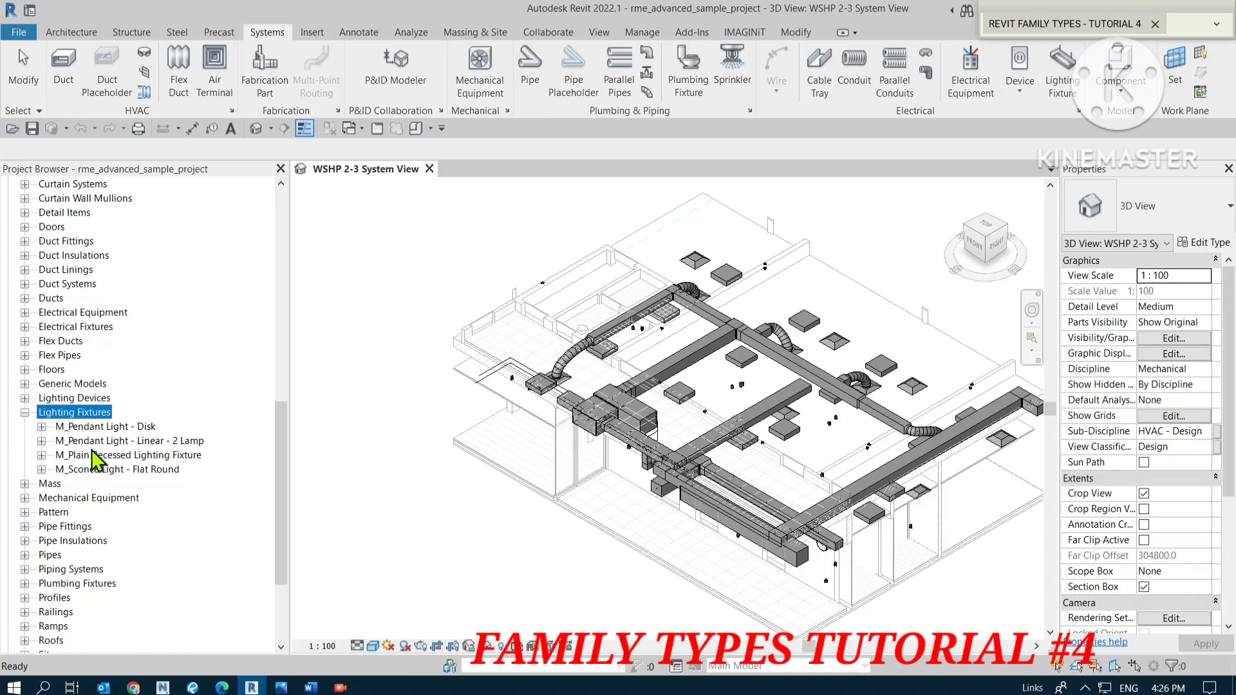
click(24, 413)
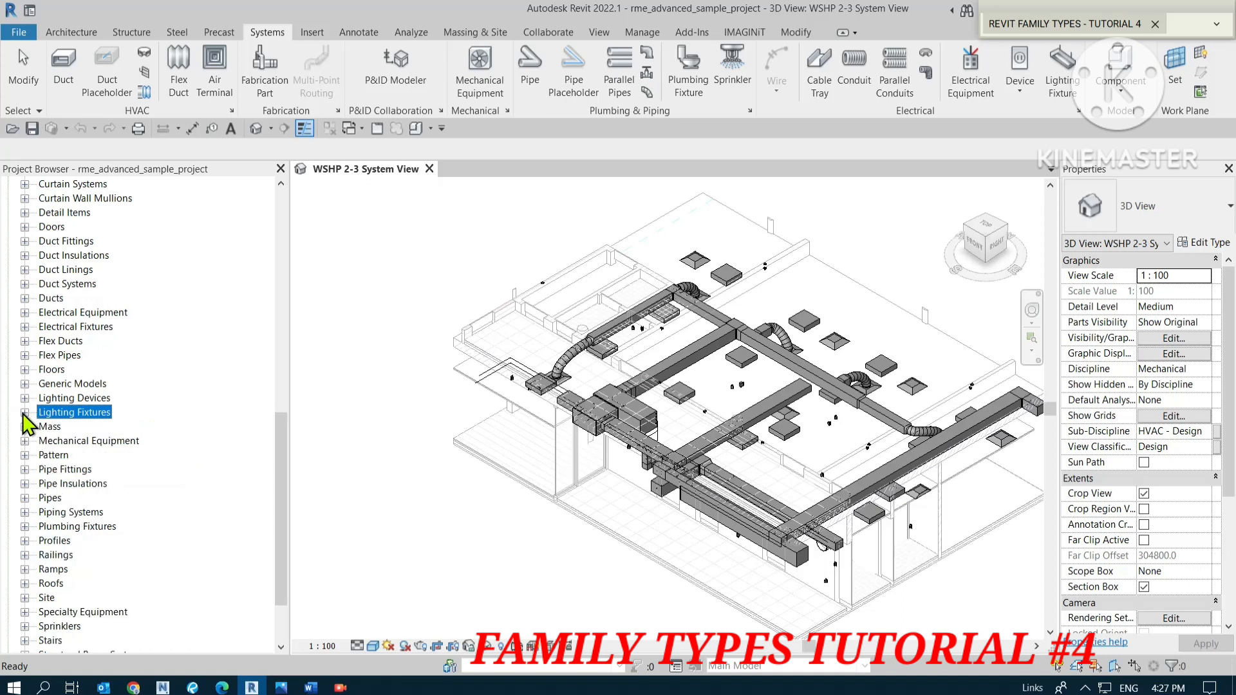
scroll(84, 462, up, 4)
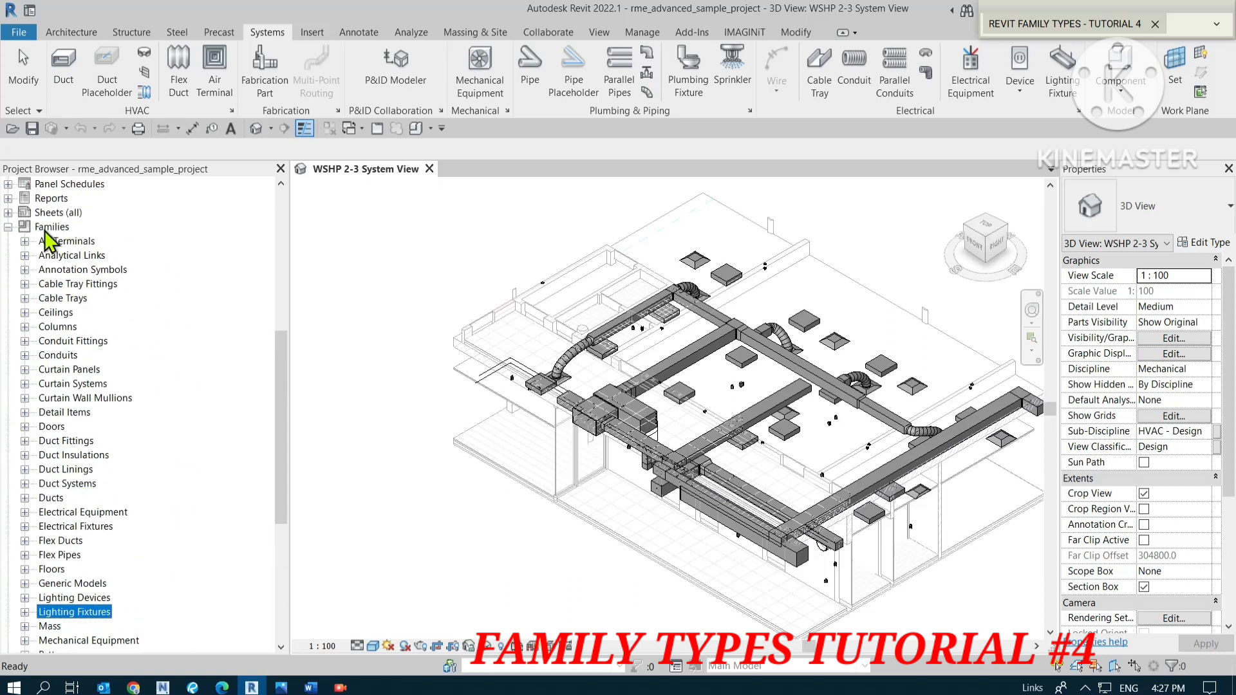
- Look over the model categories listed under Families in the Project Browser
key(ctrl)
key(ctrl)
key(ctrl)
key(ctrl)
key(ctrl)
key(ctrl)
scroll(61, 582, down, 2)
scroll(64, 588, up, 2)
scroll(53, 640, down, 2)
scroll(56, 631, up, 2)
- Expand the Electrical Equipment category and inspect the types of M_Circuit Breaker Switchboard and both M_Dry Type Transformer families, collapsing each again
click(63, 515)
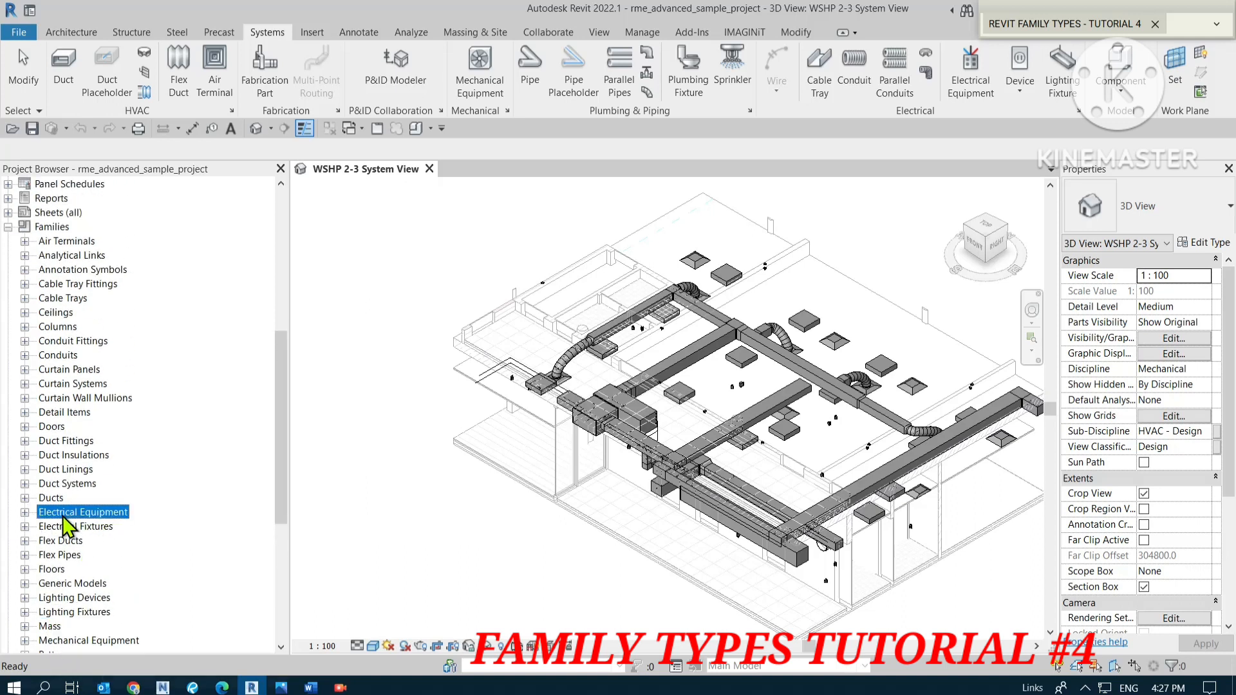
click(25, 512)
scroll(76, 527, down, 1)
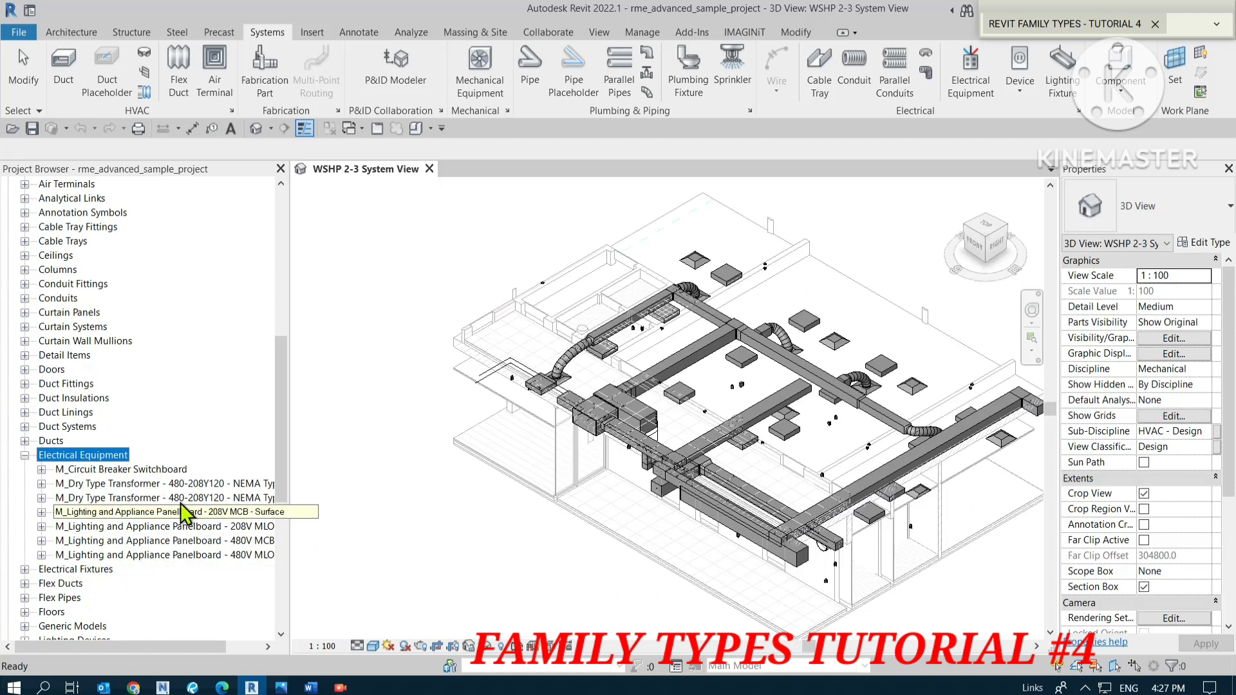
scroll(180, 503, down, 1)
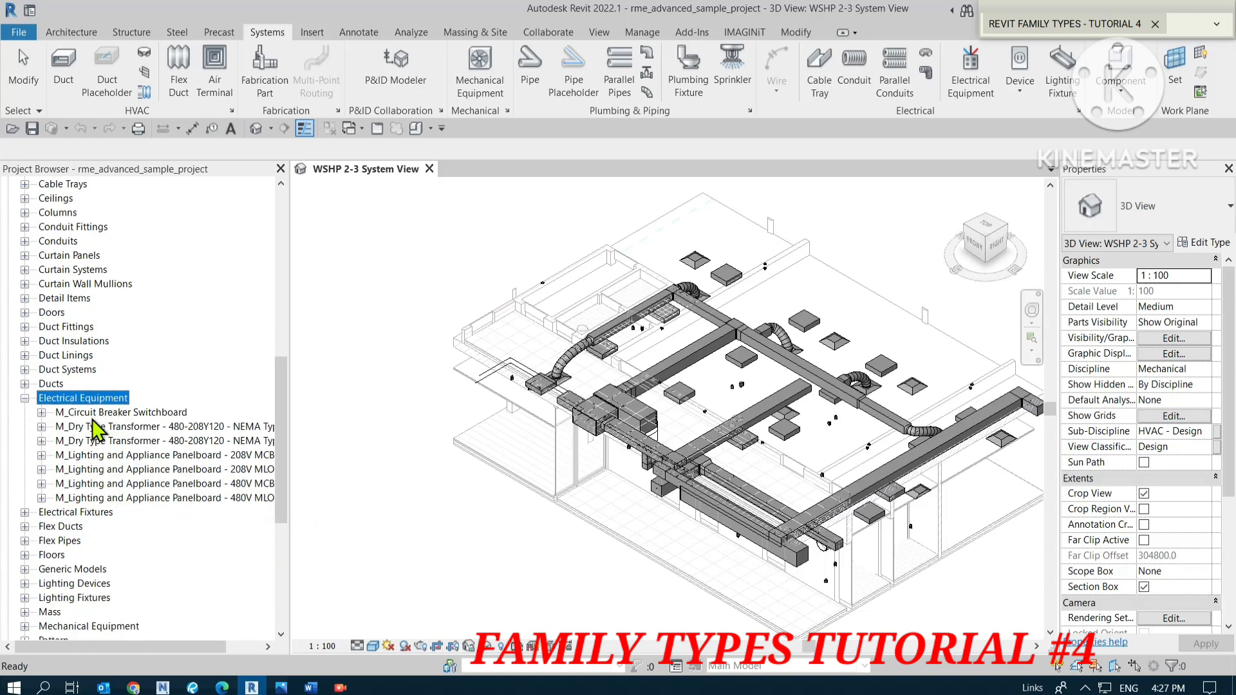
click(41, 412)
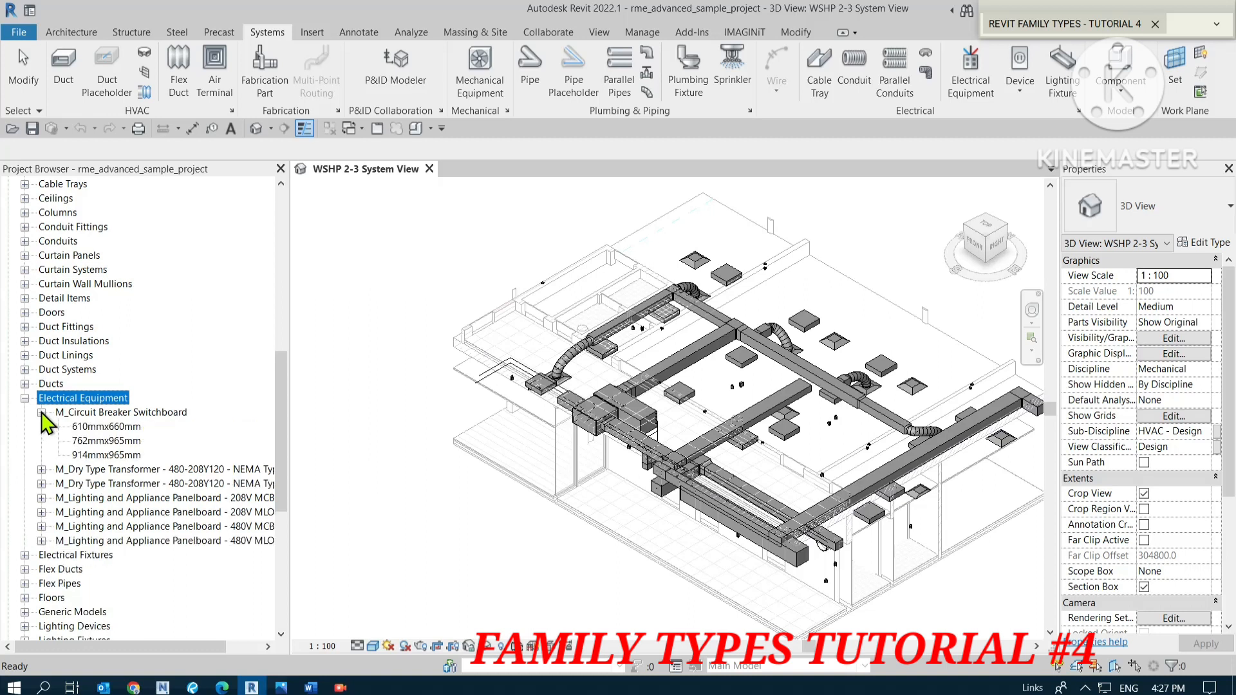
click(42, 411)
click(41, 426)
click(42, 426)
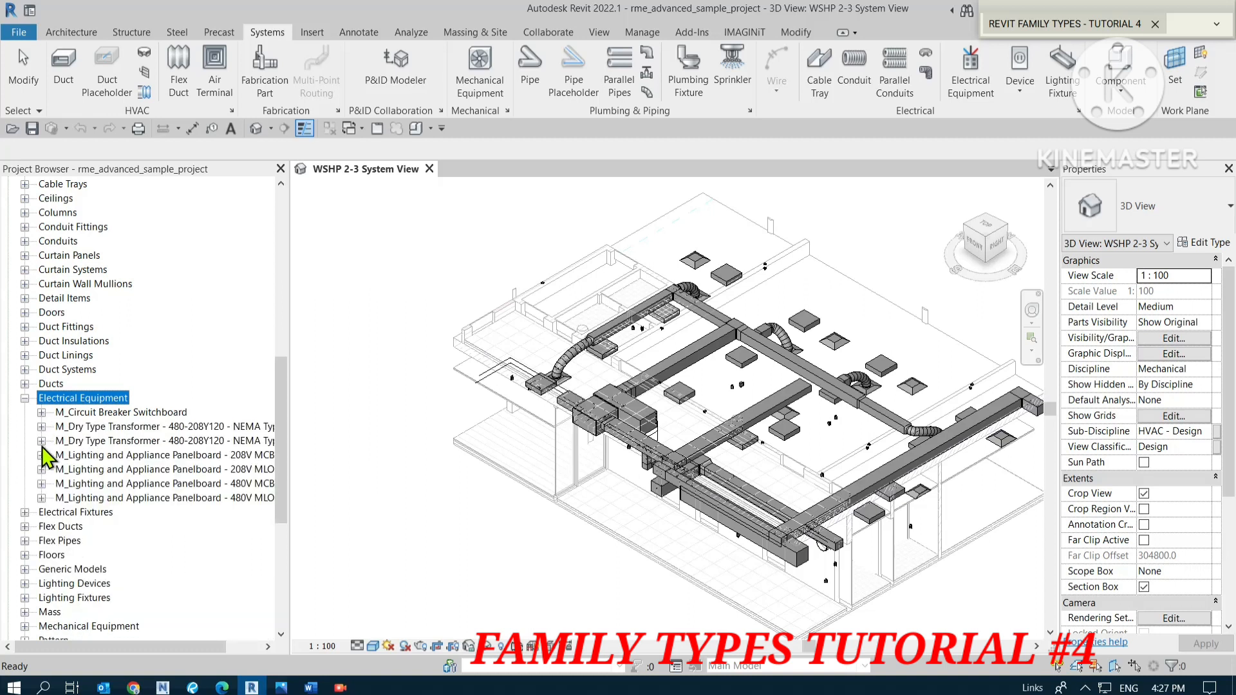
click(41, 440)
click(41, 440)
- Inspect the types of the two 208V and the 480V MCB M_Lighting and Appliance Panelboard families, collapsing each again
click(41, 454)
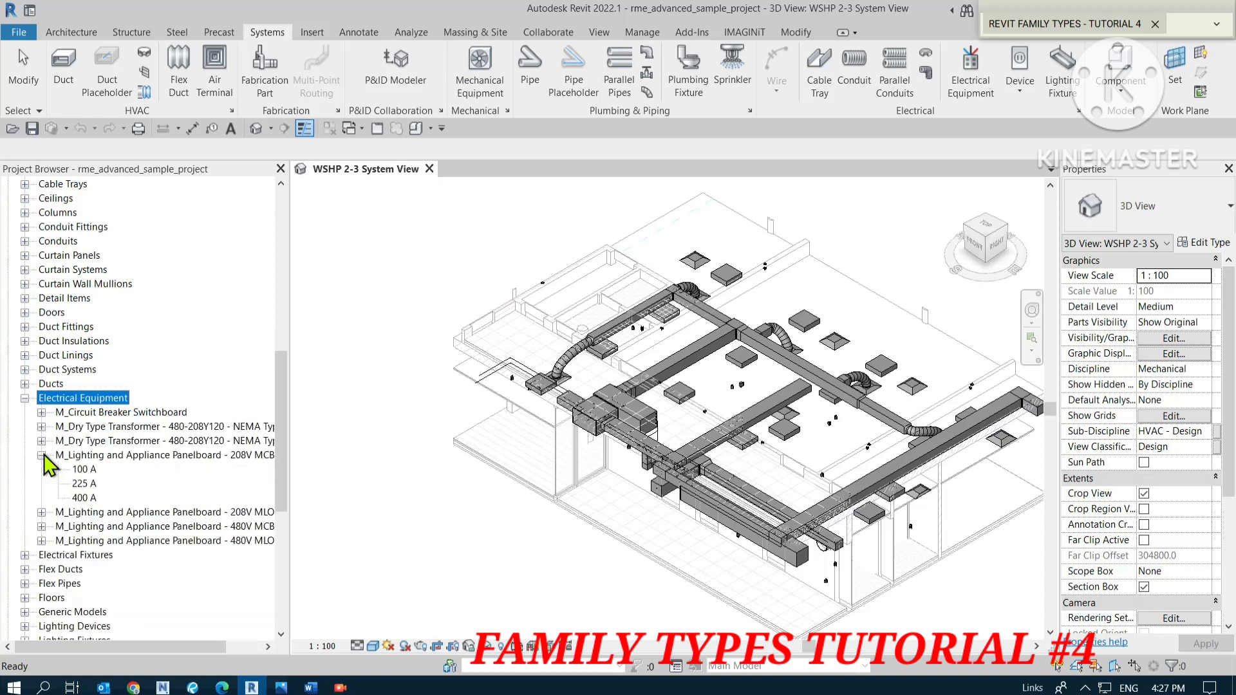
click(41, 455)
scroll(42, 451, down, 1)
click(42, 426)
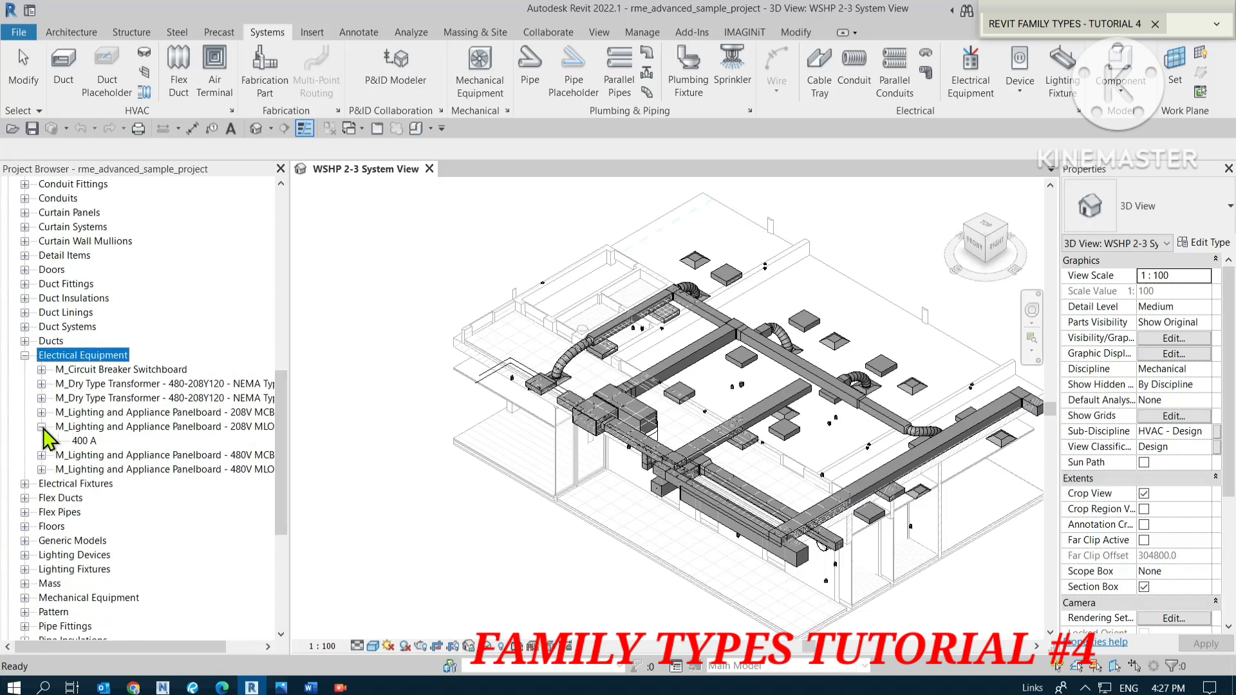
click(41, 426)
click(42, 440)
click(41, 441)
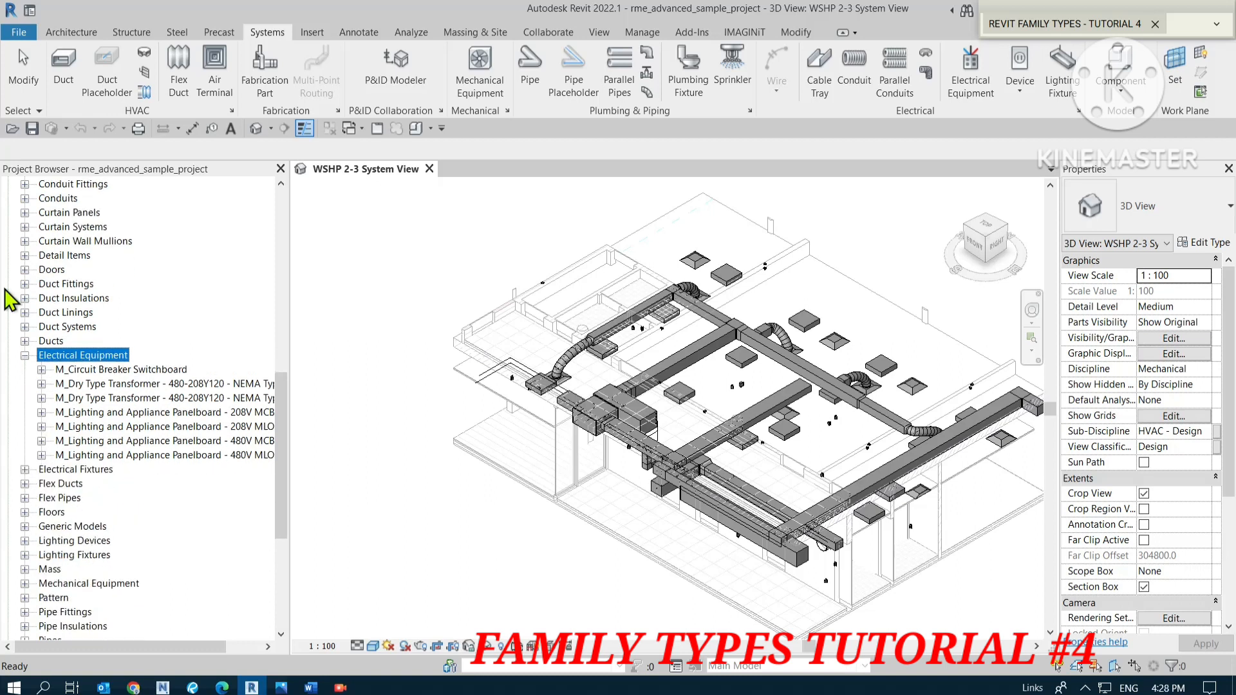
- View the kinds of new Revit file that can be created, such as Family and Title Block, without choosing one
click(21, 32)
mouse_move(42, 111)
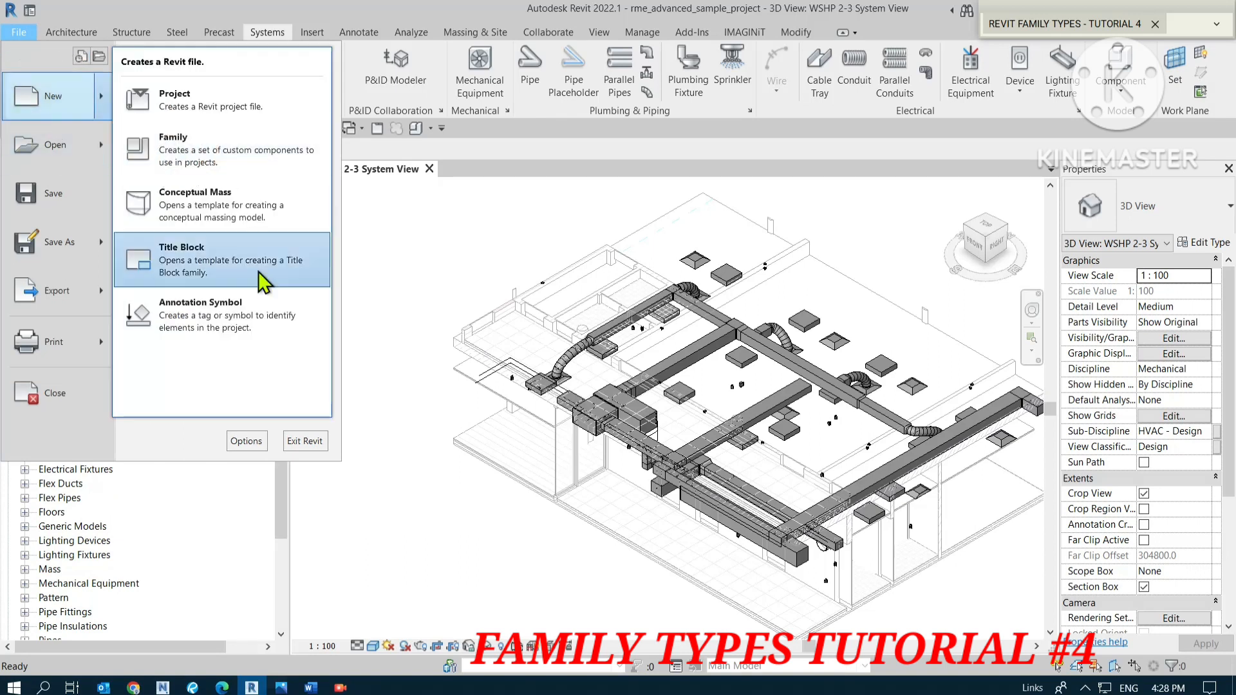
click(428, 490)
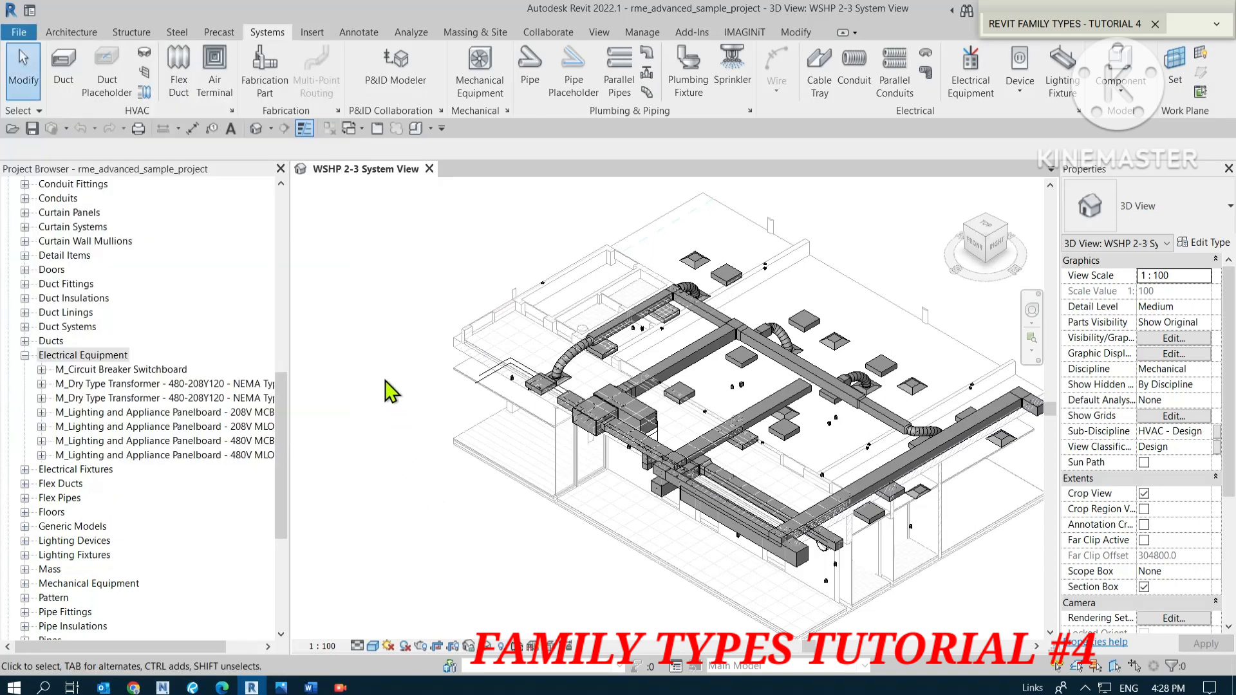
- Collapse the Electrical Equipment category and return to the top of the Families list
click(23, 356)
scroll(40, 332, up, 3)
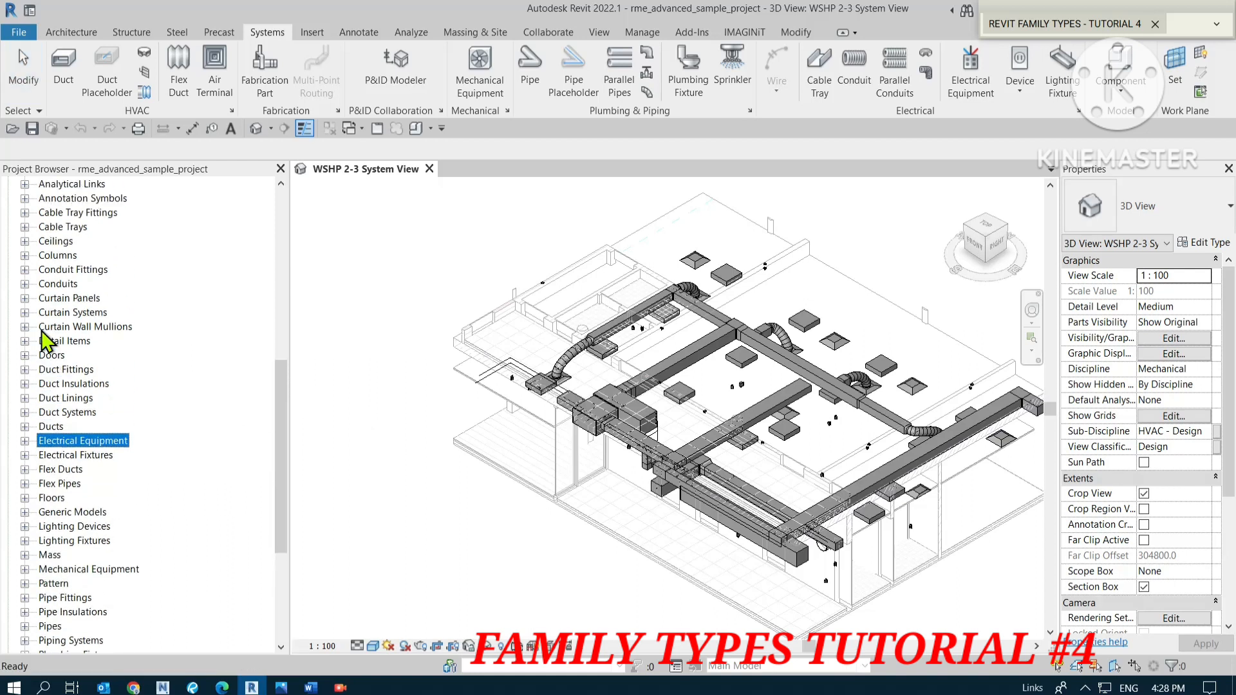
scroll(45, 318, up, 1)
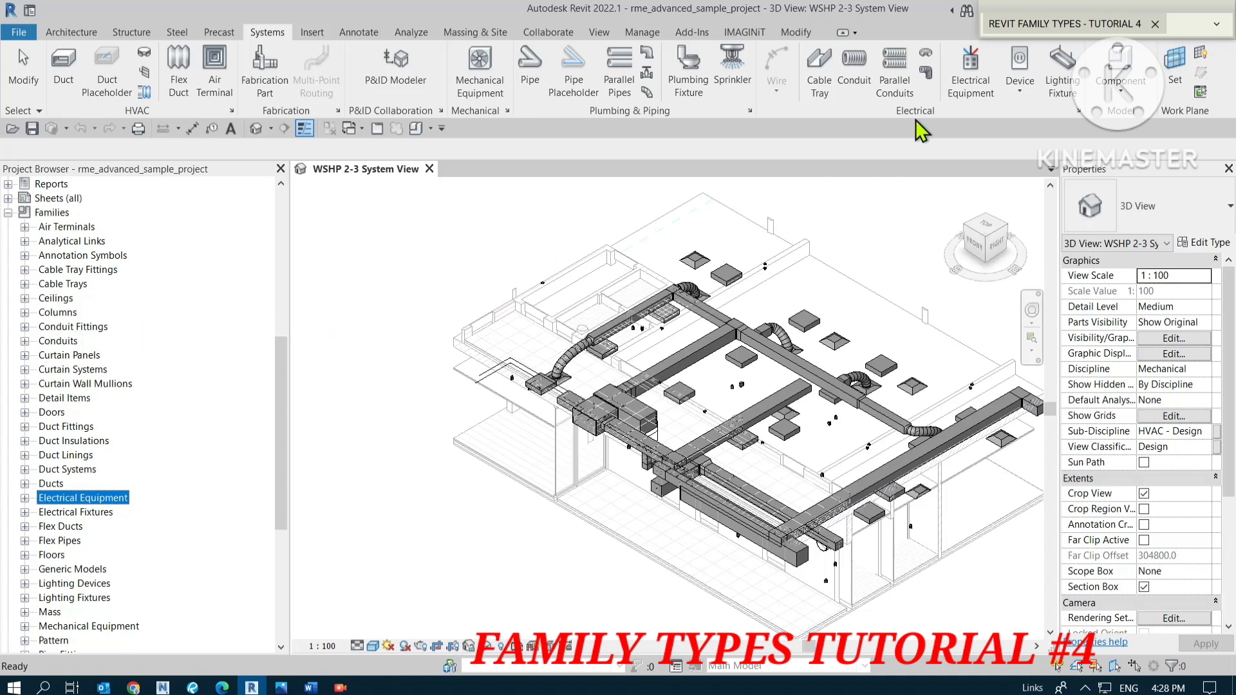
- Start the Cable Tray tool, view its available types, keep Ladder Cable Tray and exit without placing anything
click(822, 90)
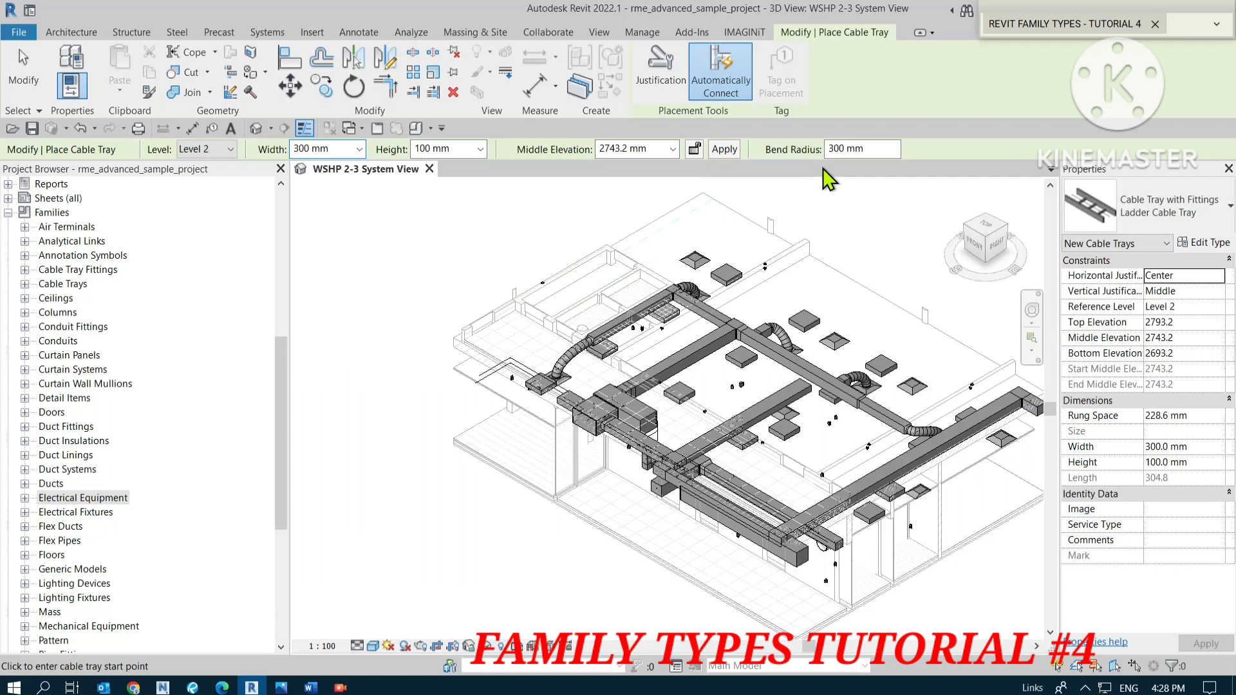
click(1165, 218)
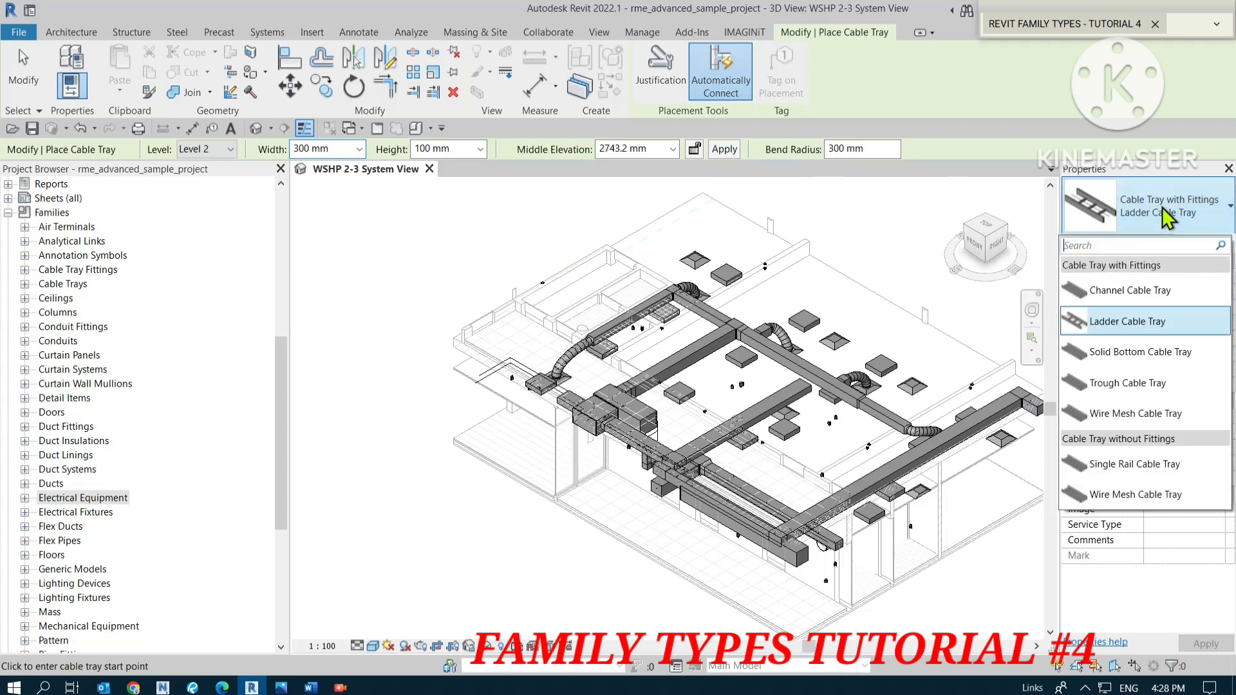
click(1148, 327)
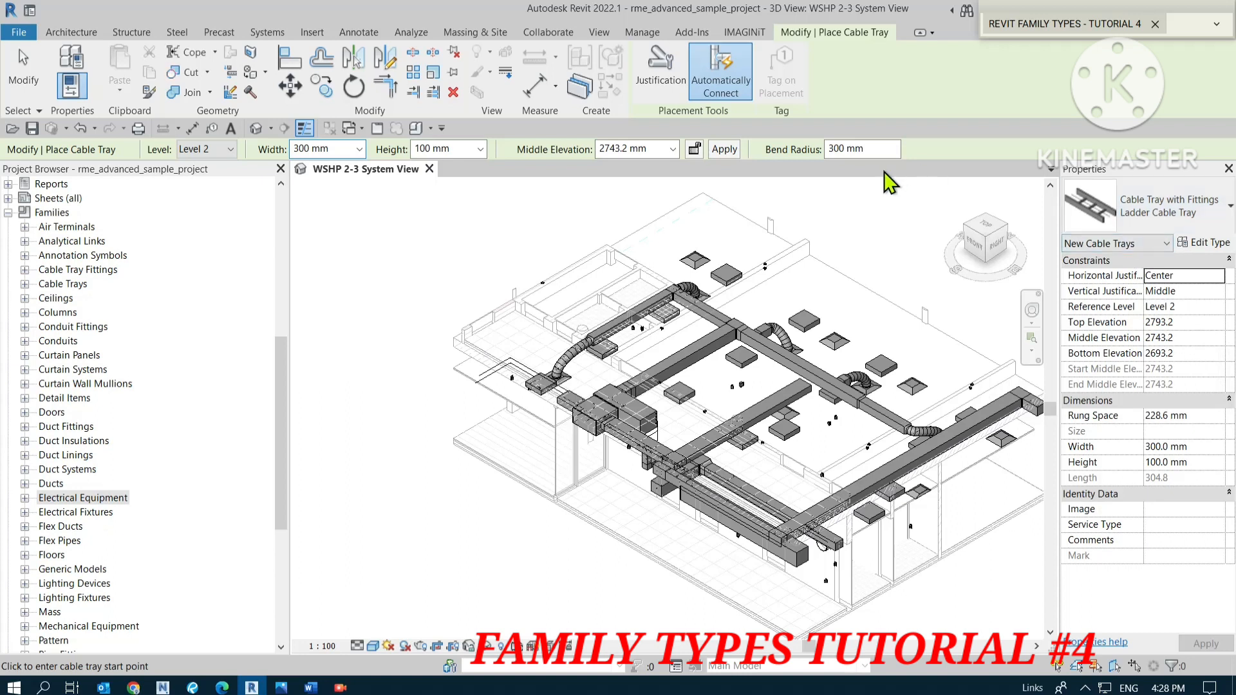
key(Escape)
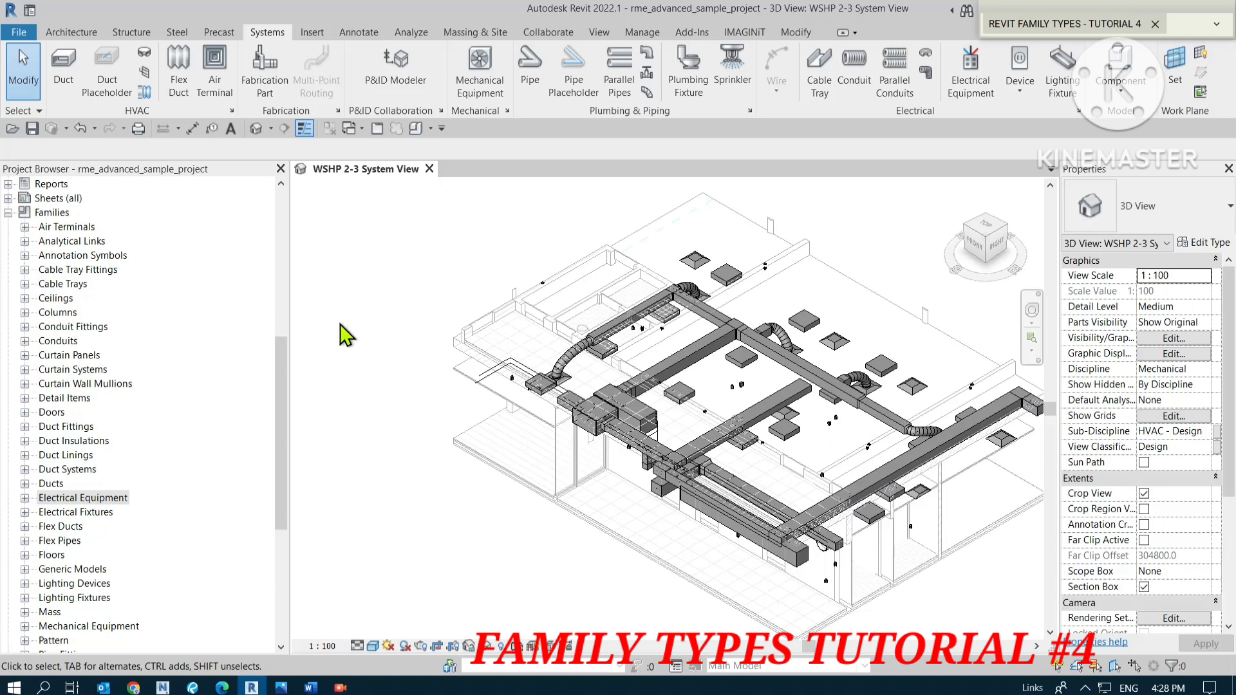
click(285, 363)
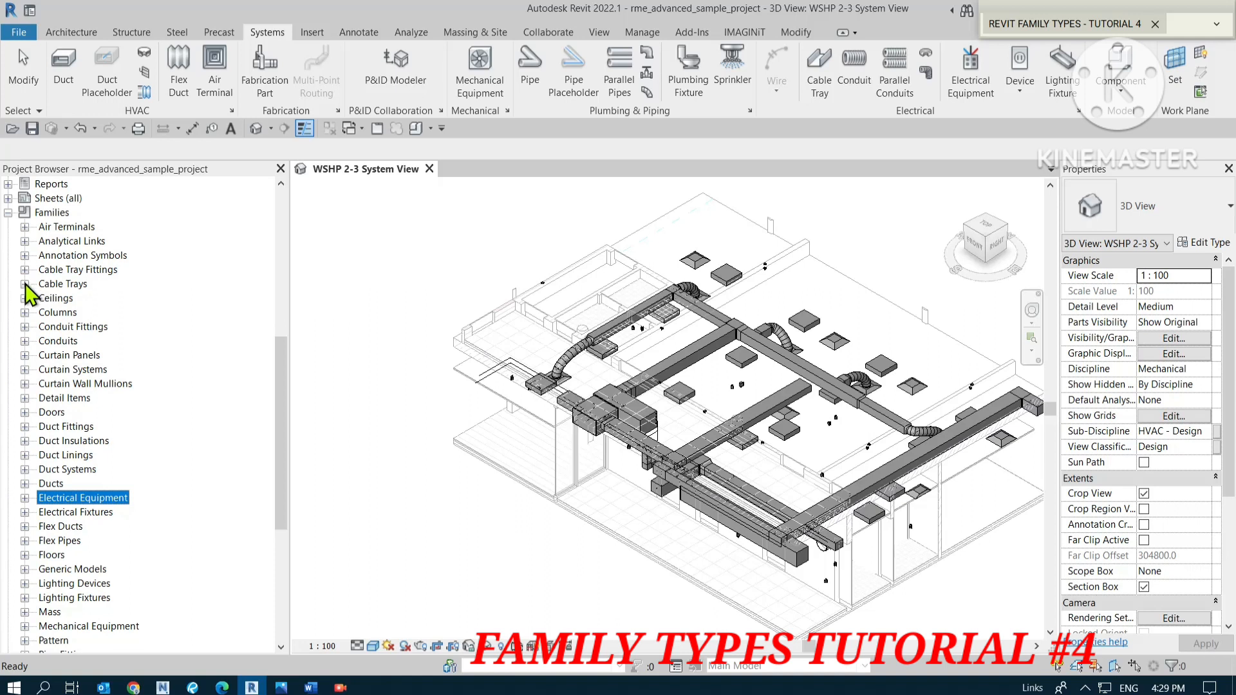
- Start the Duct tool, examine the type properties of Rectangular Duct Mitered Elbows / Taps and exit the tool
click(258, 35)
click(71, 76)
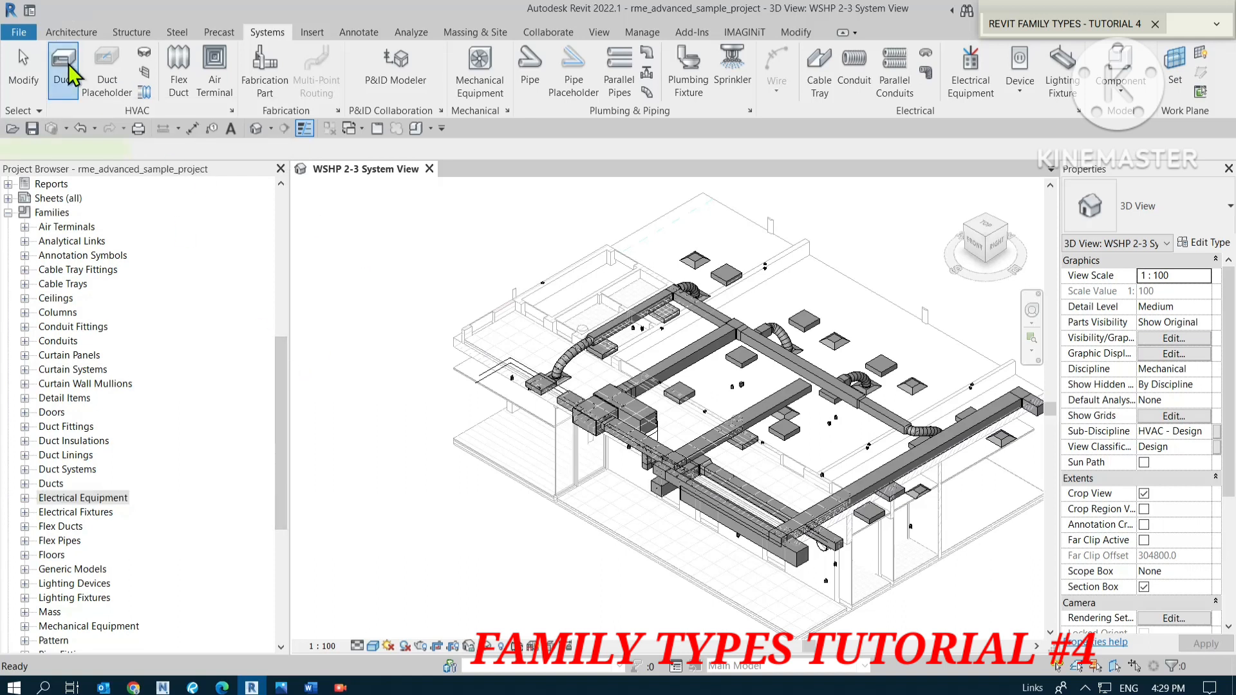
click(1206, 242)
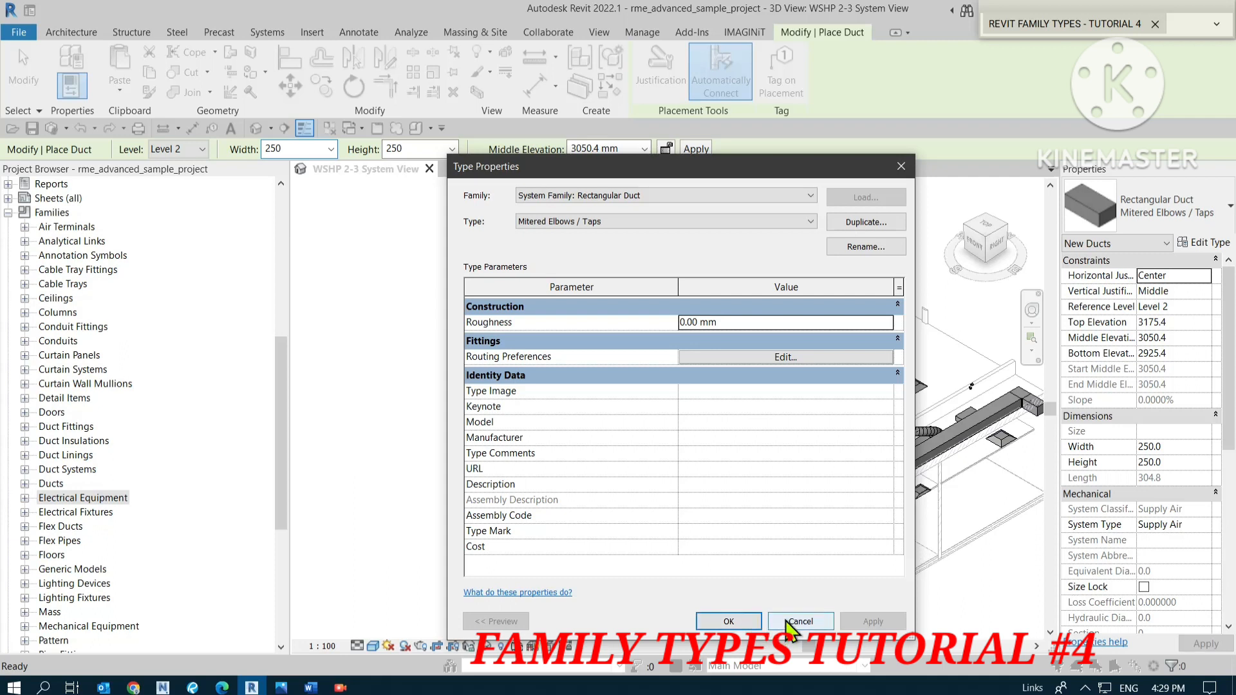
click(728, 621)
click(23, 67)
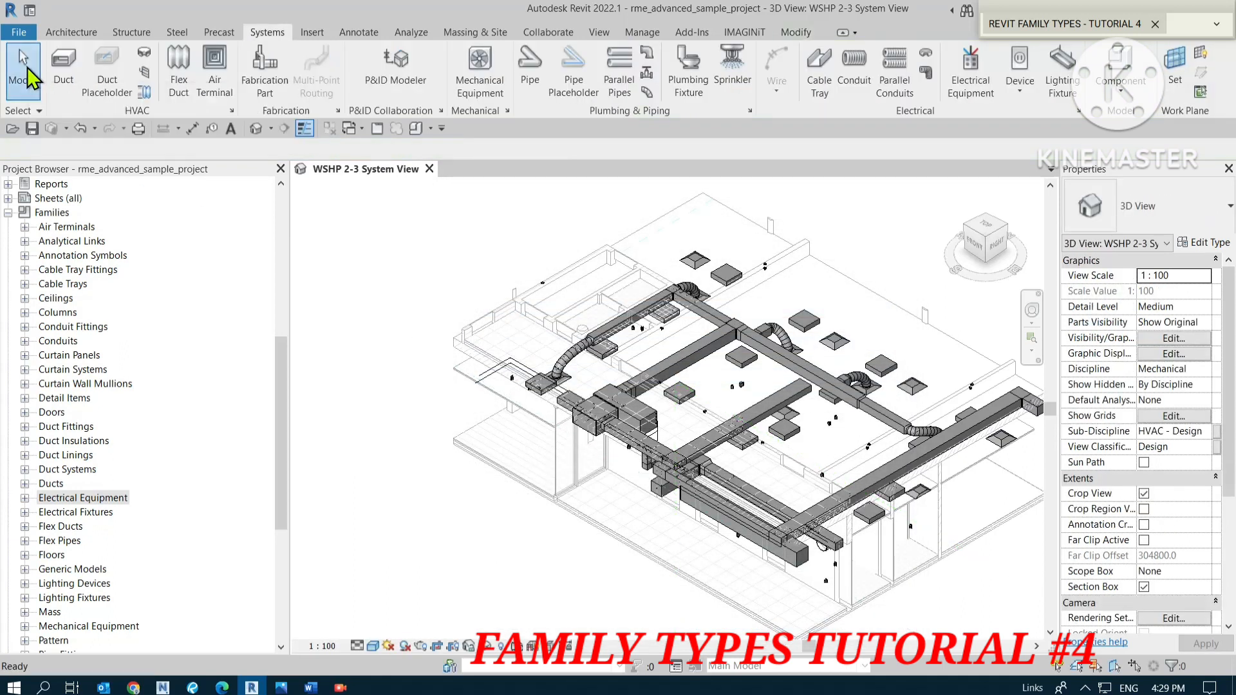
- Start the Air Terminal tool, examine the type properties of M_Return Diffuser and exit without placing one
click(271, 35)
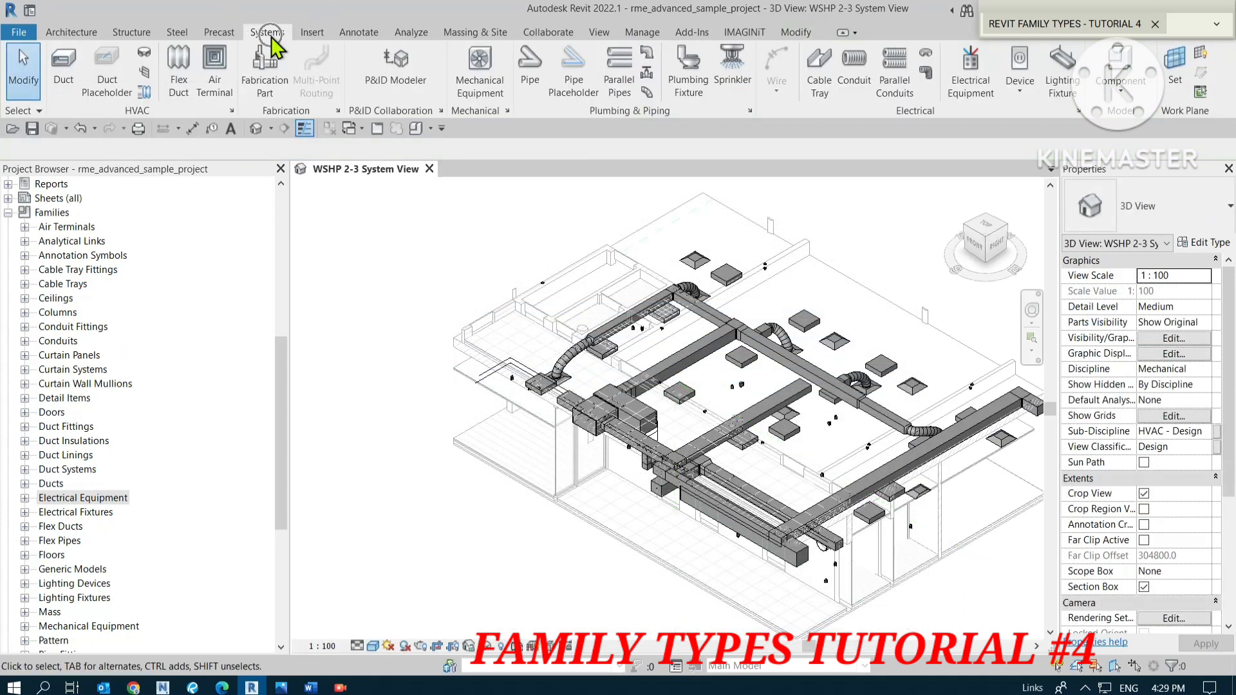
click(215, 92)
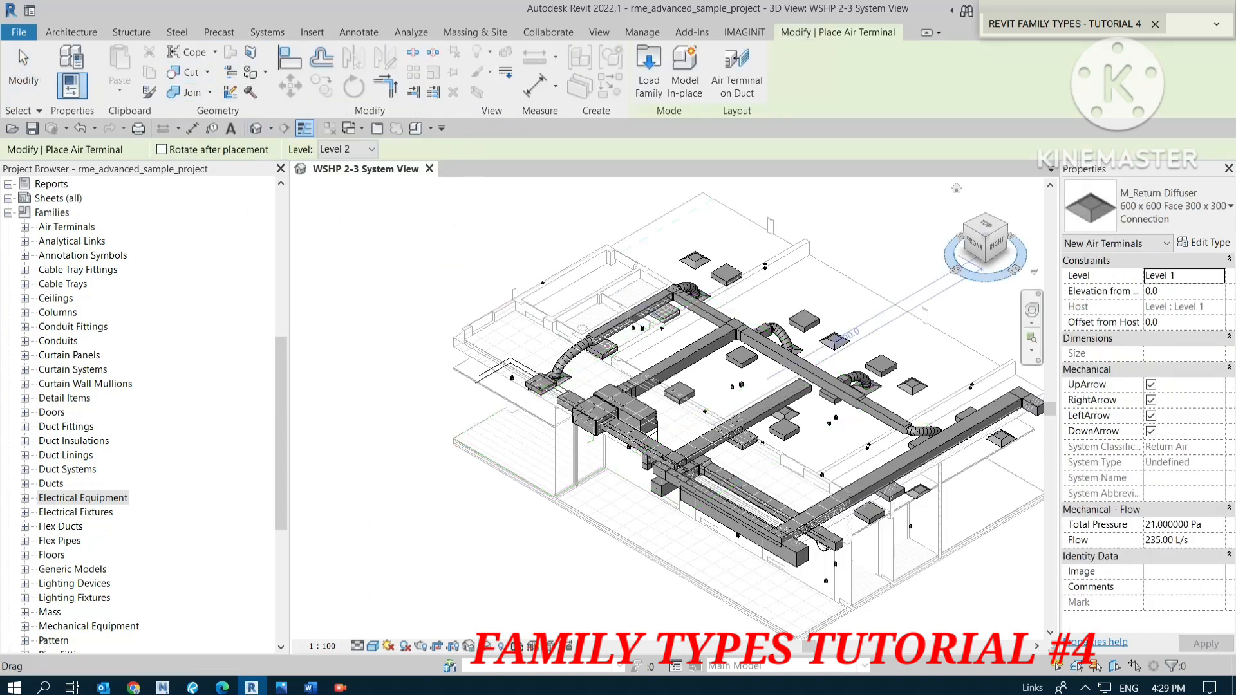
click(1206, 245)
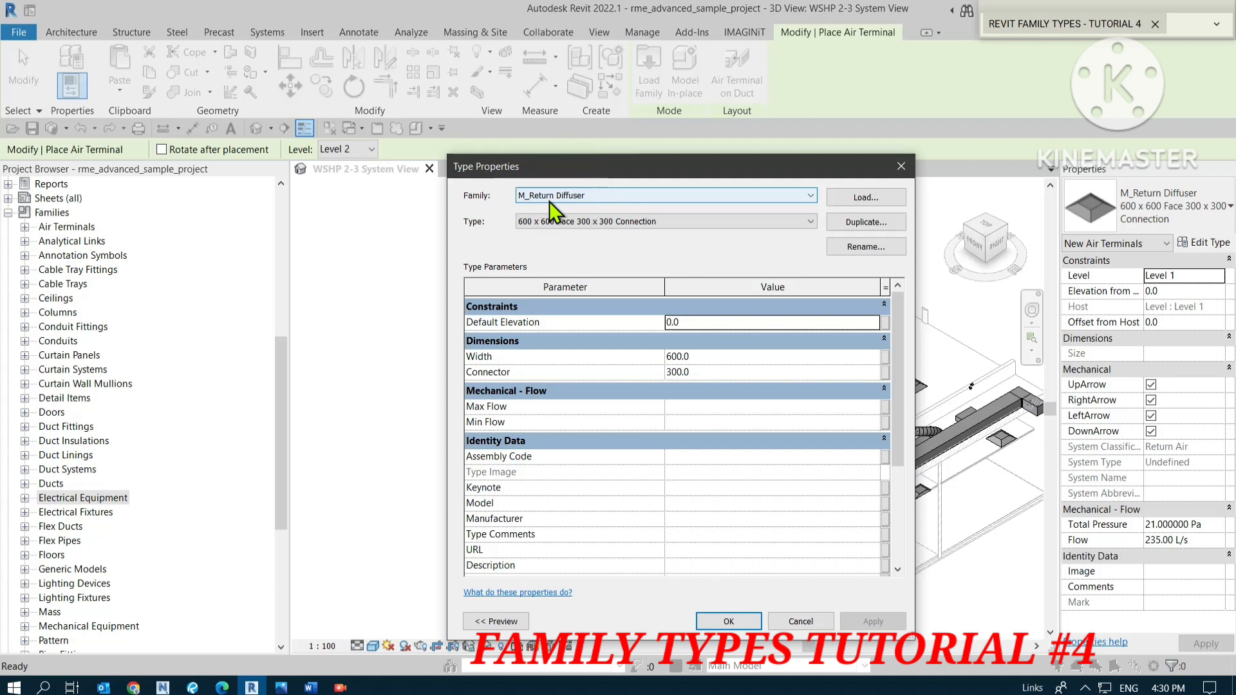
click(777, 625)
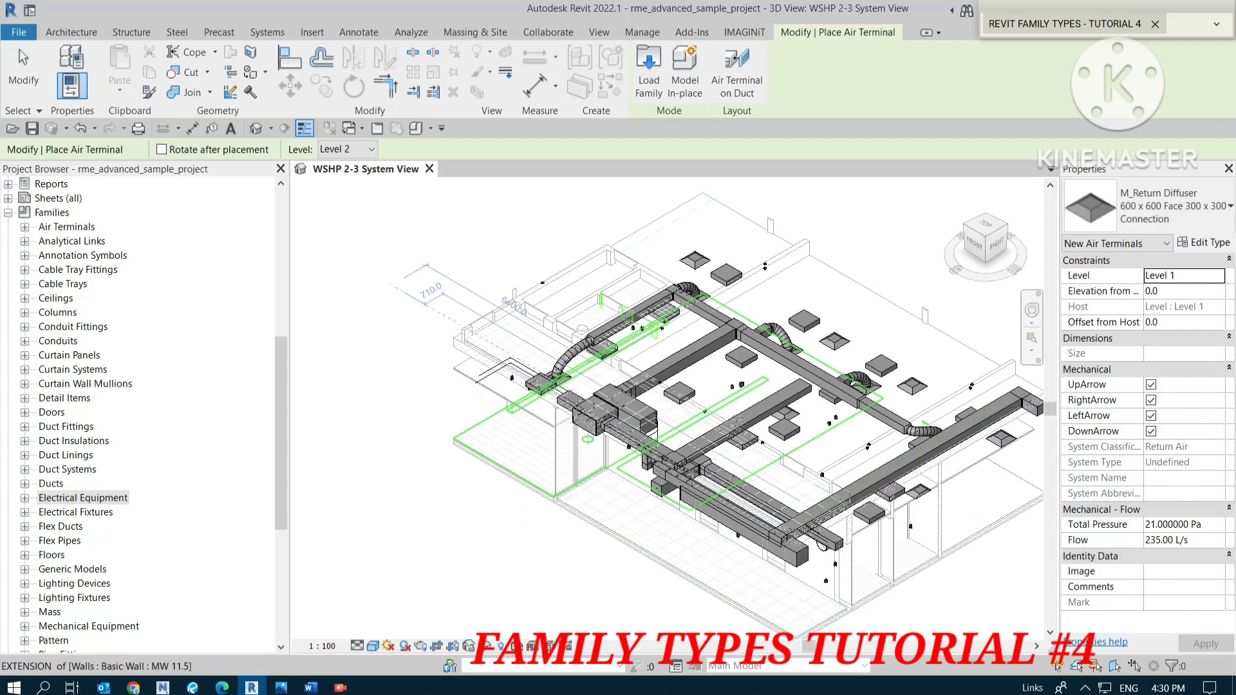
click(26, 69)
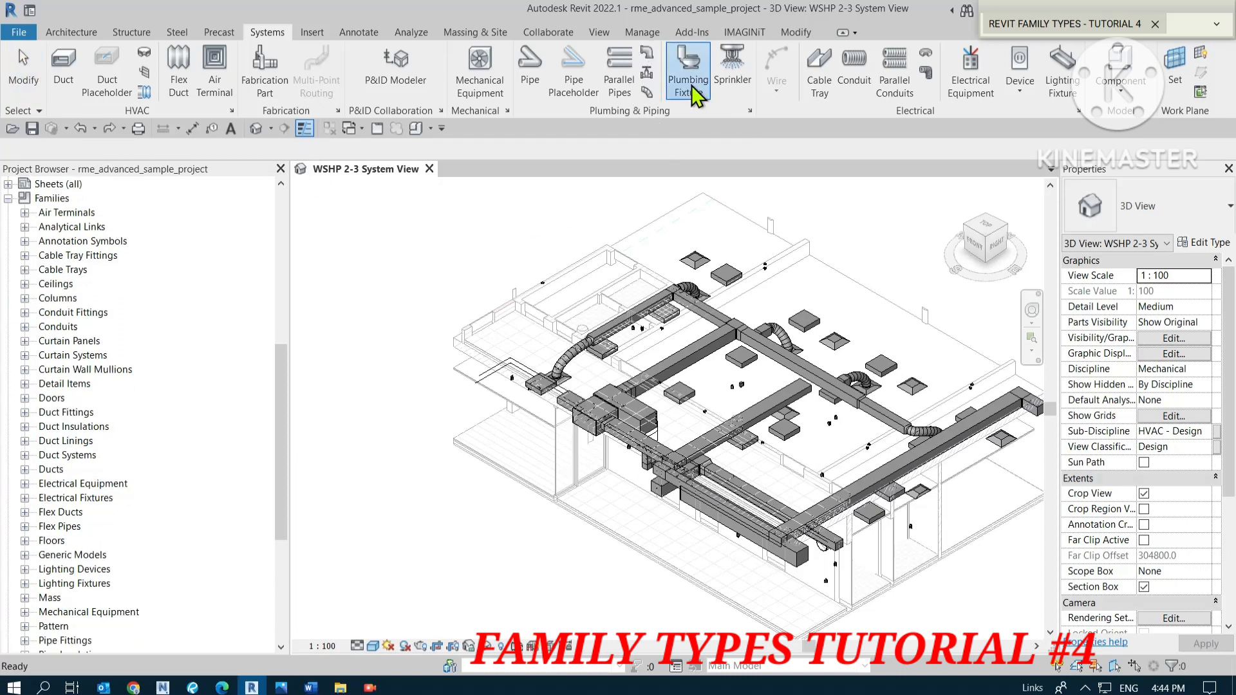
- Start the Plumbing Fixture tool, agree to load a family and load all families from the Plumbing Fixtures folder
click(689, 74)
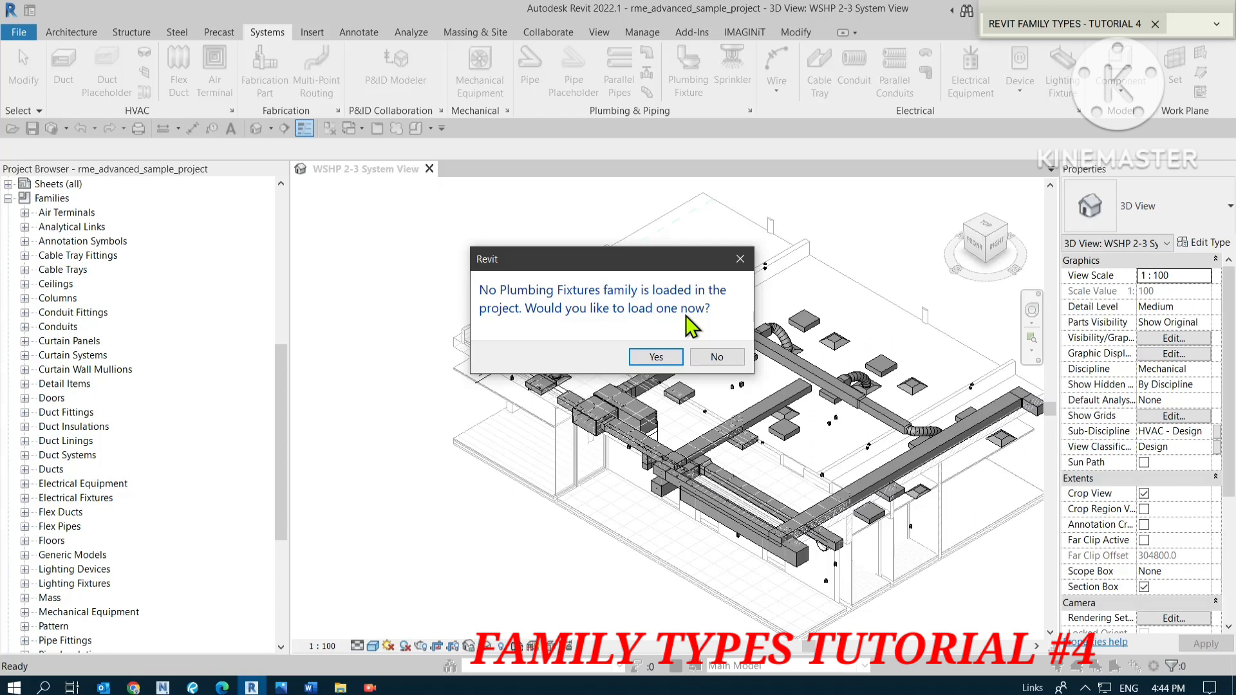
key(ctrl)
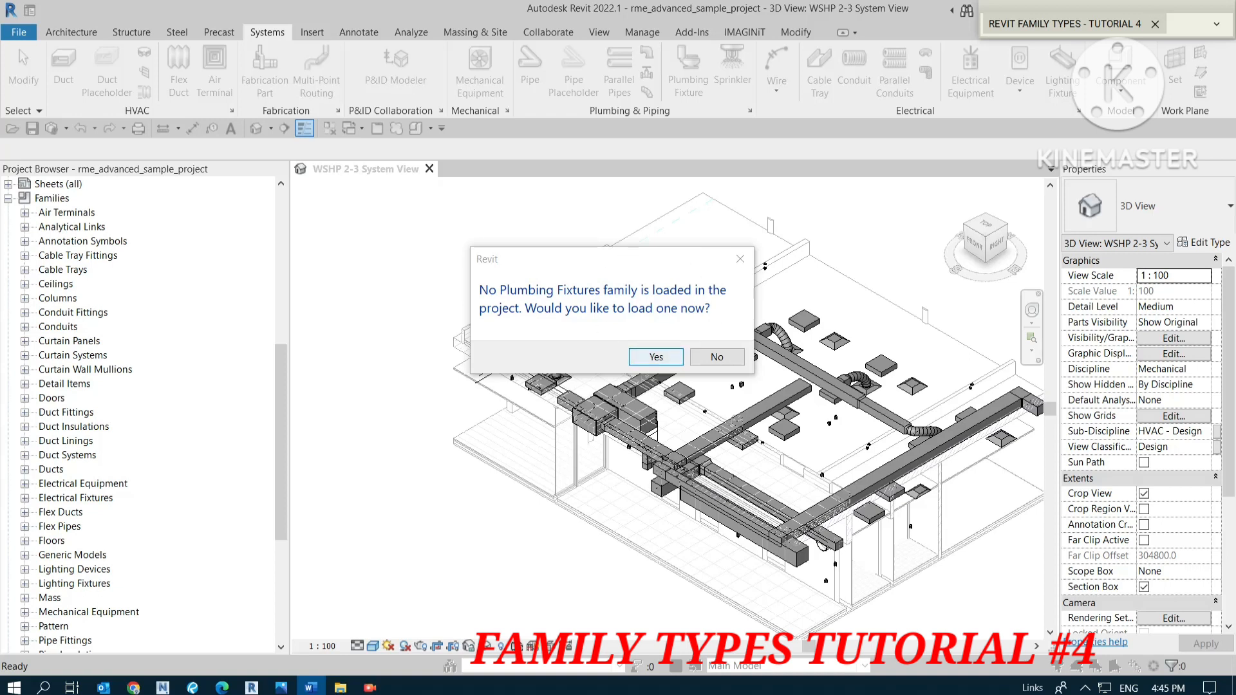
click(656, 357)
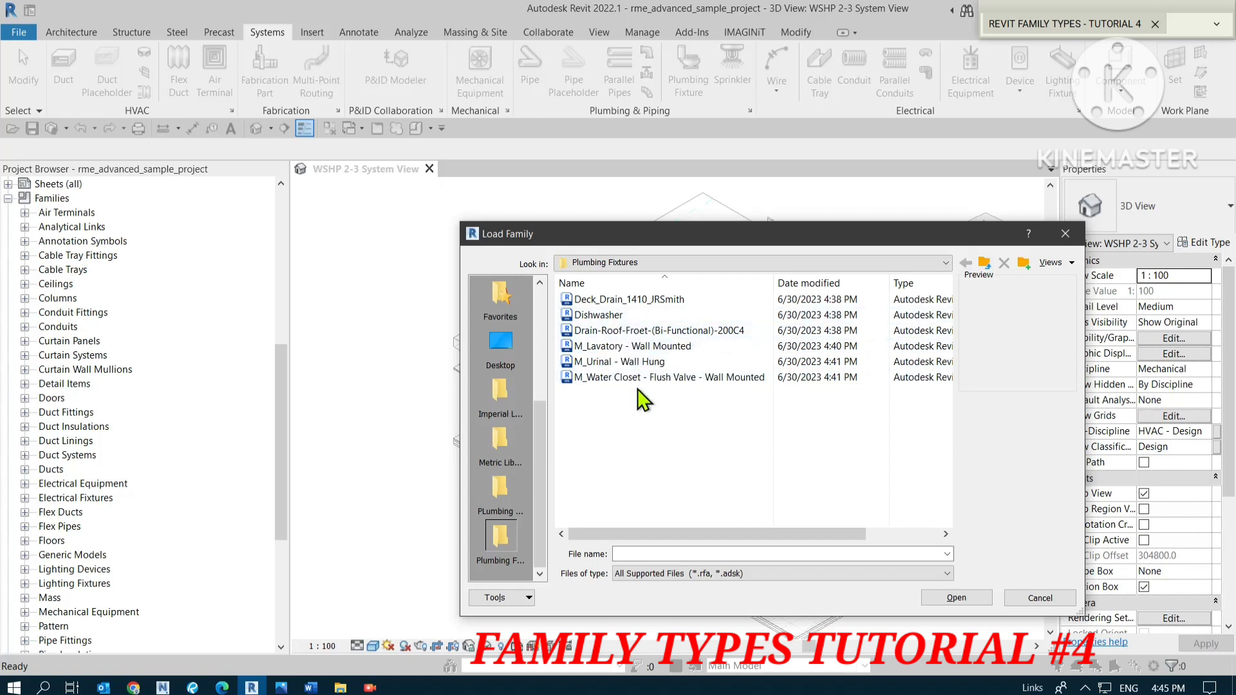
click(625, 348)
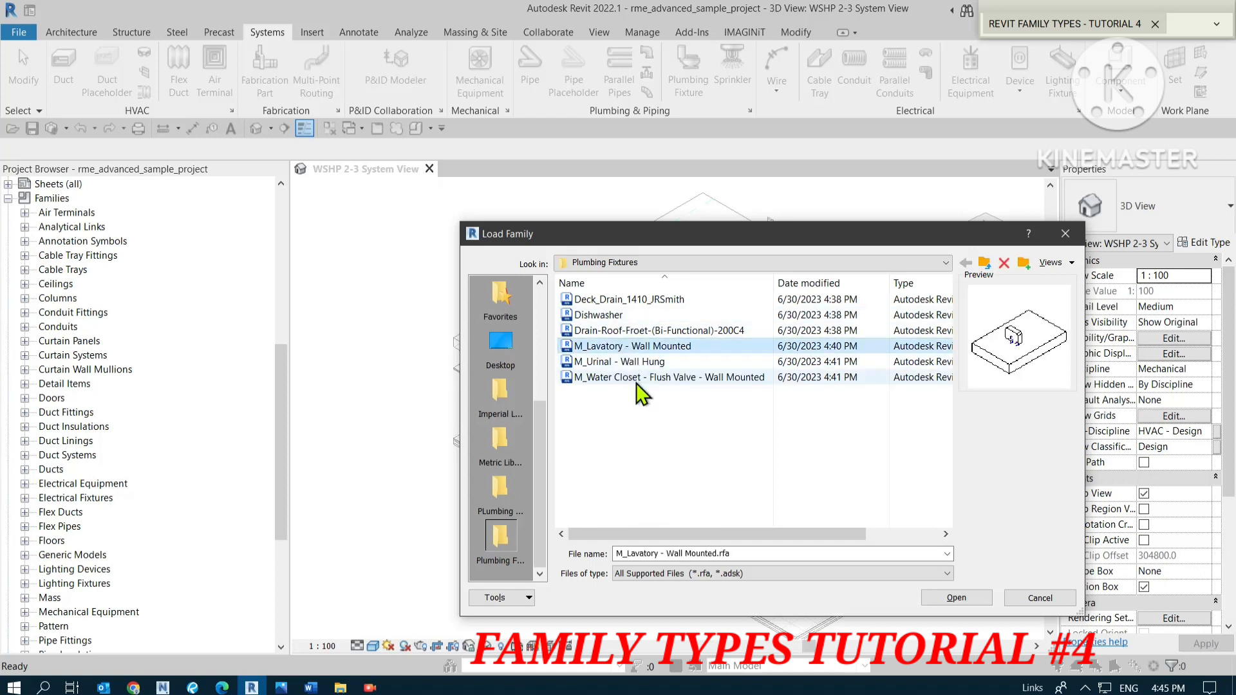
drag(716, 428, 619, 303)
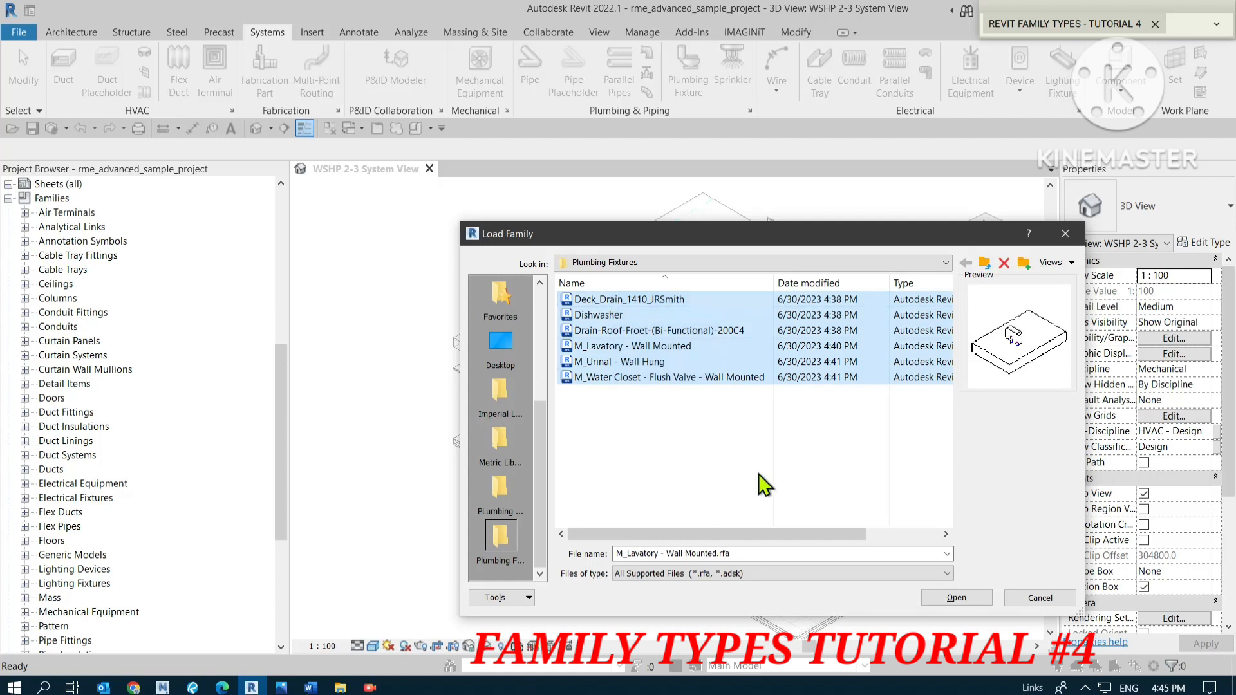
click(949, 592)
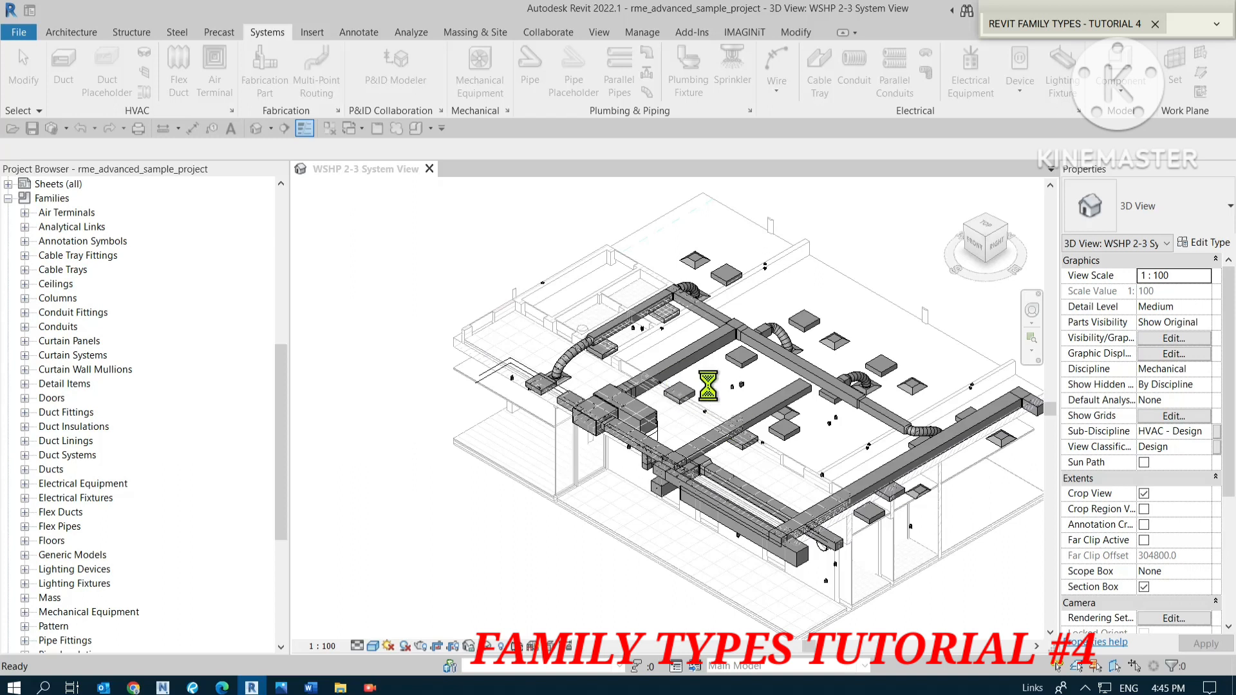
click(683, 395)
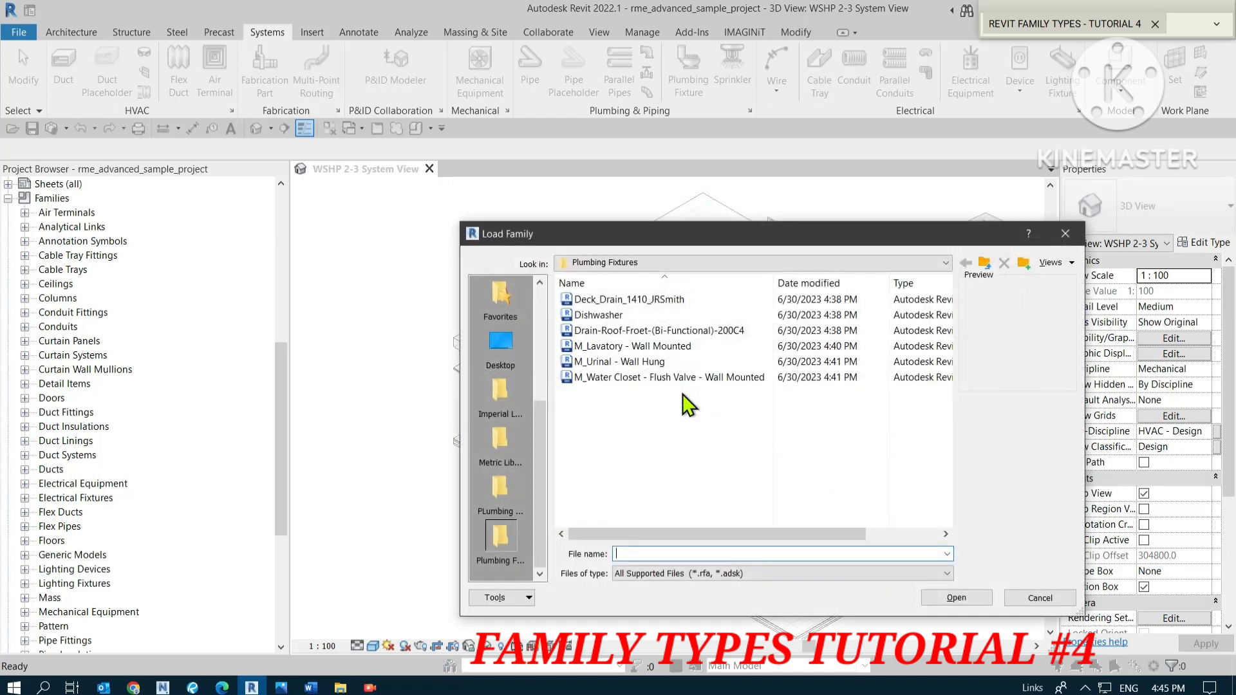
click(1013, 594)
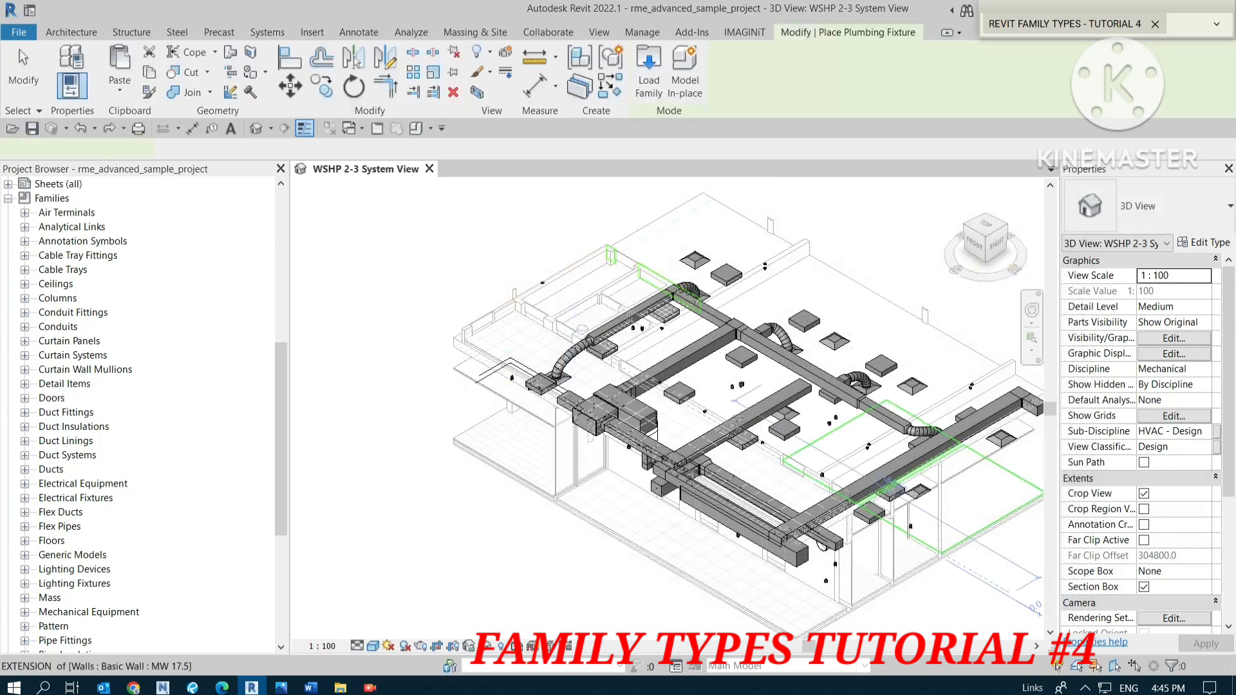
- Leave plumbing fixture placement and expand the Plumbing Fixtures category under Families to view its loaded families
scroll(183, 510, down, 3)
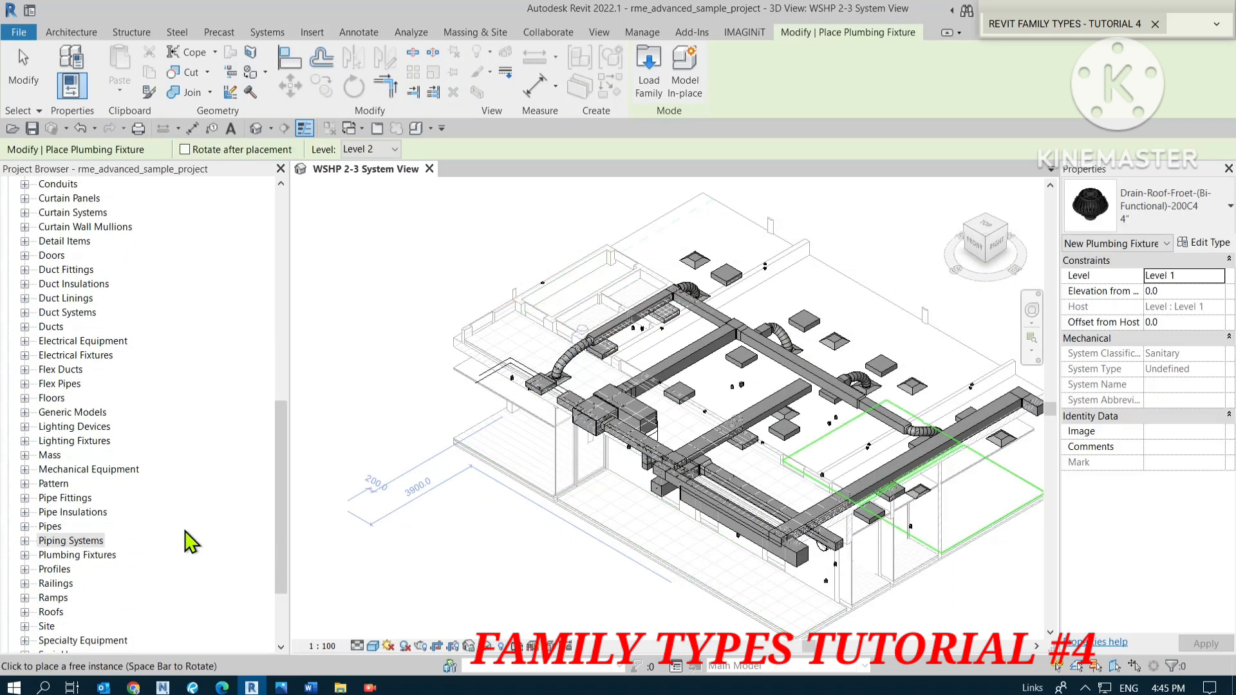
click(25, 555)
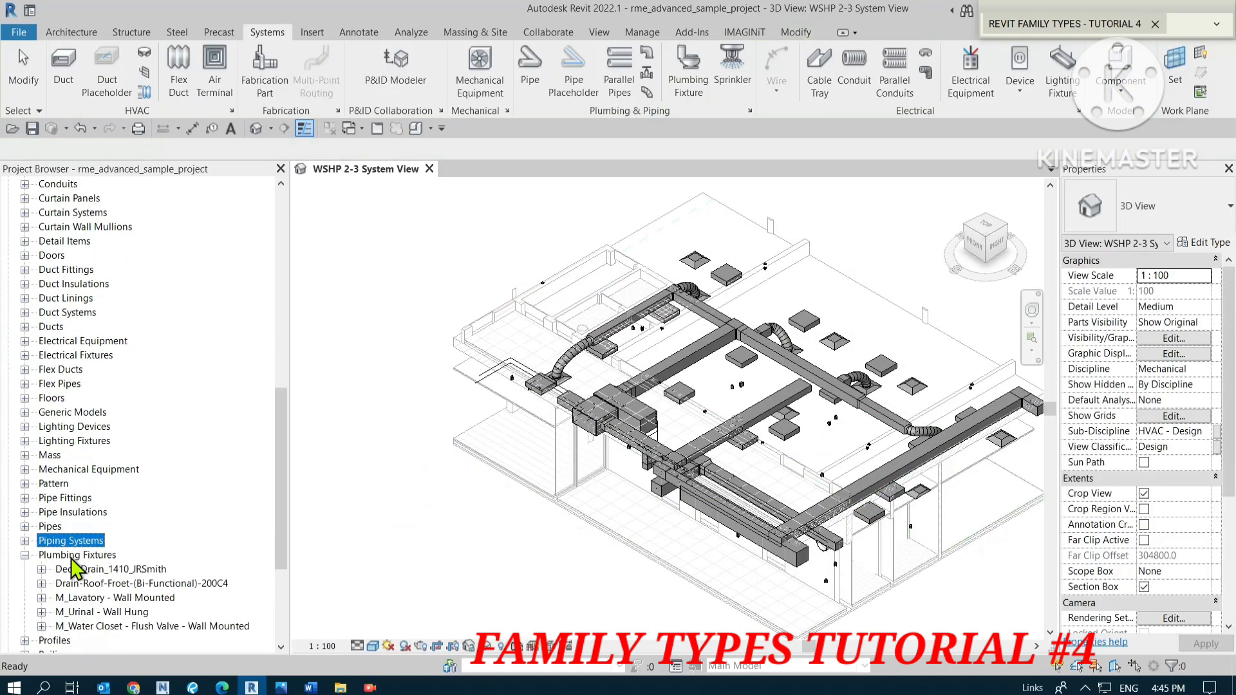
scroll(89, 608, down, 3)
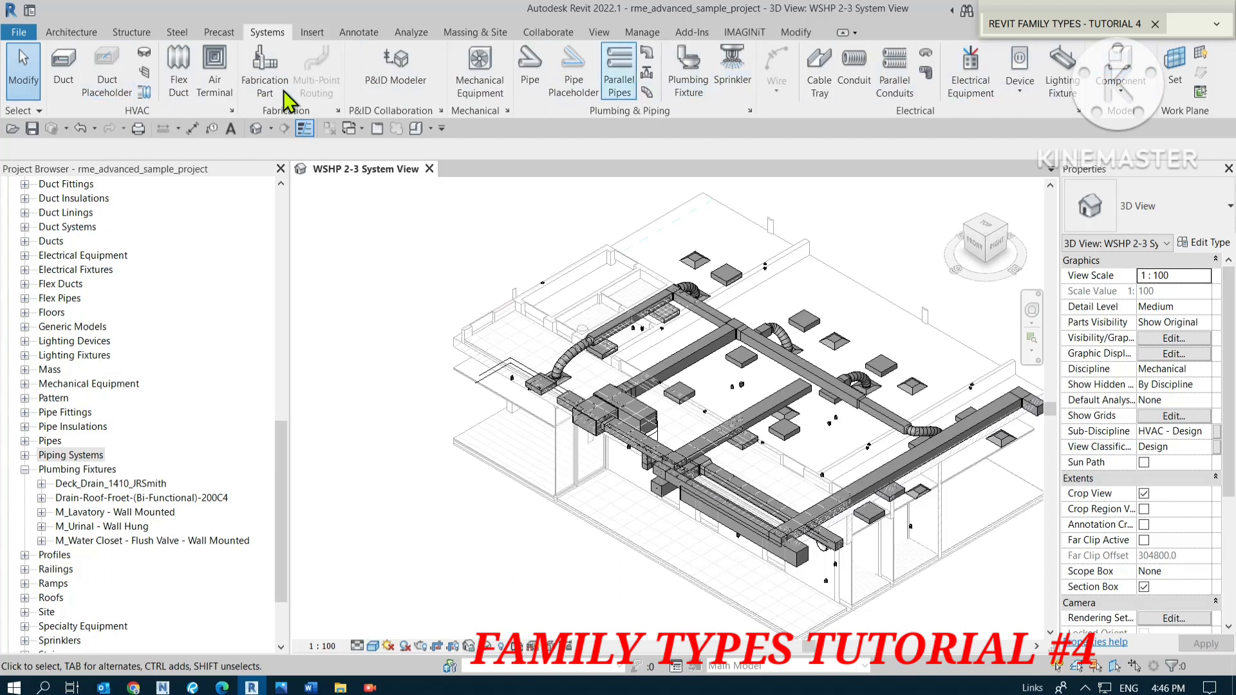
- Start the Pipe tool, examine the type properties of the Standard pipe type and exit without placing a pipe
click(528, 83)
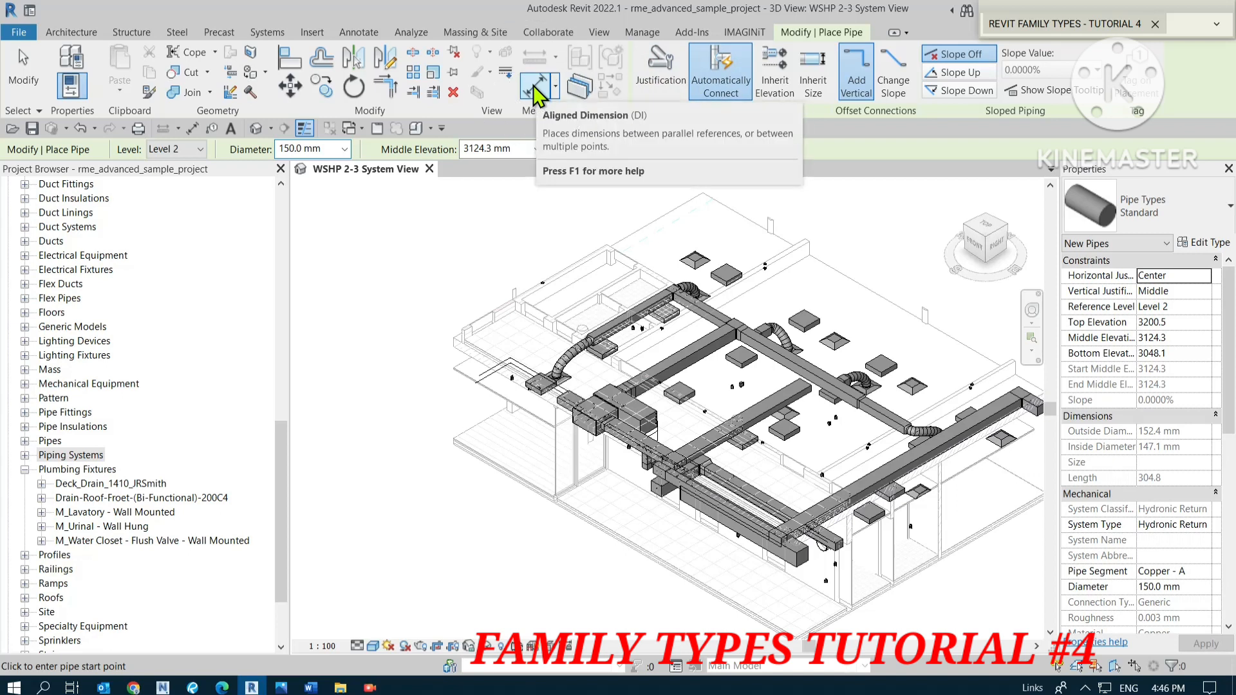
click(26, 77)
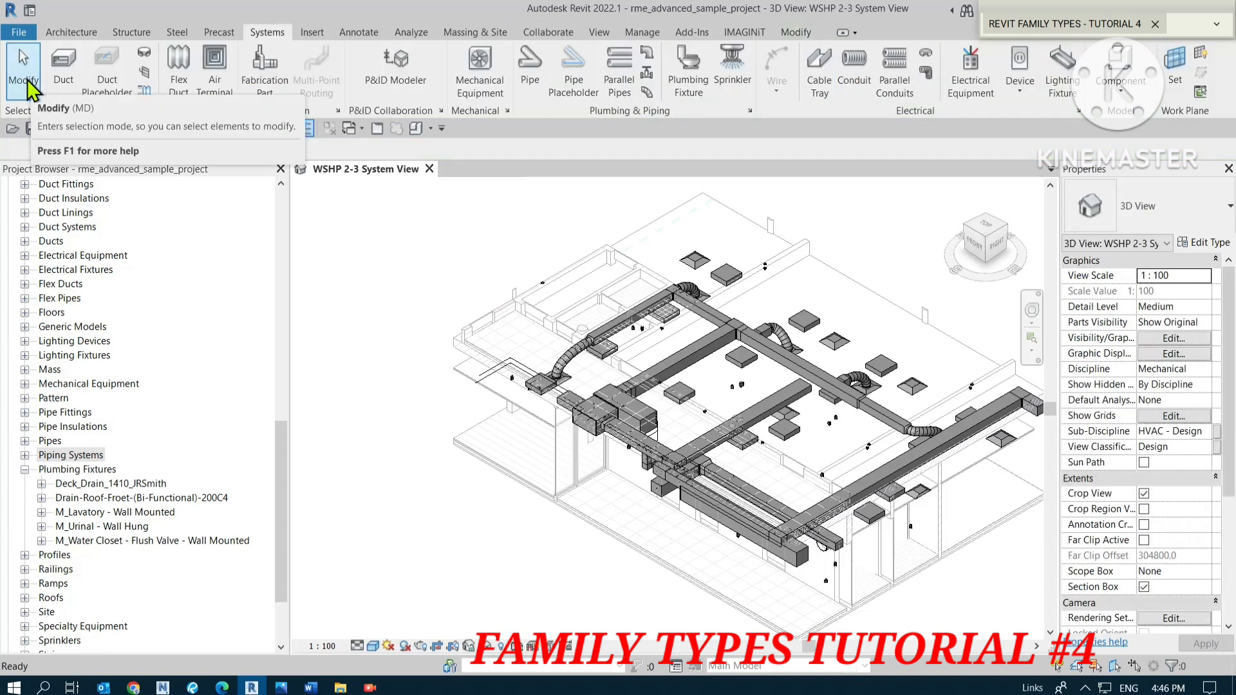
click(529, 68)
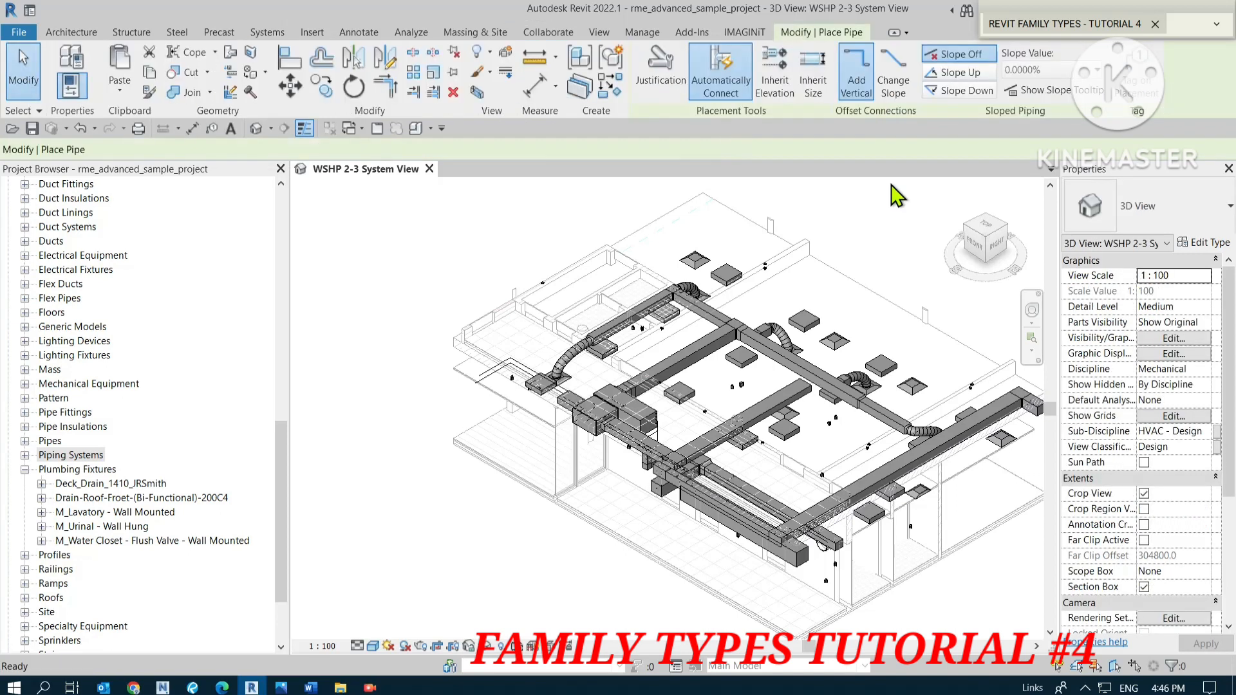
click(1203, 243)
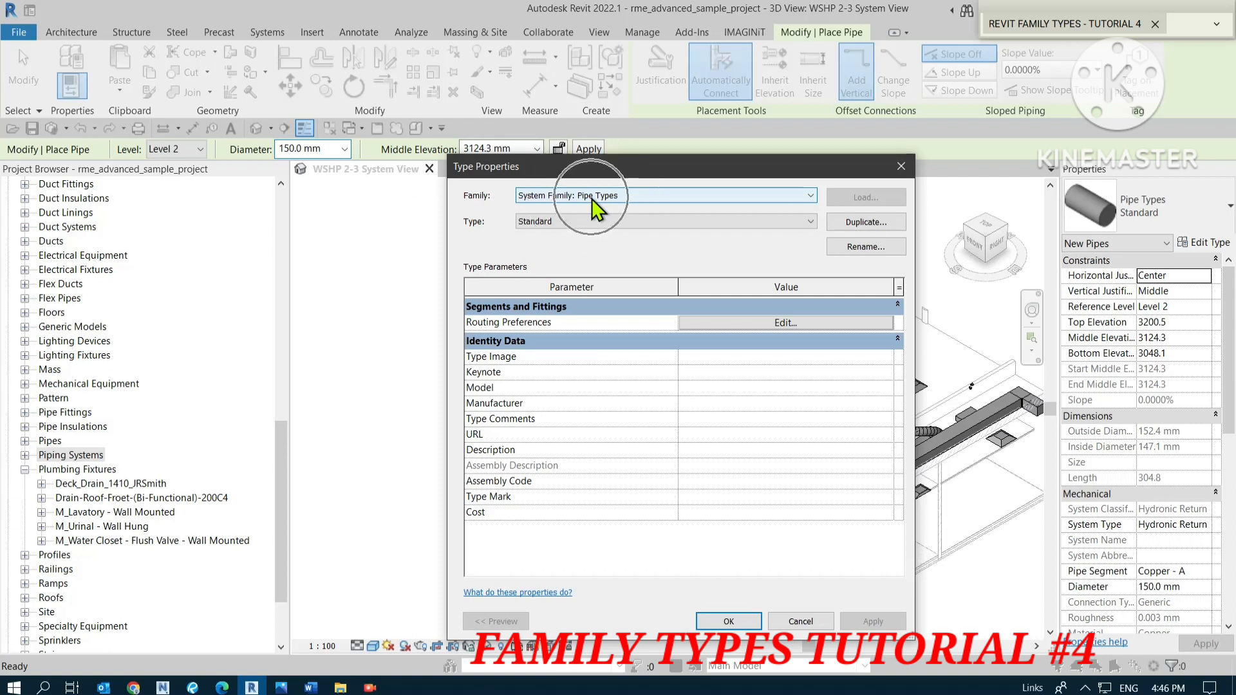
click(804, 621)
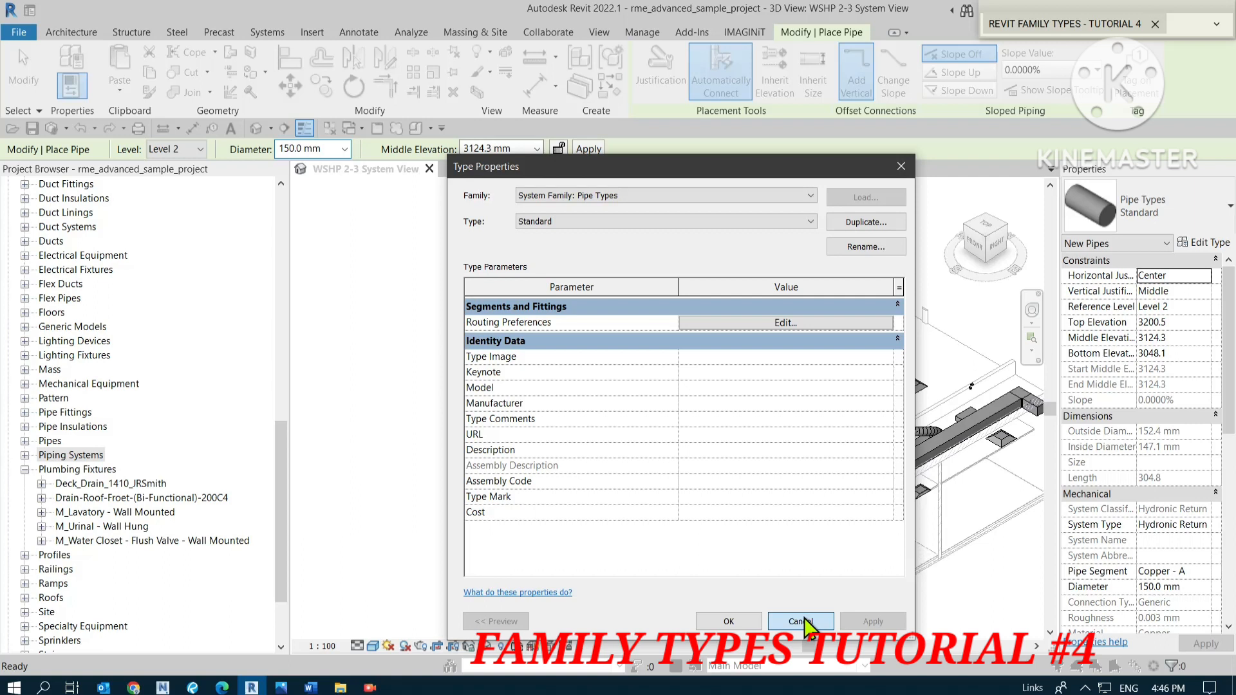
click(804, 616)
key(Escape)
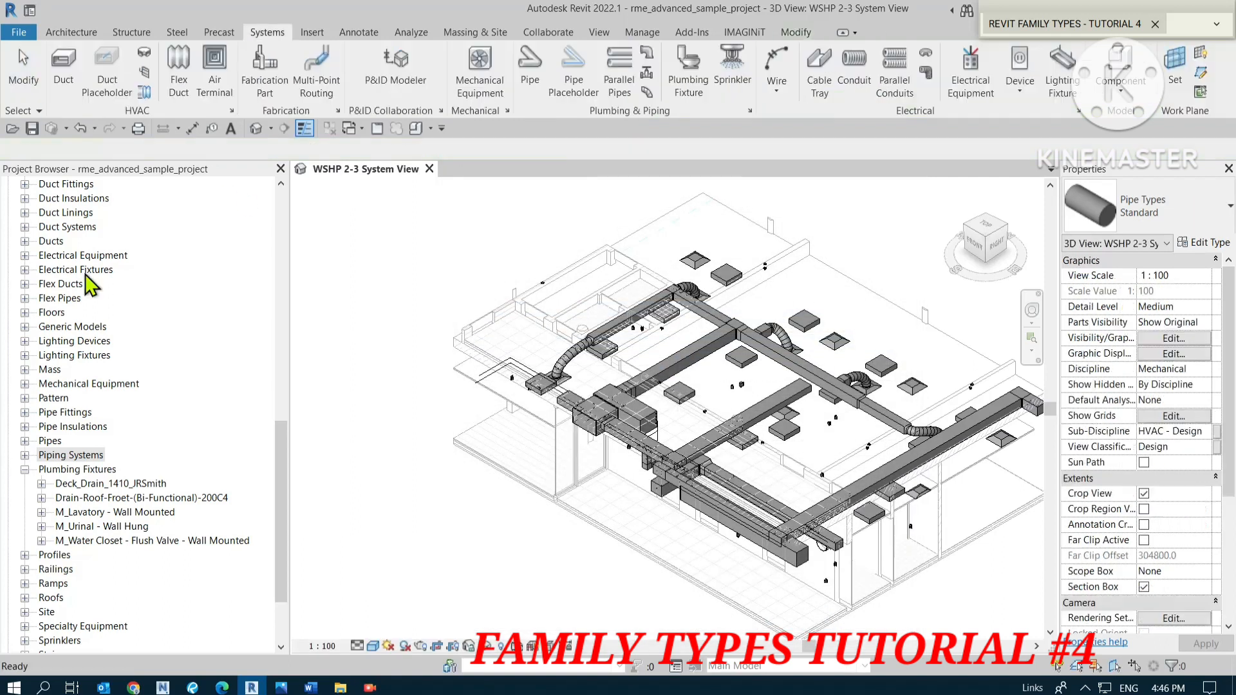
key(Escape)
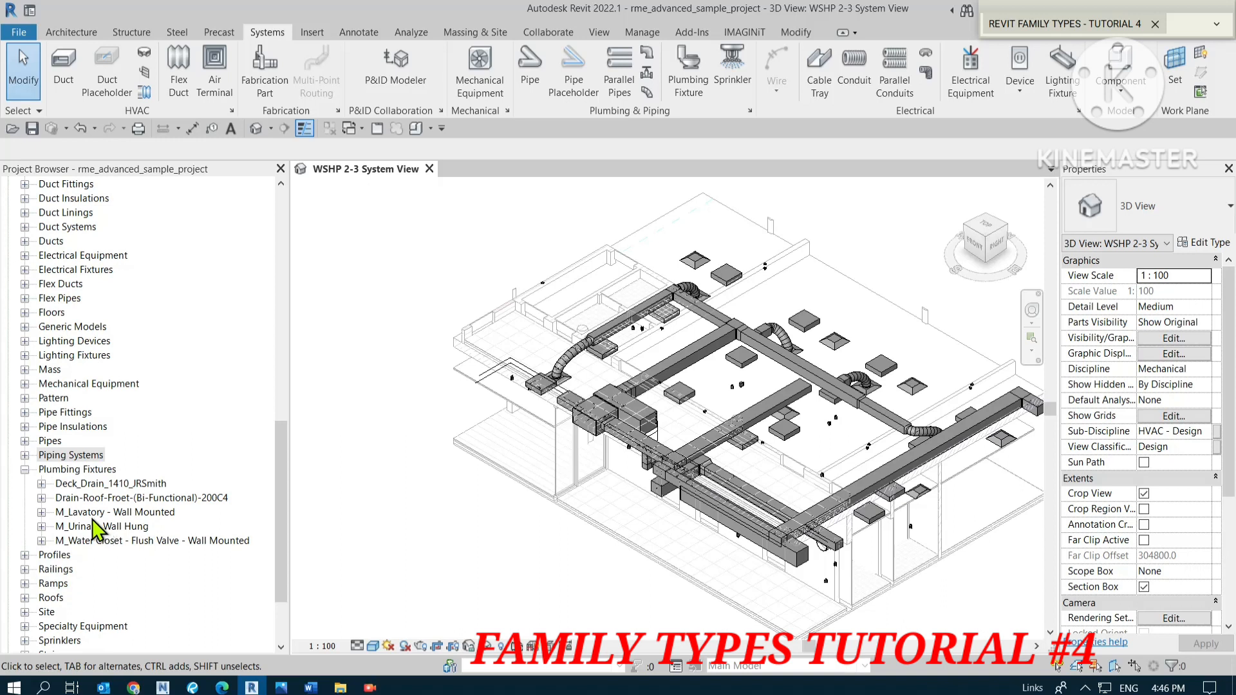
- Select the Plumbing Fixtures category, examine the families listed beneath it among the other categories, and clear the selection
click(70, 475)
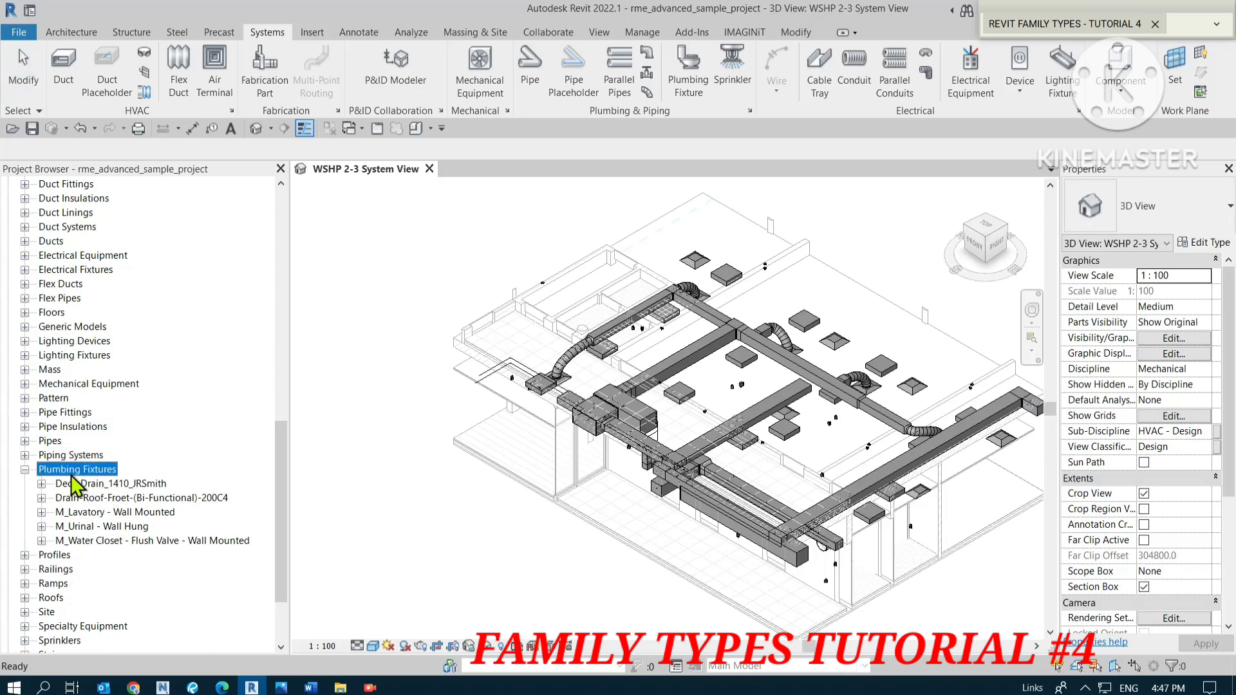
key(ctrl)
key(ctrl)
key(ctrl)
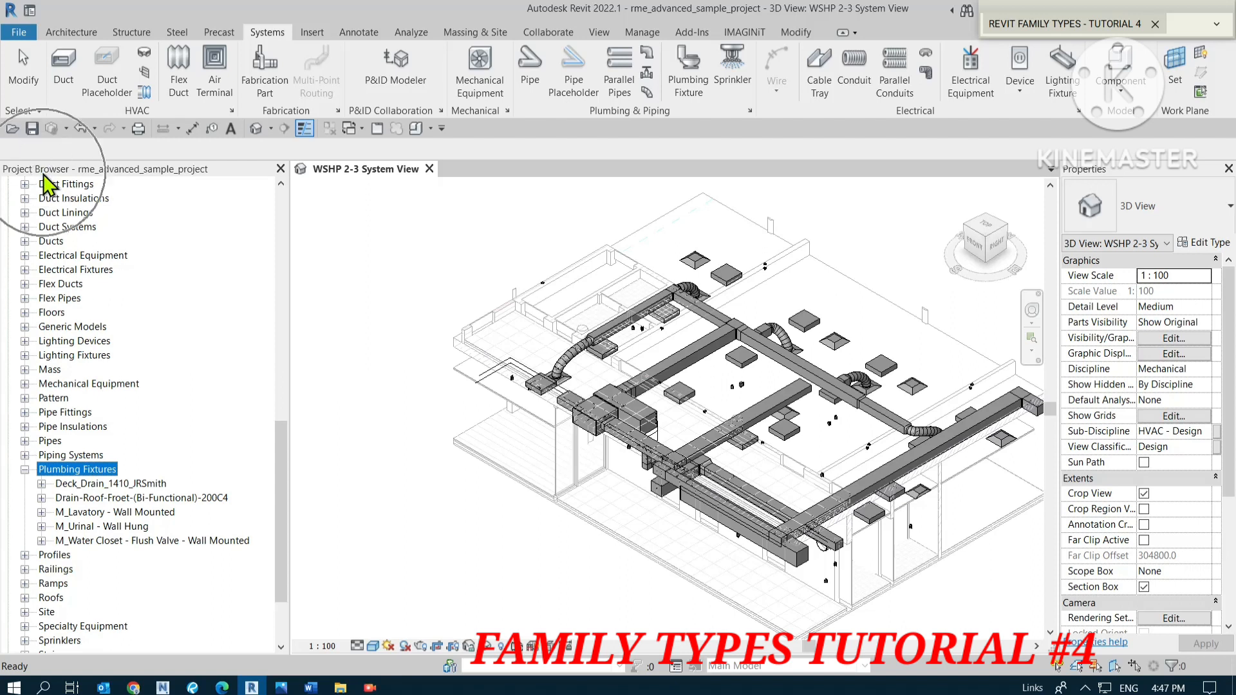
scroll(58, 188, up, 2)
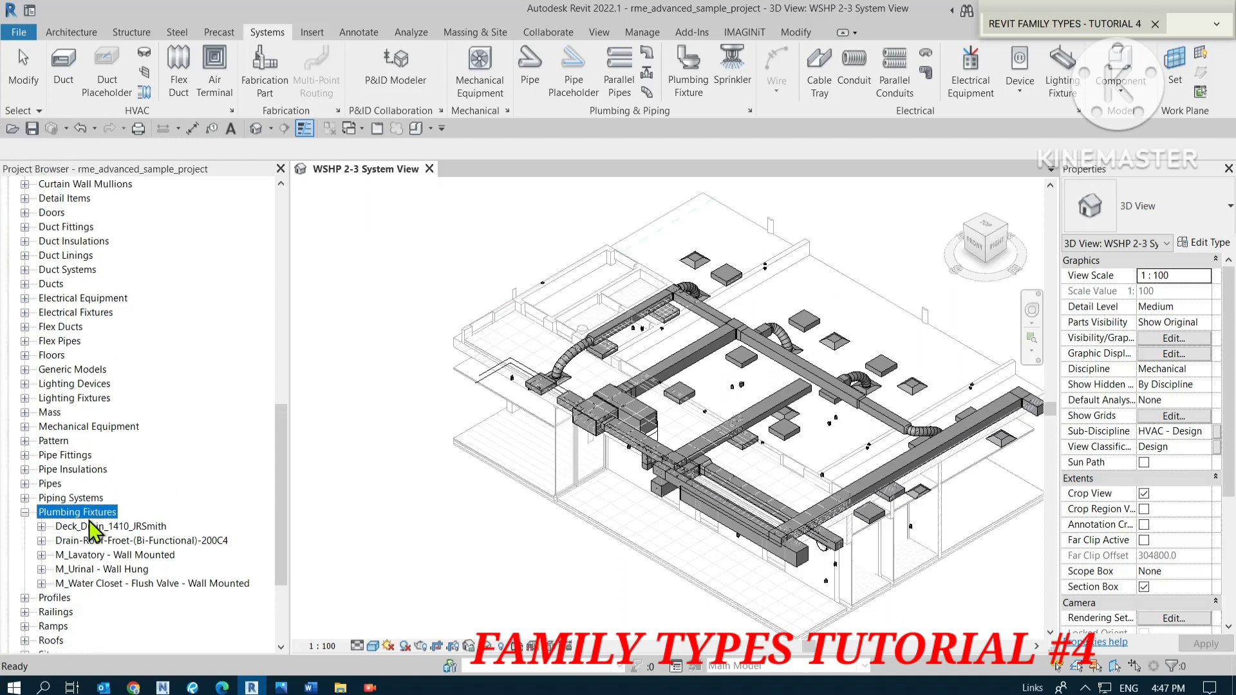
key(ctrl)
key(ctrl)
key(ctrl)
click(405, 528)
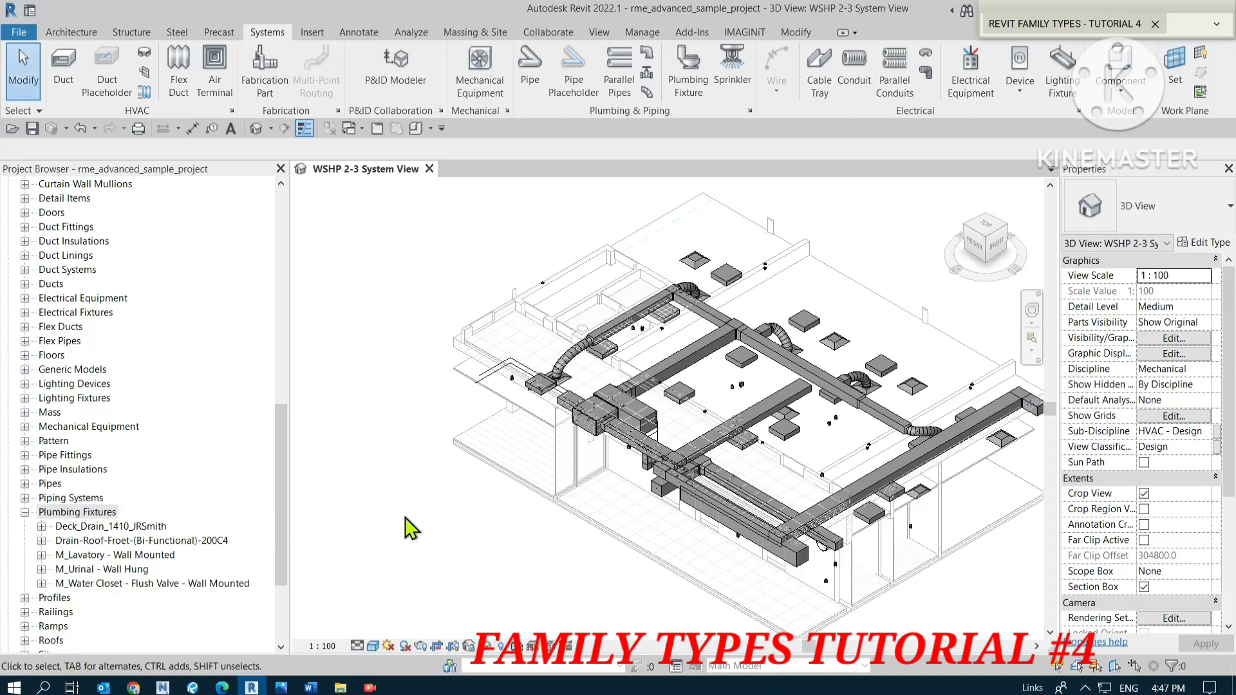